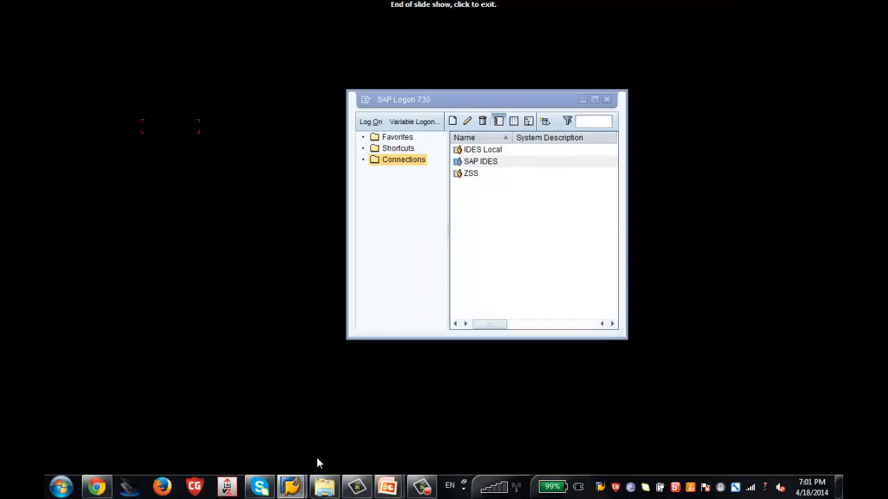
Open sessions on the SAP IDES connection from the SAP Logon list.
mouse_move(300, 491)
click(255, 448)
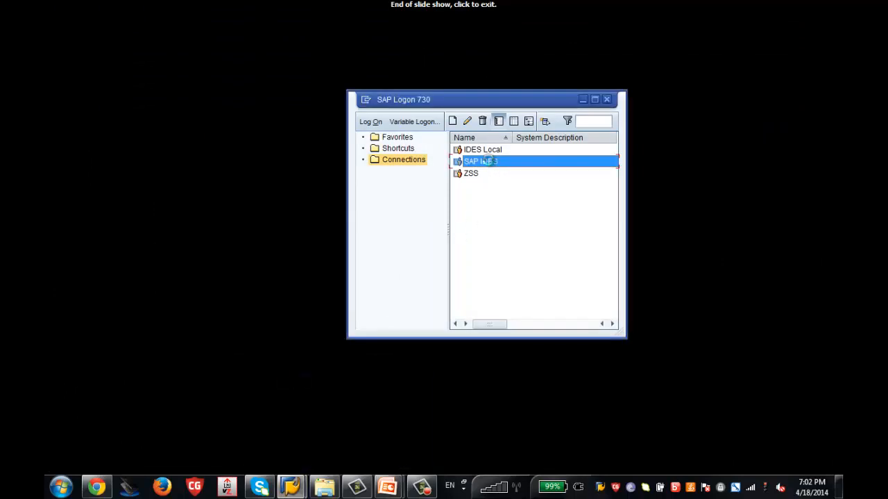
double_click(490, 165)
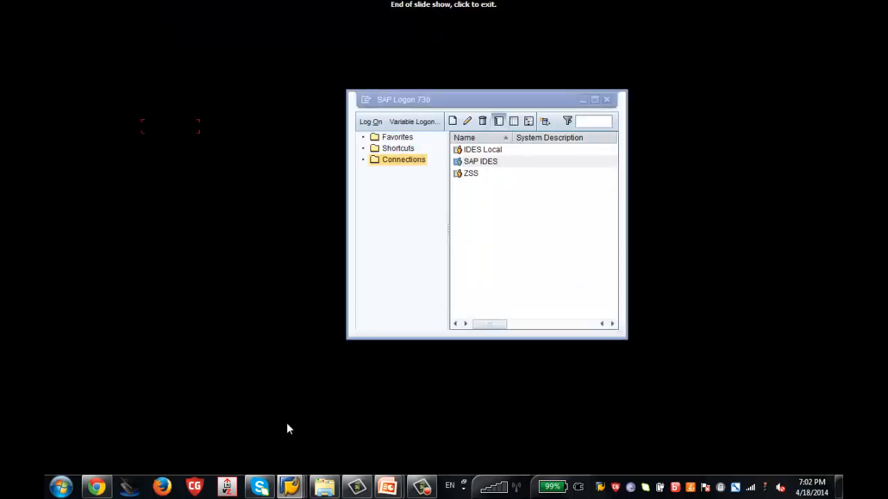
mouse_move(295, 487)
click(390, 428)
mouse_move(290, 487)
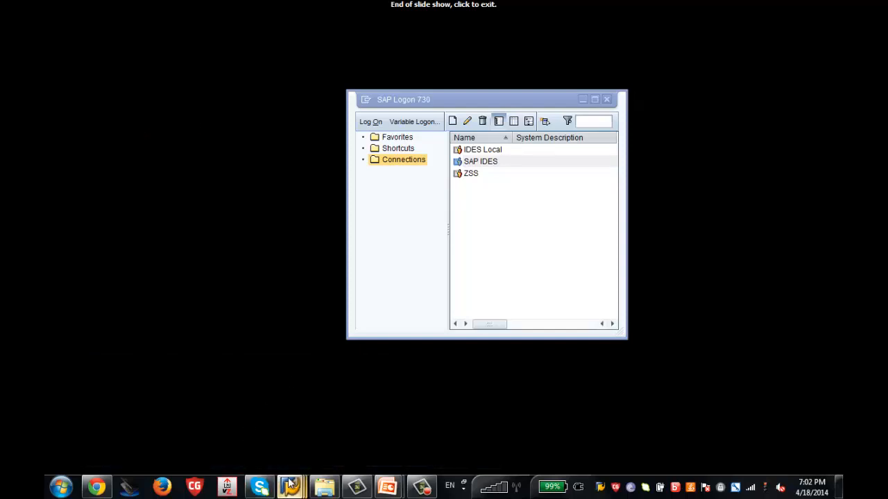
click(203, 420)
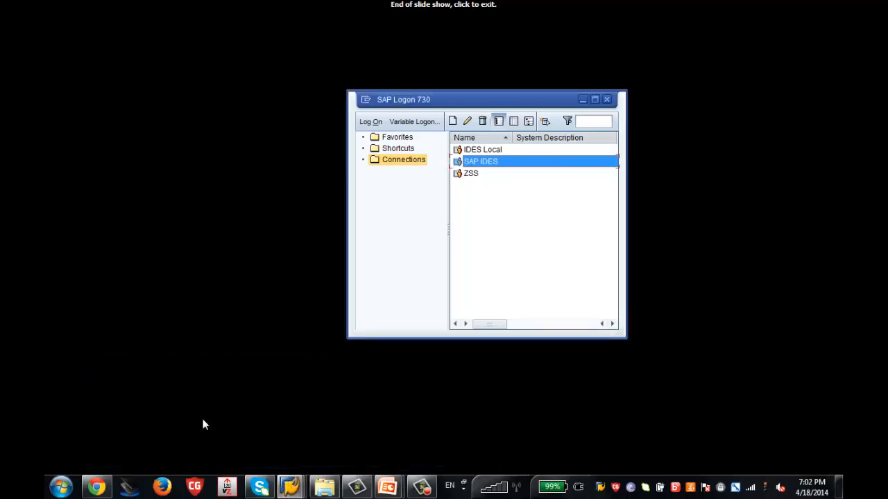
double_click(486, 163)
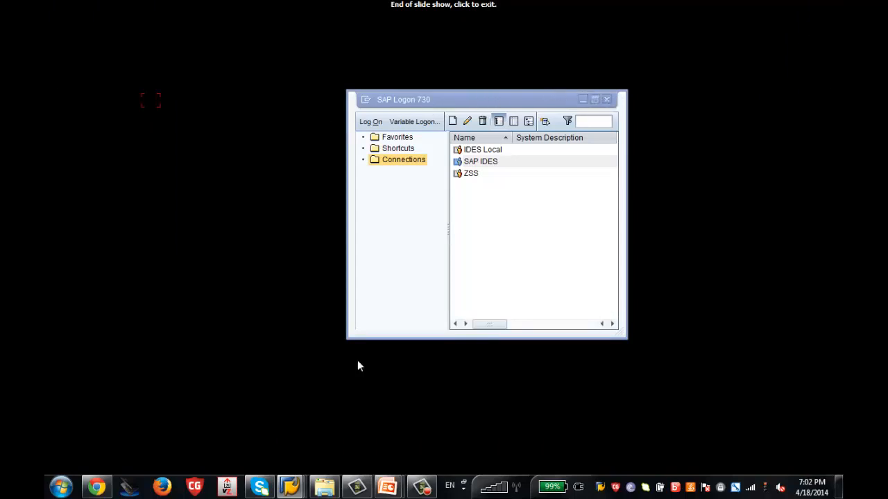
Close the three extra SAP session windows and open the SAP IDES logon screen.
mouse_move(290, 486)
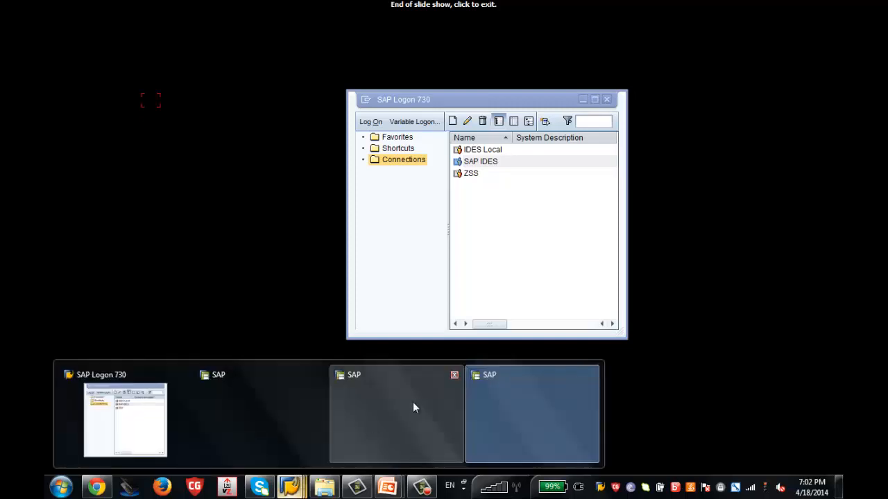
click(454, 375)
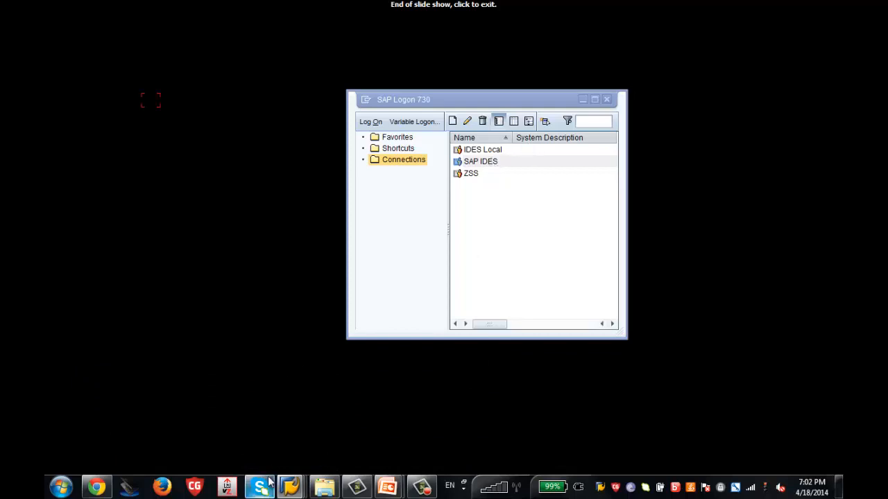
mouse_move(290, 487)
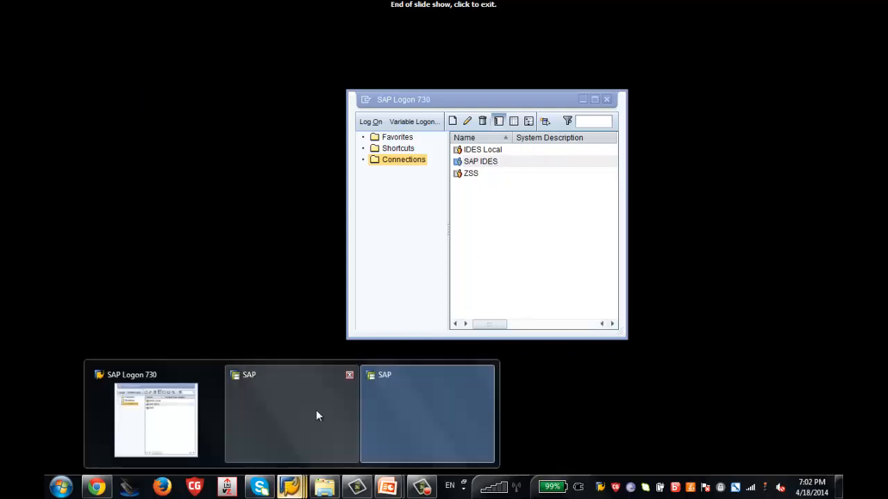
click(348, 376)
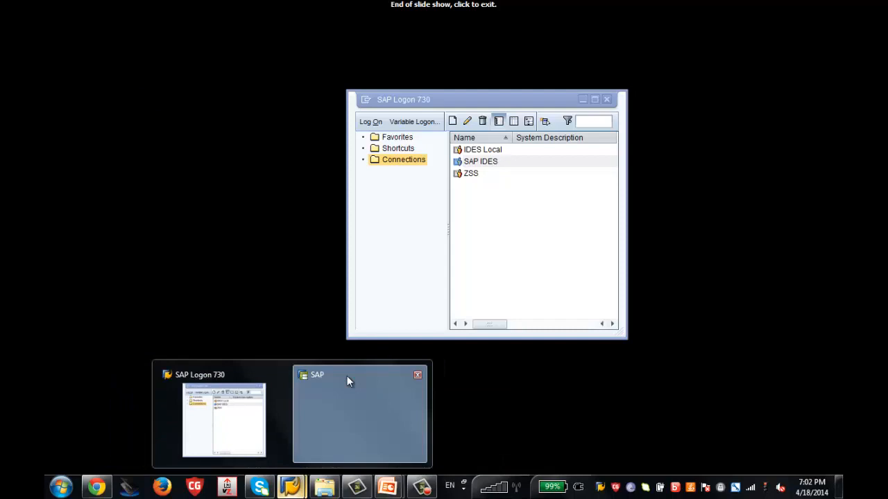
click(417, 375)
click(313, 428)
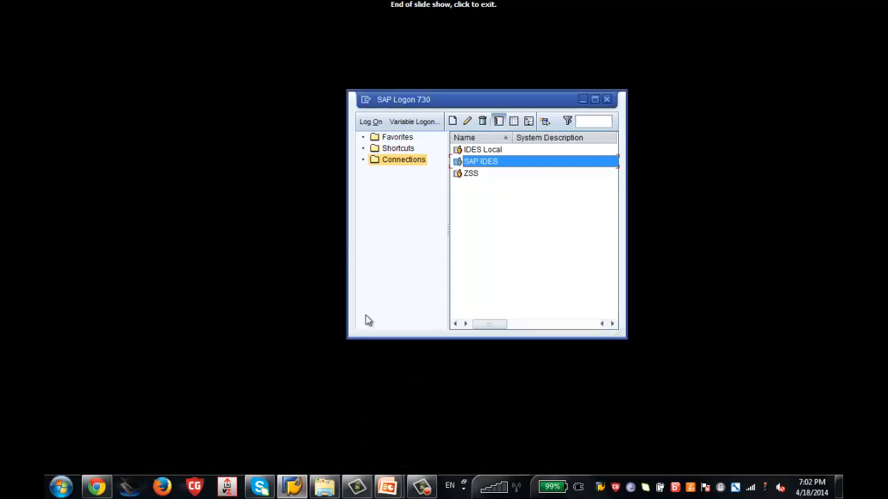
double_click(493, 162)
Log on to IDES with the saved user name and the account password.
text(u)
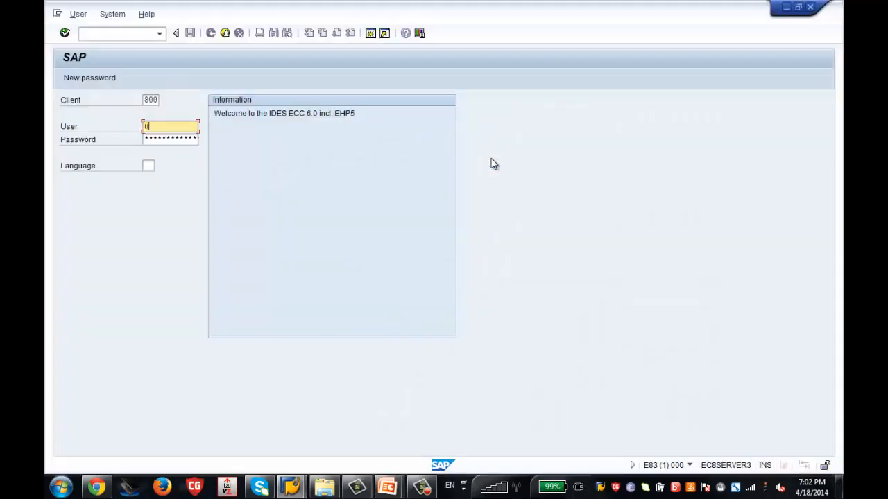
key(Down)
key(Tab)
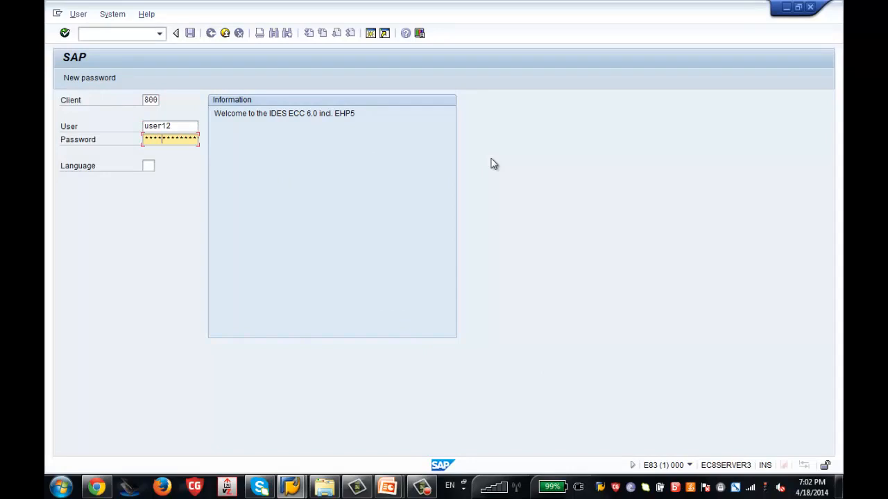
text(******)
key(Return)
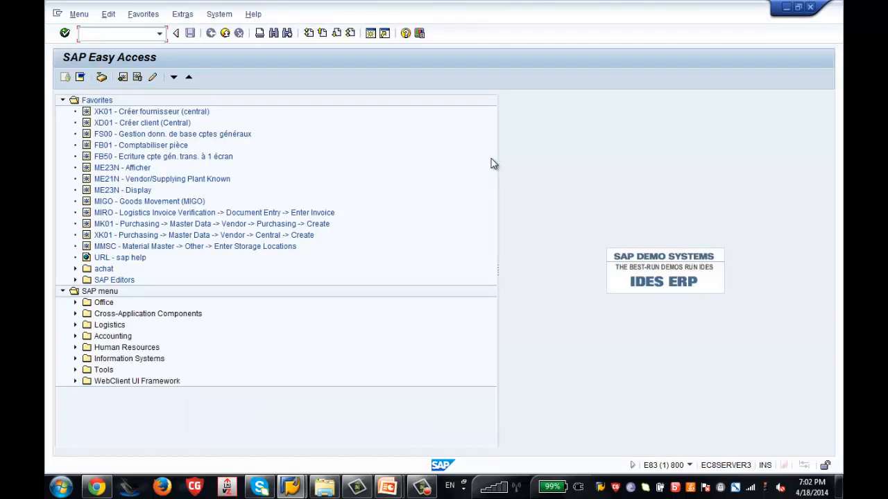
Run SPRO, open the SAP Reference IMG and expand Personnel Management.
text(spro)
key(Return)
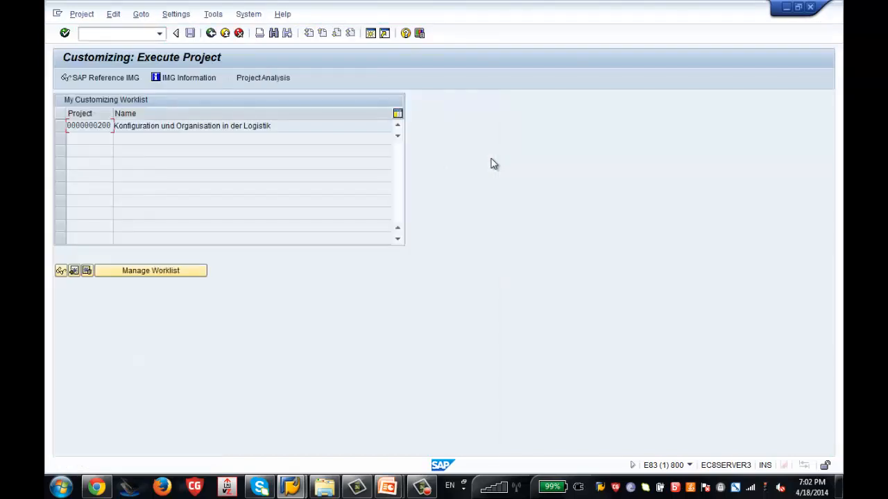
click(106, 81)
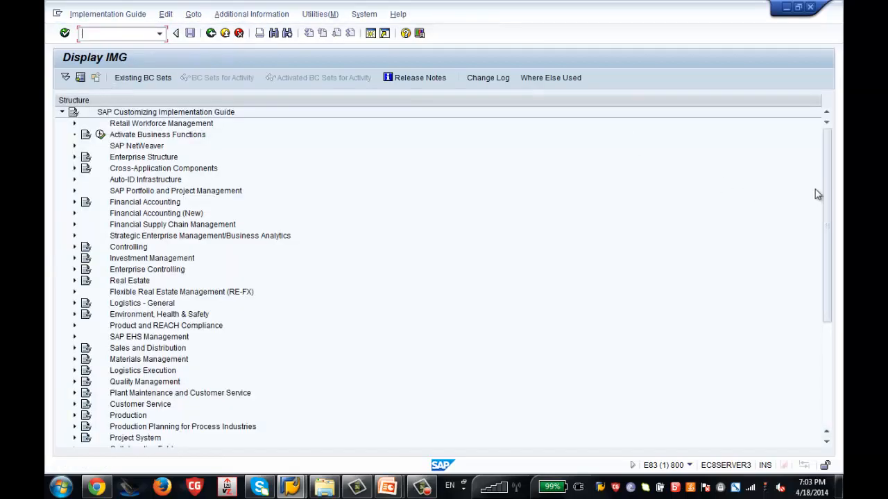
drag(827, 193, 820, 293)
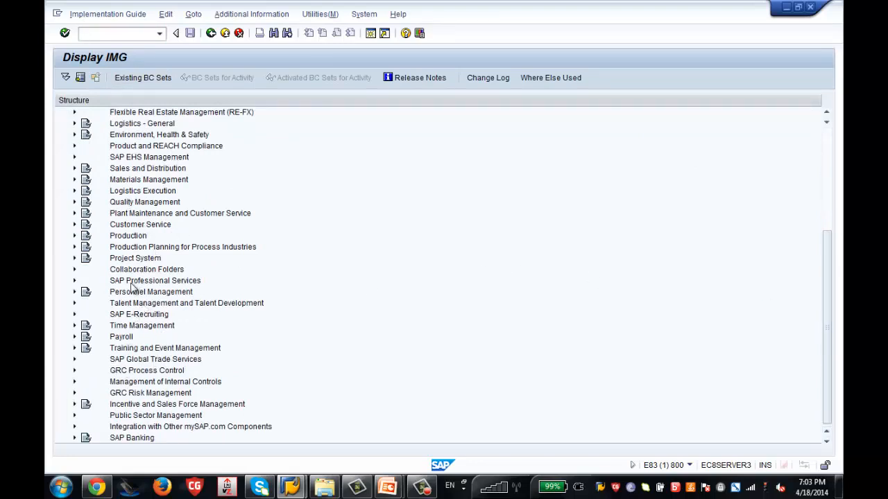
click(91, 296)
click(75, 293)
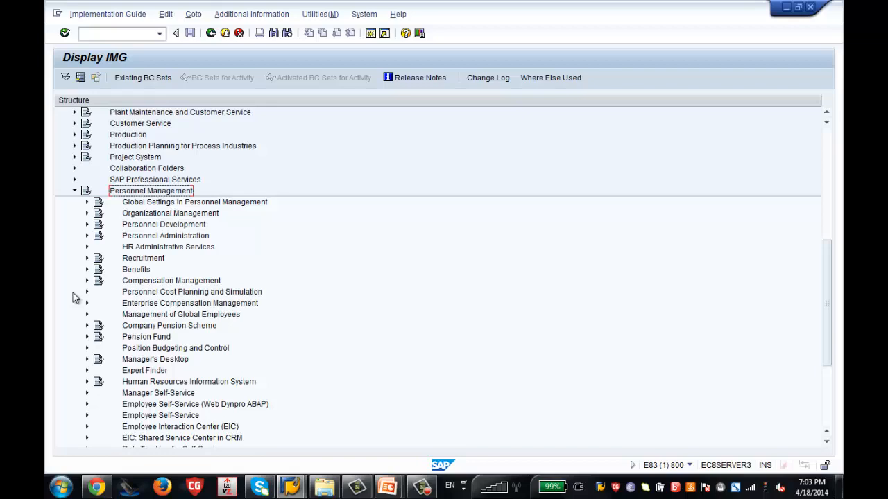
Show your own user profile's Parameters tab, listing MOL at 10 and UGR at 86.
click(364, 15)
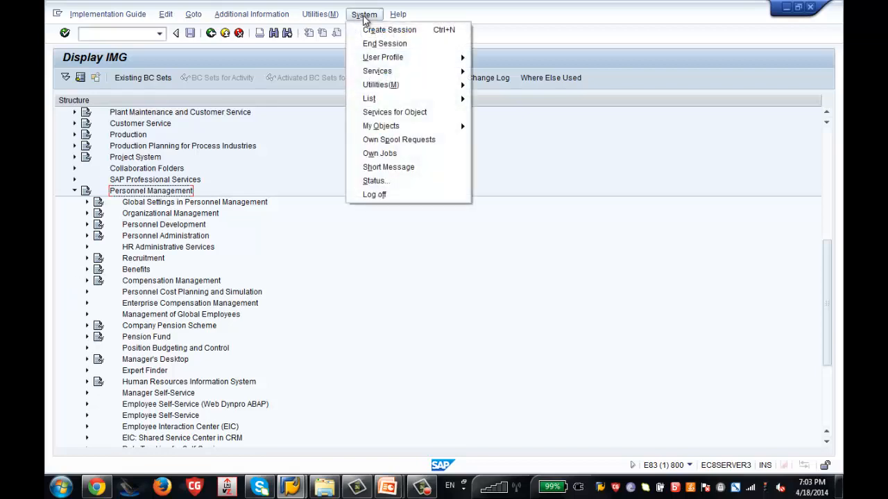
mouse_move(387, 60)
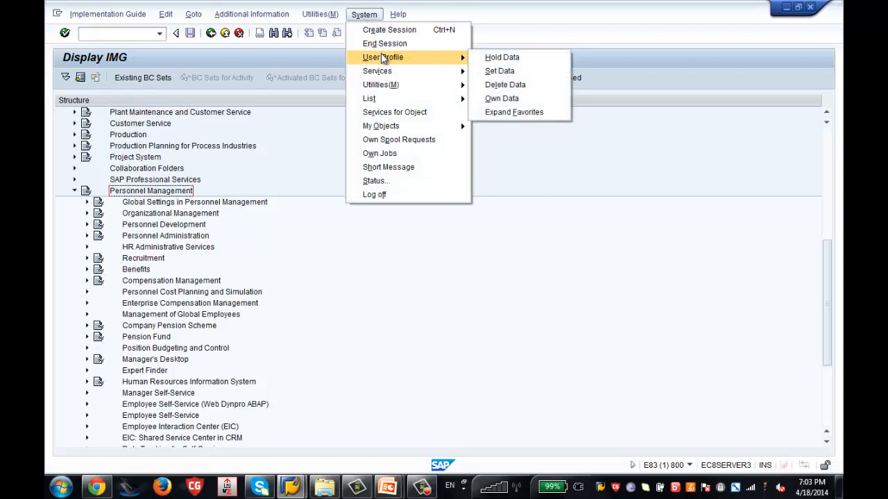
click(494, 102)
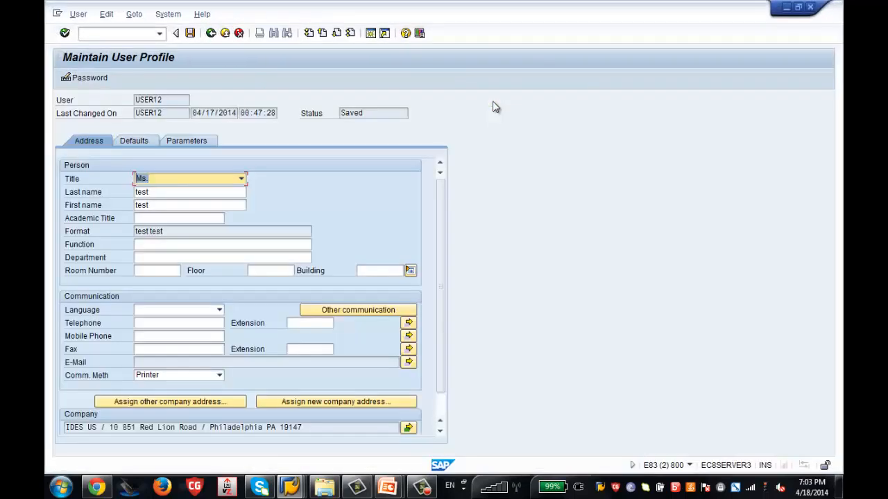
drag(169, 101, 135, 101)
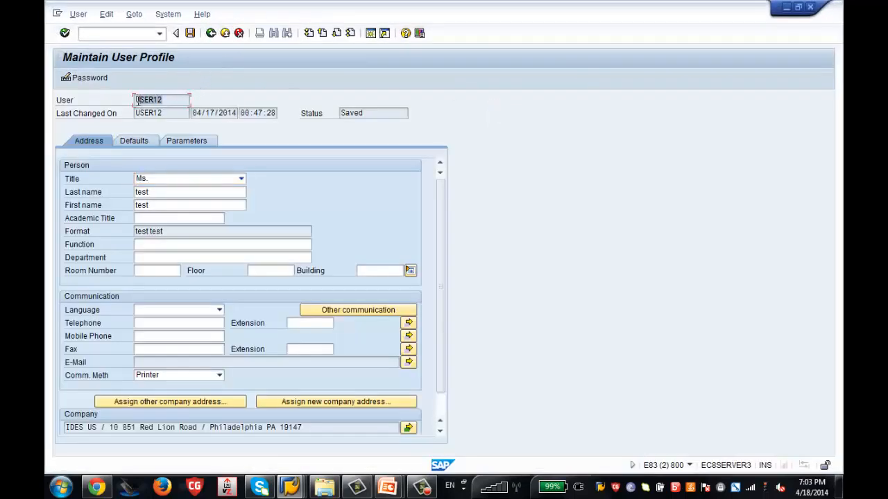
click(181, 141)
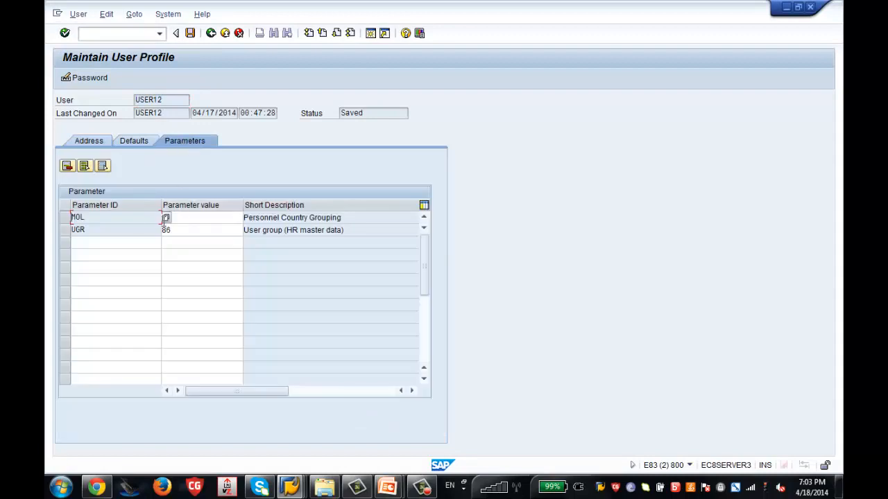
click(106, 219)
click(107, 232)
click(187, 231)
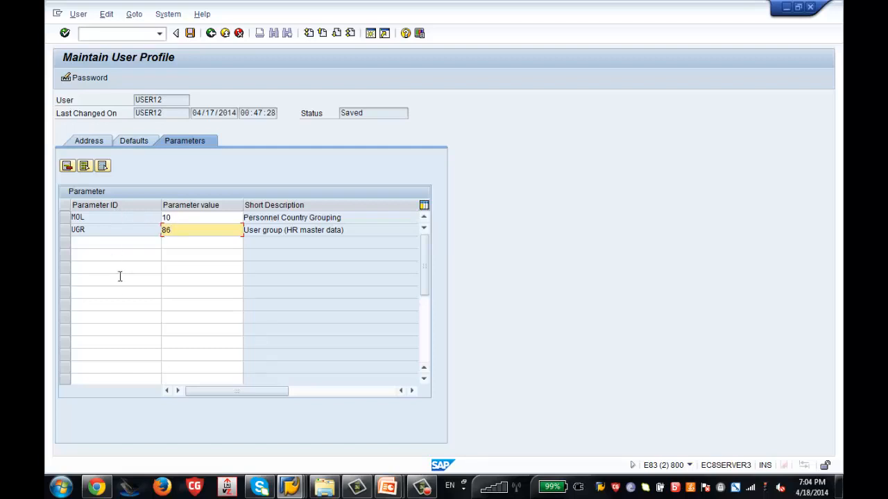
Inspect the MOL 10 and UGR 86 parameter rows in the user profile.
click(93, 218)
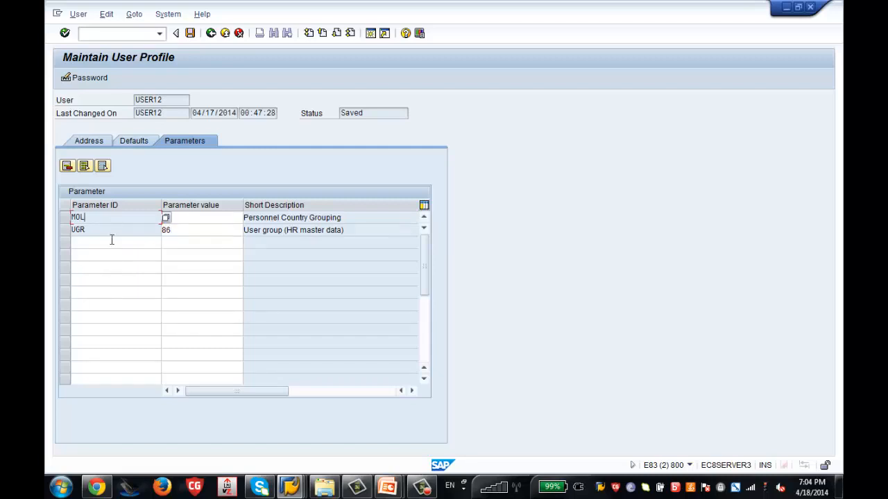
click(102, 241)
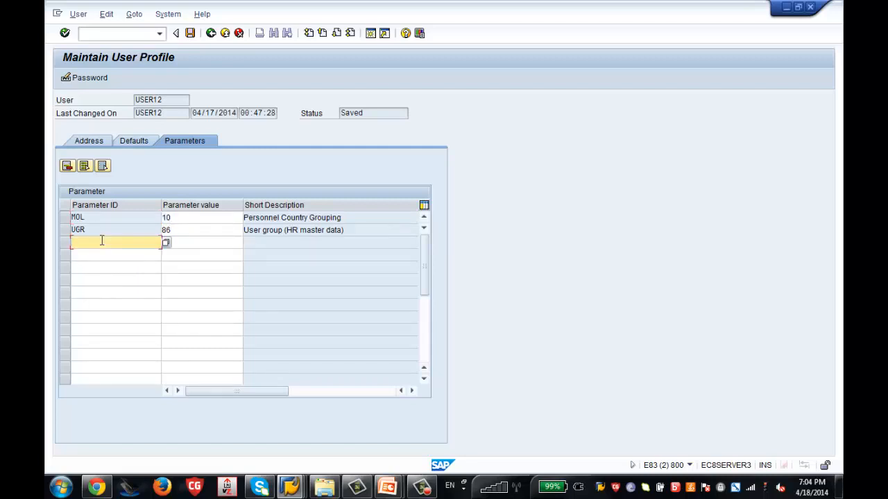
click(183, 217)
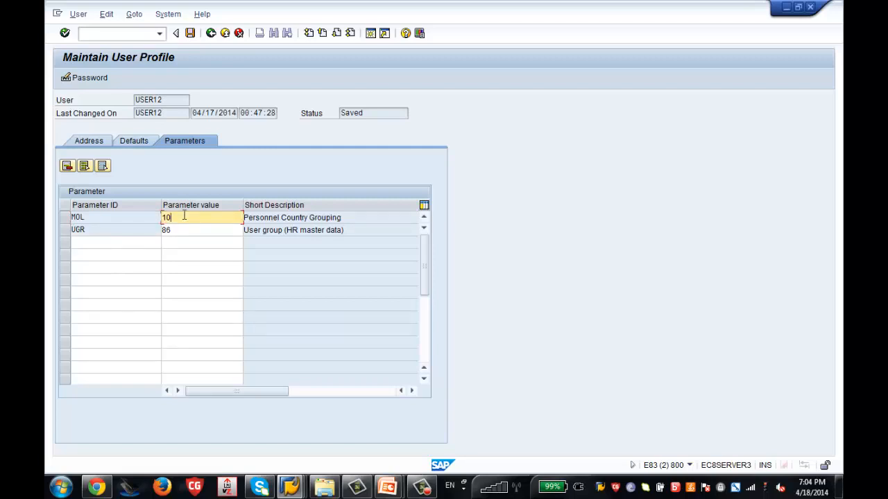
click(120, 213)
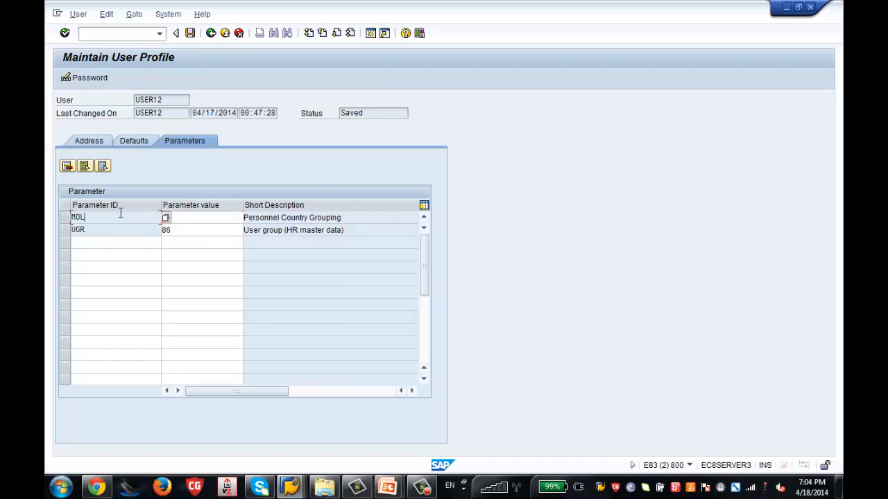
click(200, 220)
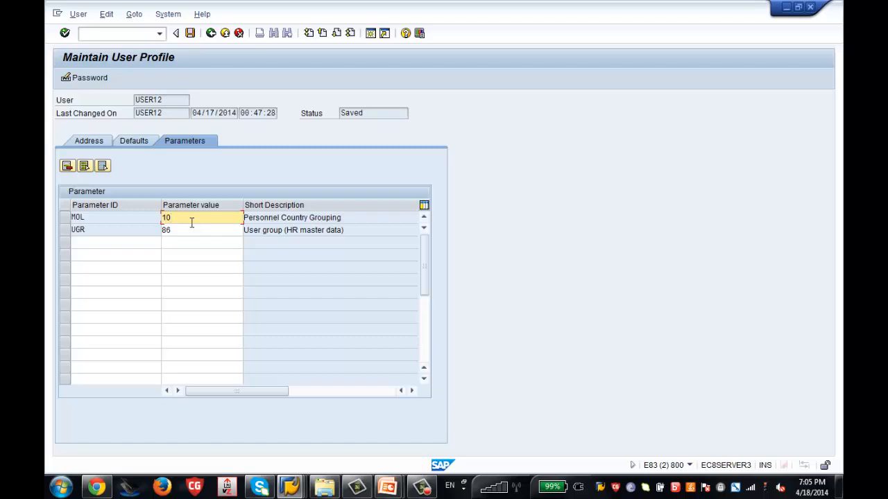
click(186, 231)
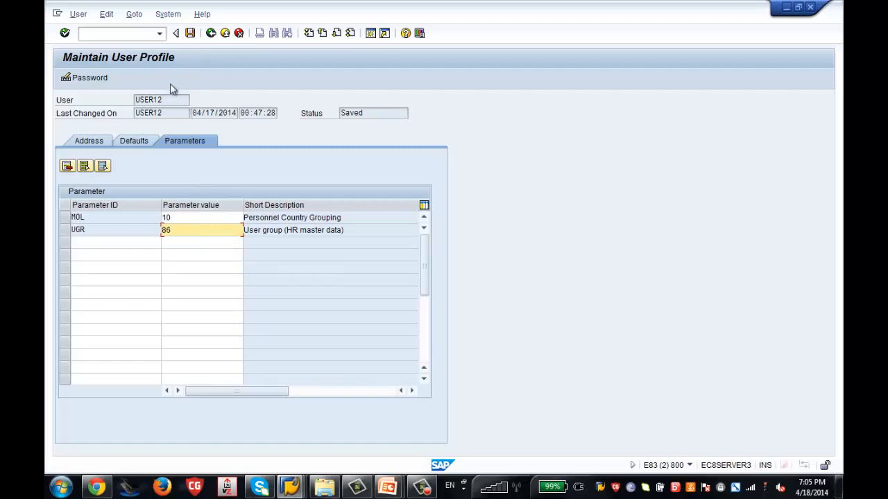
Highlight UGR value 86, then close the profile session to return to Display IMG.
drag(167, 100, 129, 104)
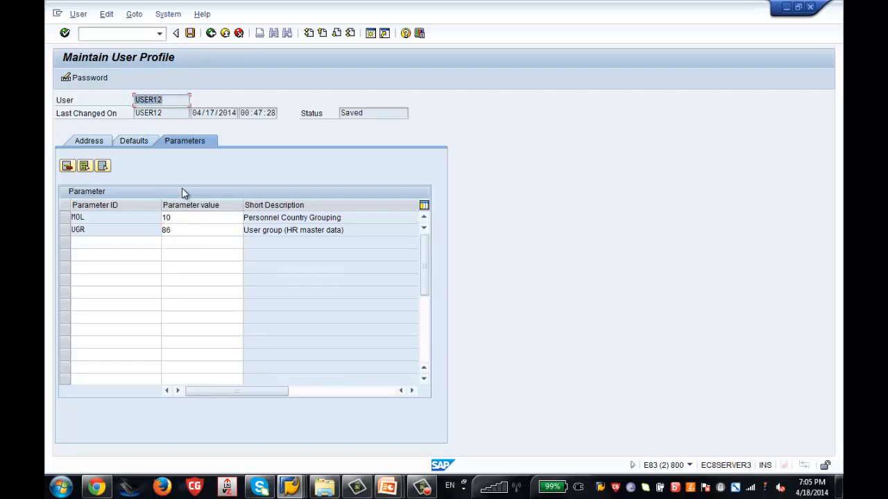
double_click(183, 230)
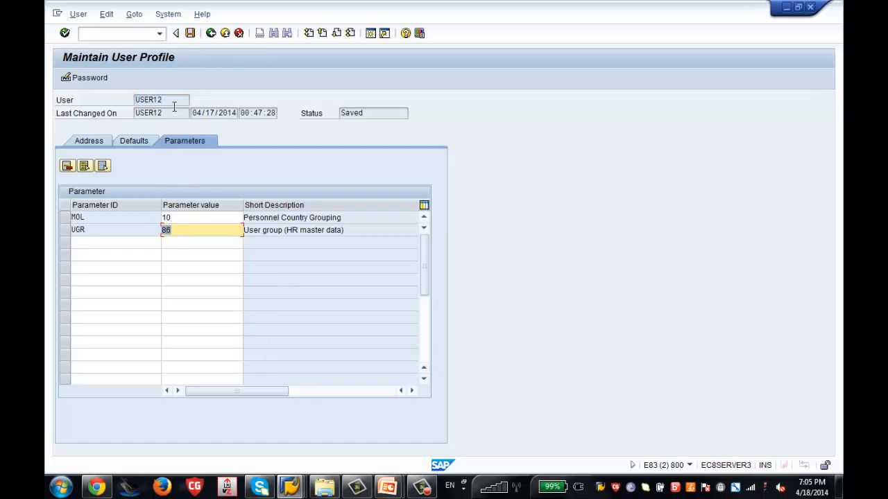
drag(162, 113, 123, 104)
double_click(179, 232)
click(212, 34)
click(225, 35)
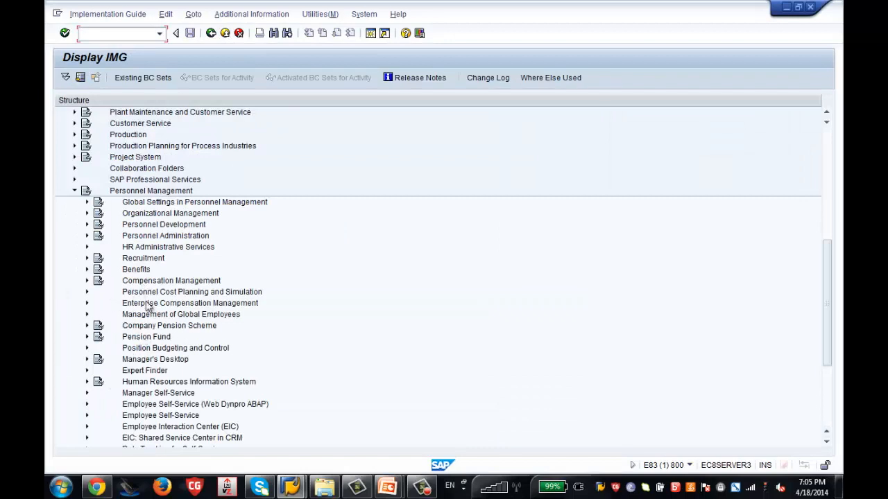
Expand Personnel Administration > Customizing Procedures > Actions and run Define infogroups.
click(127, 192)
click(87, 237)
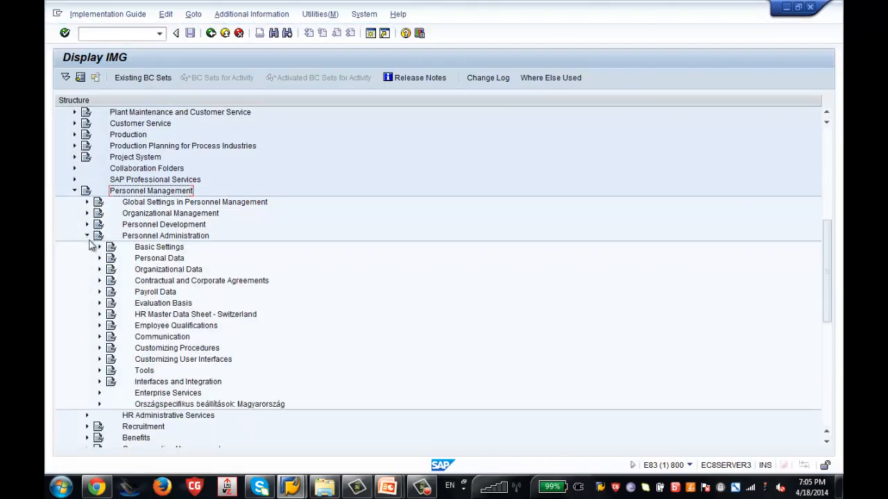
click(186, 350)
click(99, 348)
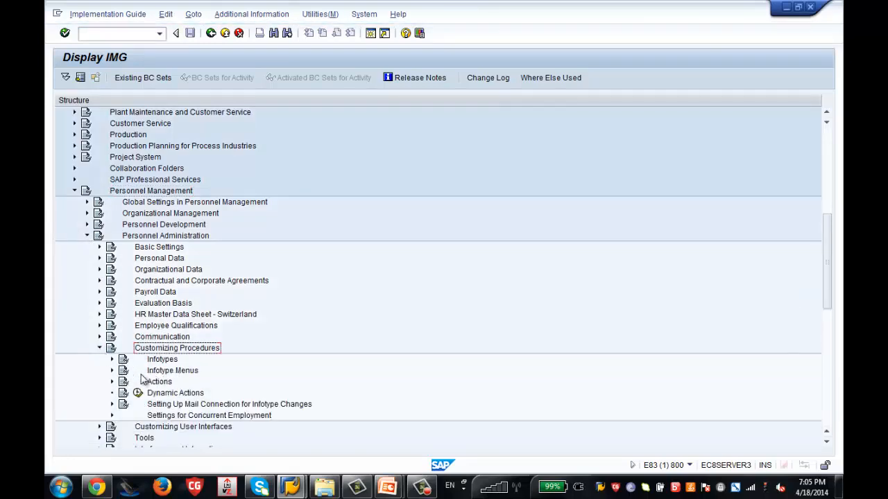
click(150, 382)
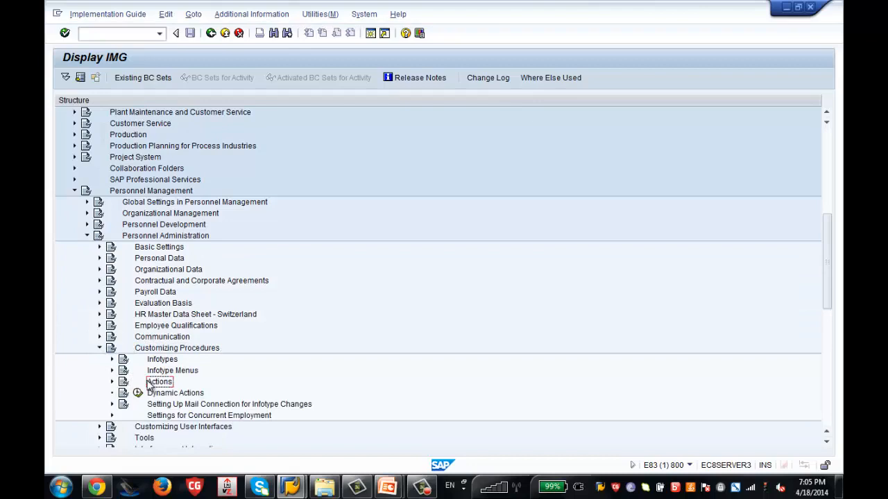
click(112, 382)
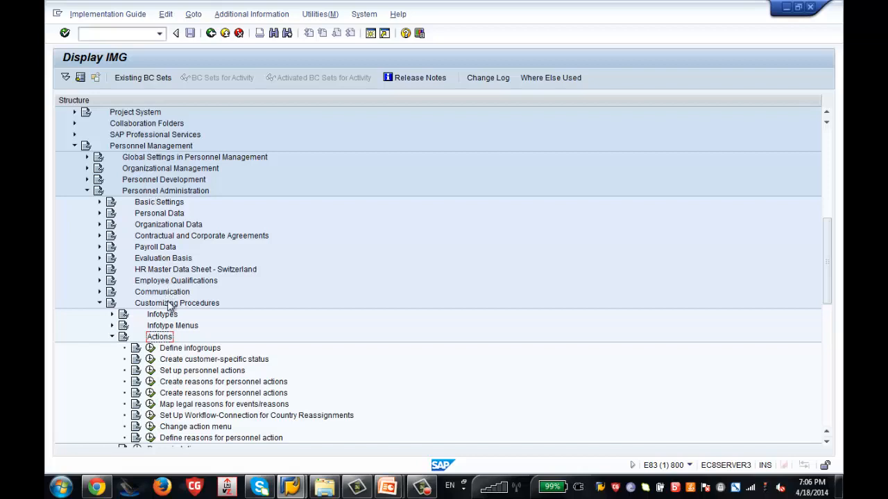
click(152, 349)
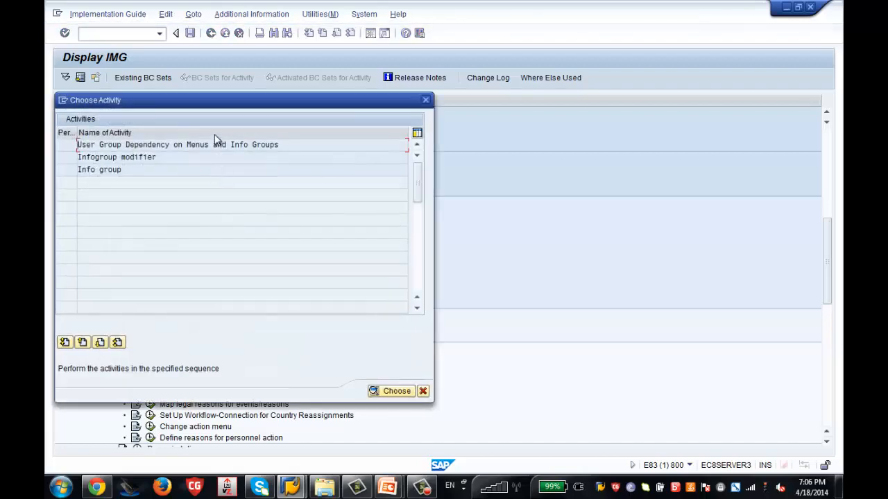
Open User Group Dependency on Menus and Info Groups and begin New Entries.
drag(220, 104, 473, 72)
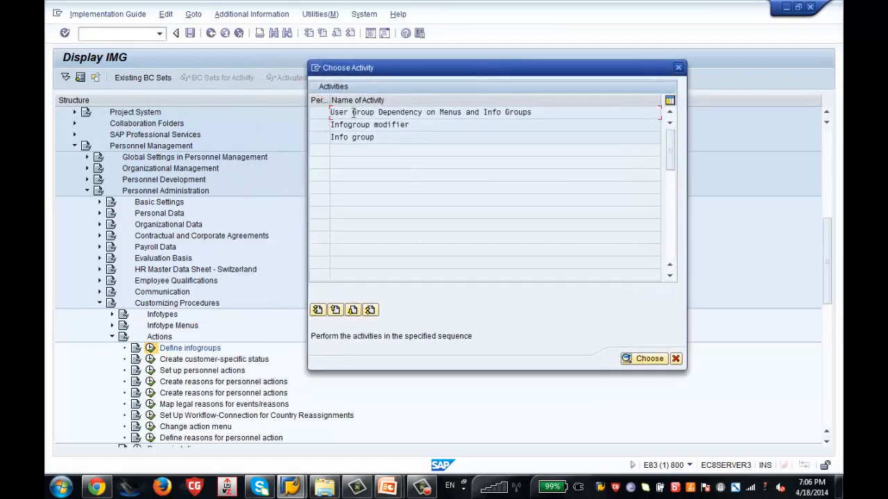
double_click(405, 115)
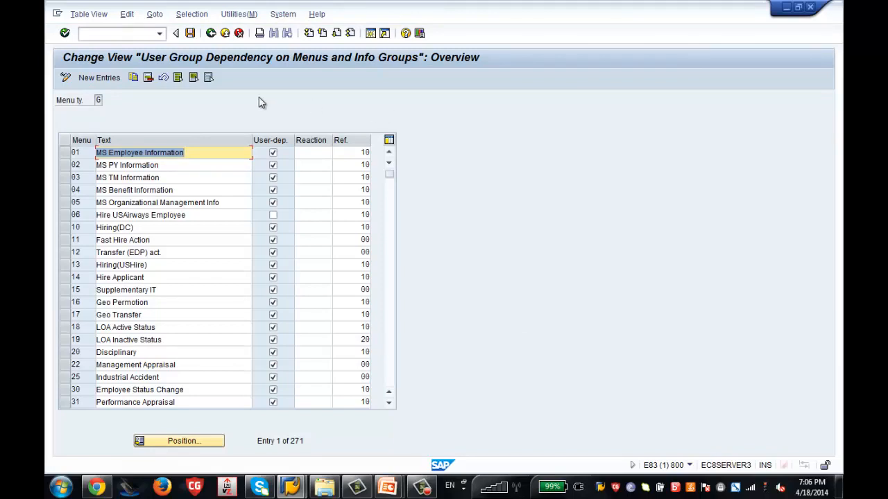
click(98, 77)
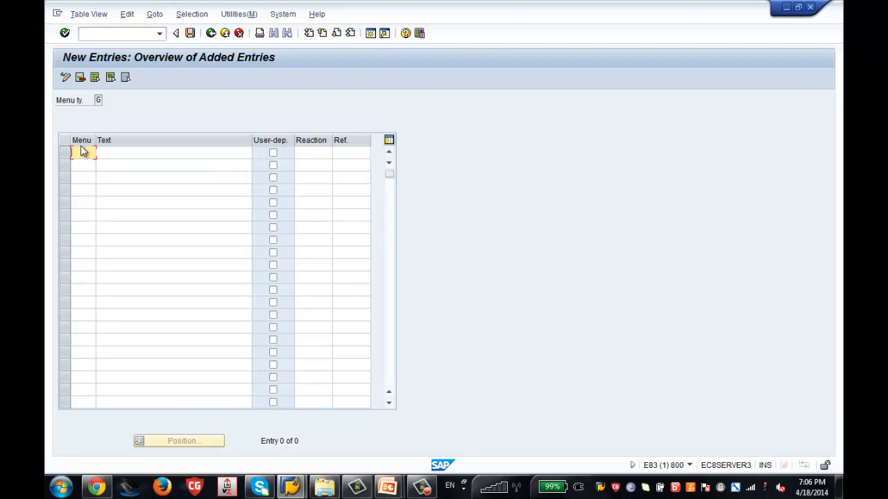
Enter menu ZT with text 'Zenith Hiring USA', correcting the mistyped code.
text(Z)
text(S)
key(Tab)
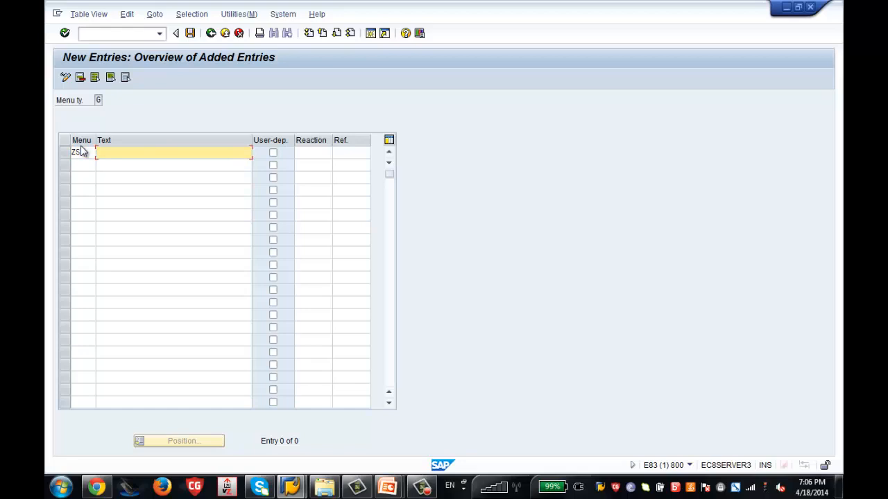
click(86, 152)
key(BackSpace)
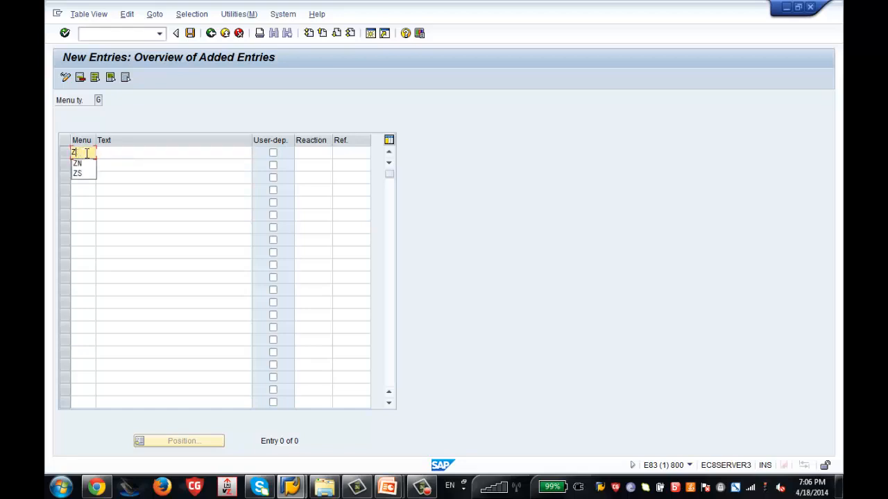
text(T)
key(Tab)
text(Zenith )
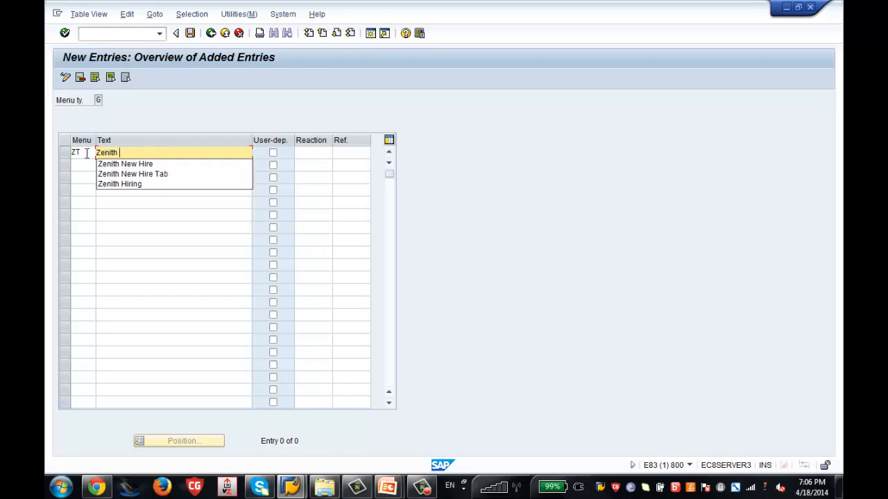
text(Hiring)
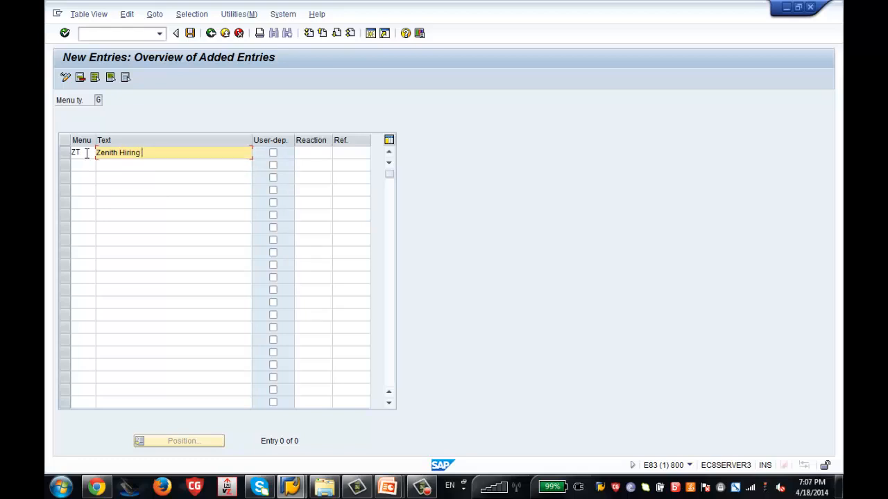
text( USA)
Mark ZT user-dependent with reference user group 99, save, and confirm the customizing request.
click(274, 153)
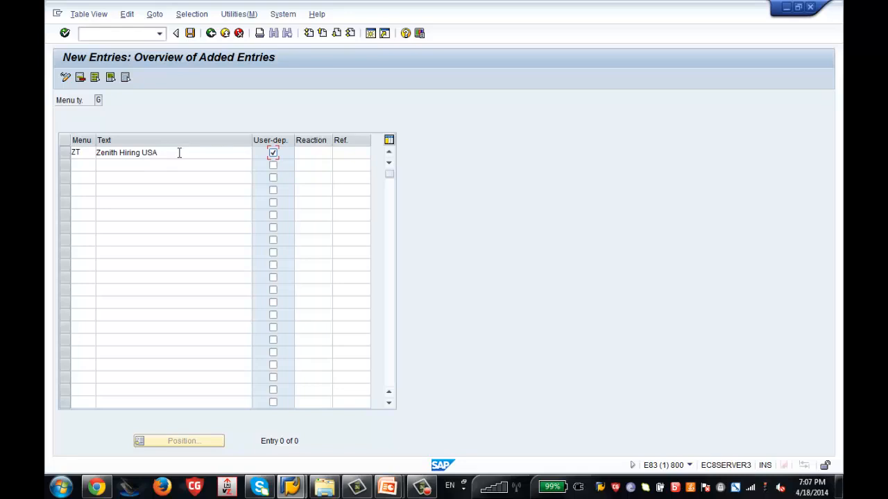
click(350, 156)
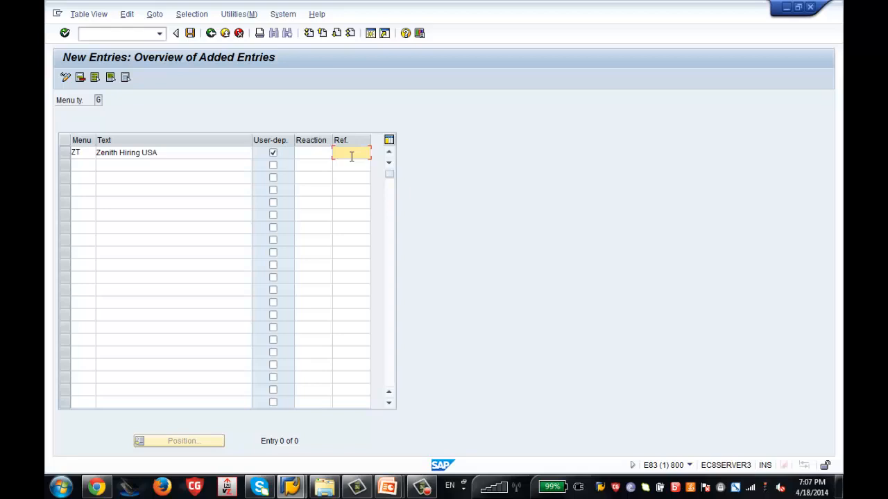
text(99)
click(189, 34)
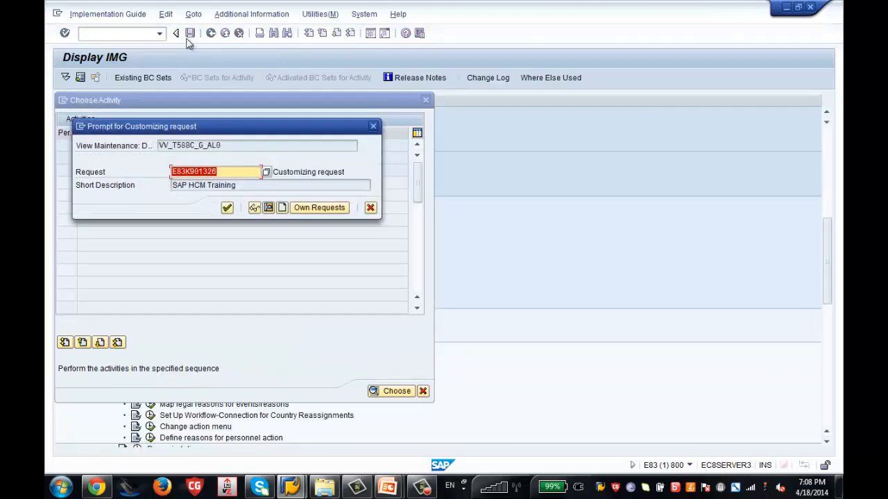
click(227, 207)
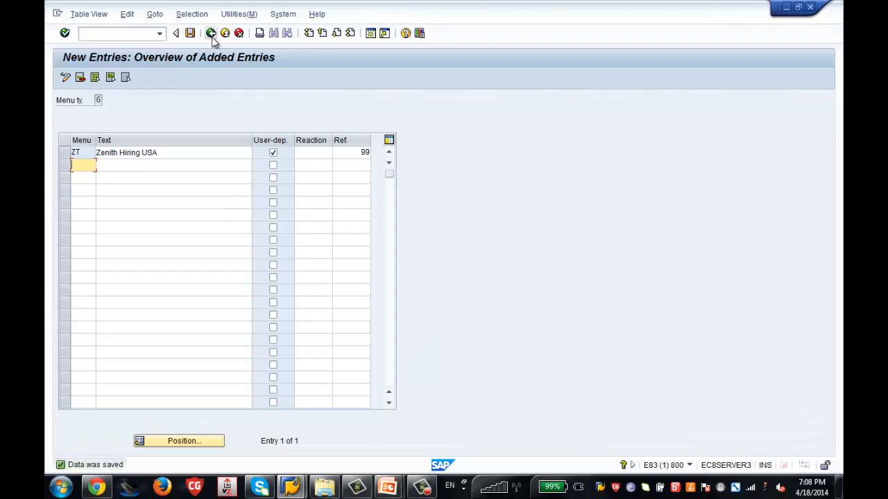
Find and select ZT Zenith Hiring USA in the info group overview, then return to the activity list.
click(212, 34)
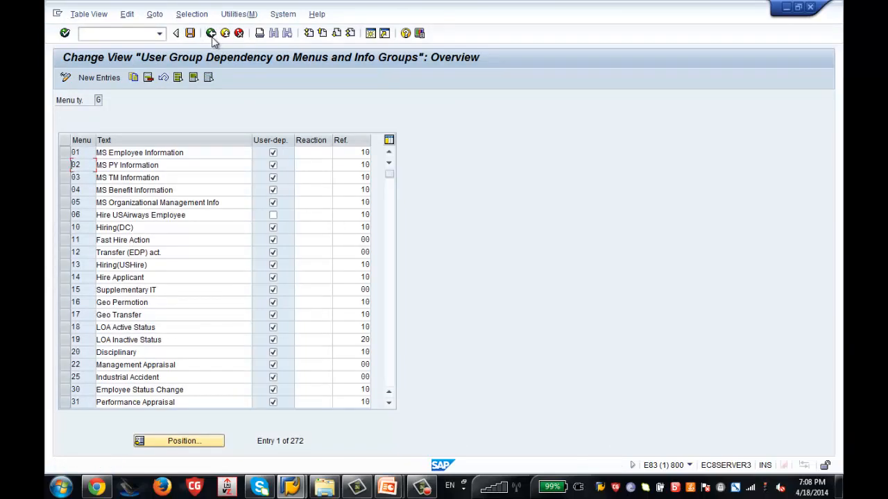
click(391, 309)
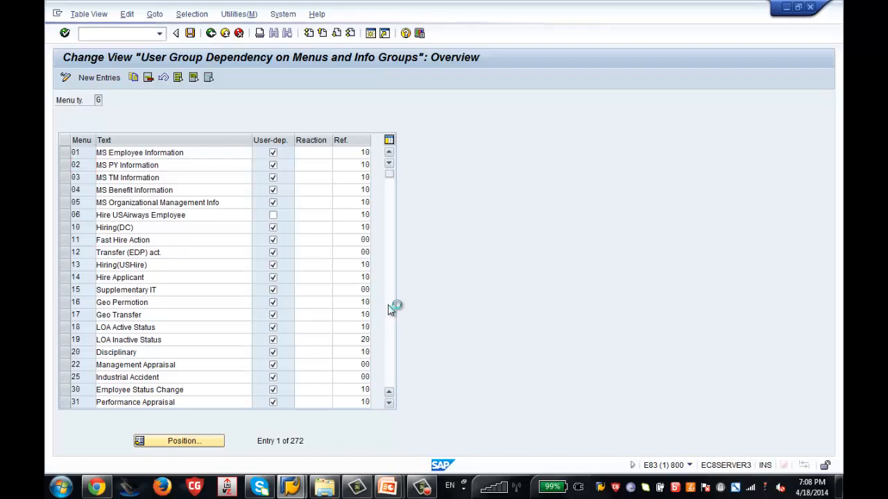
drag(391, 199, 393, 348)
click(387, 379)
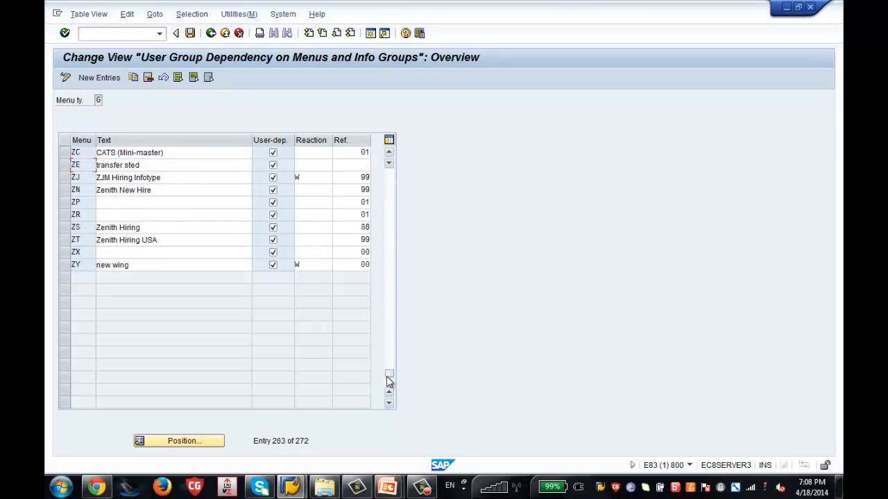
click(66, 241)
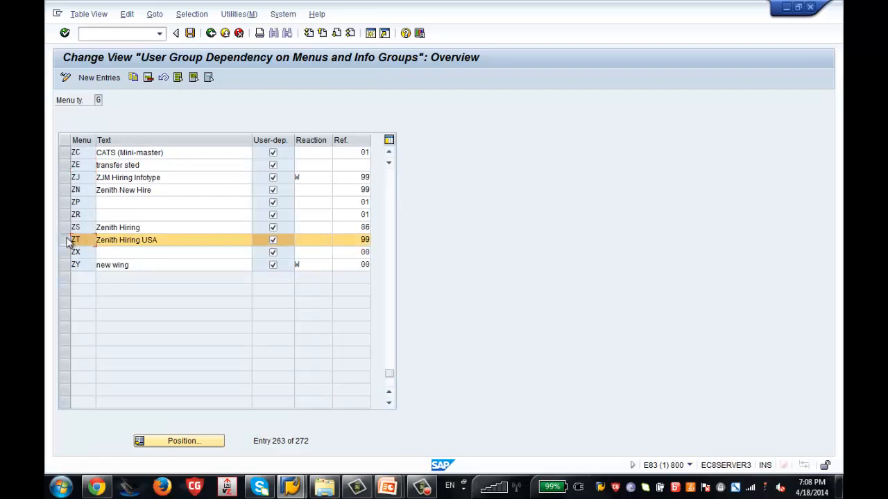
click(211, 34)
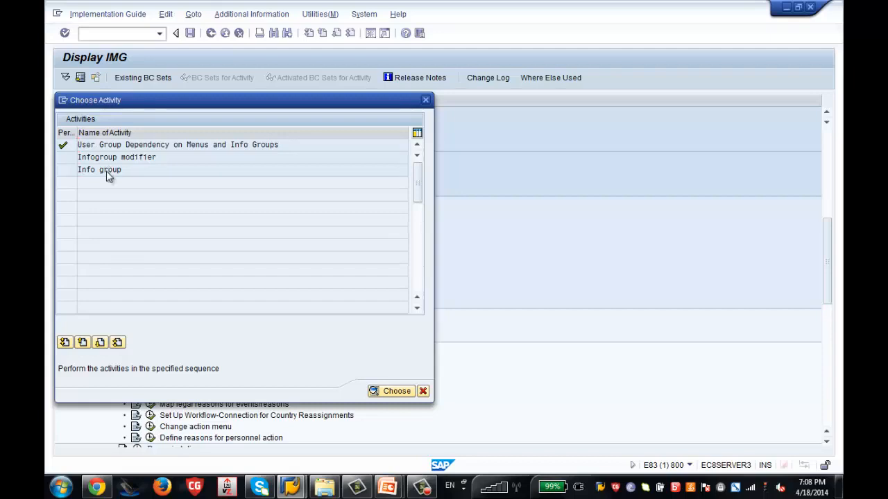
Open the Info group activity with work area ZT.
double_click(107, 173)
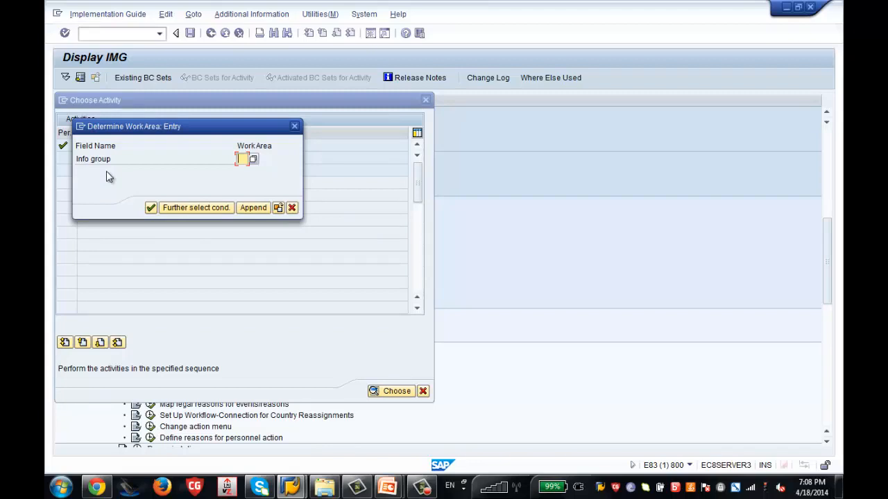
text(ZT)
click(152, 208)
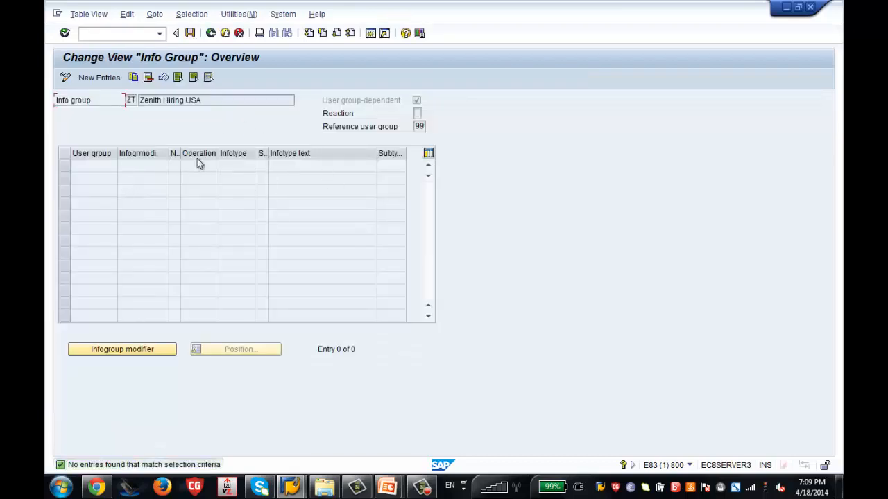
Add a ZT entry with user group 86, number 01, operation INS (Create), infotype 0000.
click(97, 78)
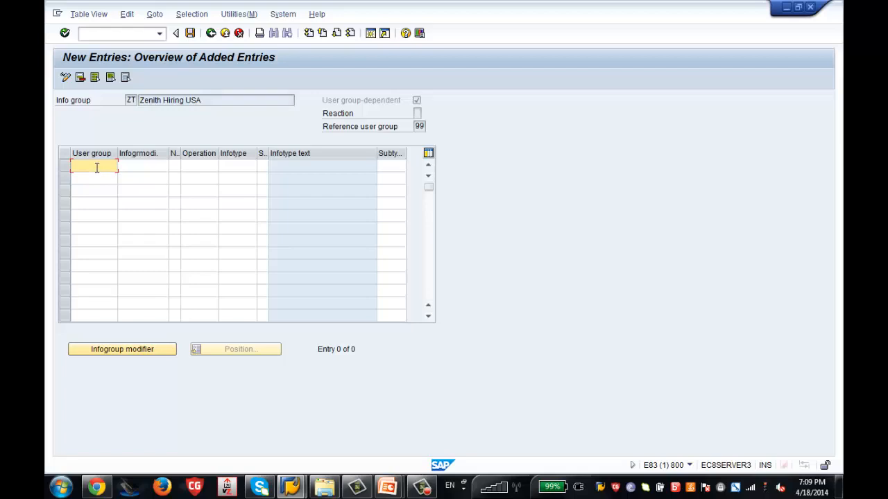
text(86)
click(175, 166)
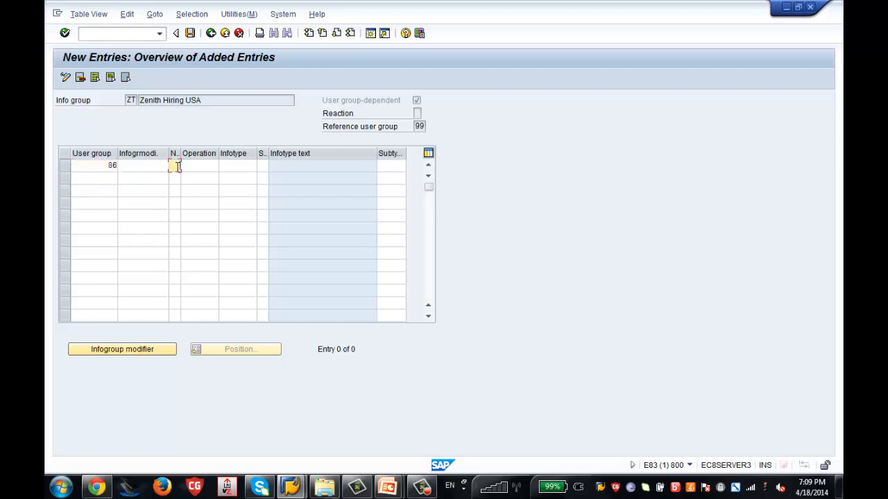
text(01)
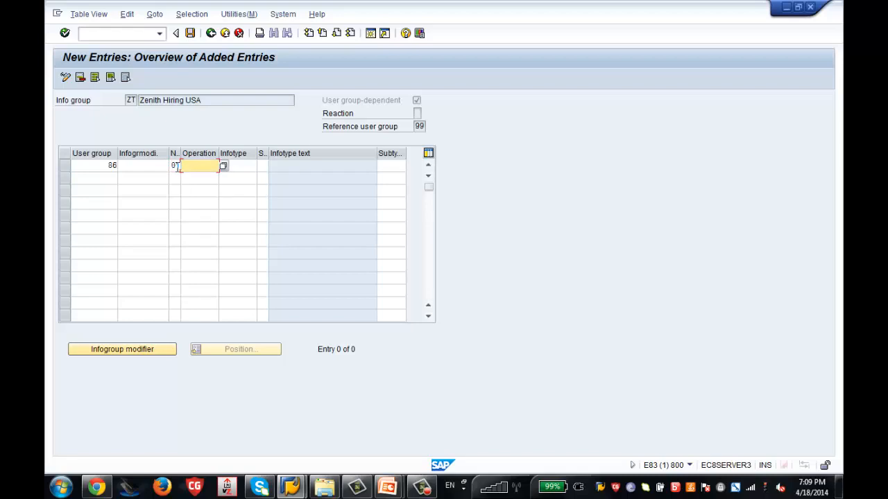
click(223, 165)
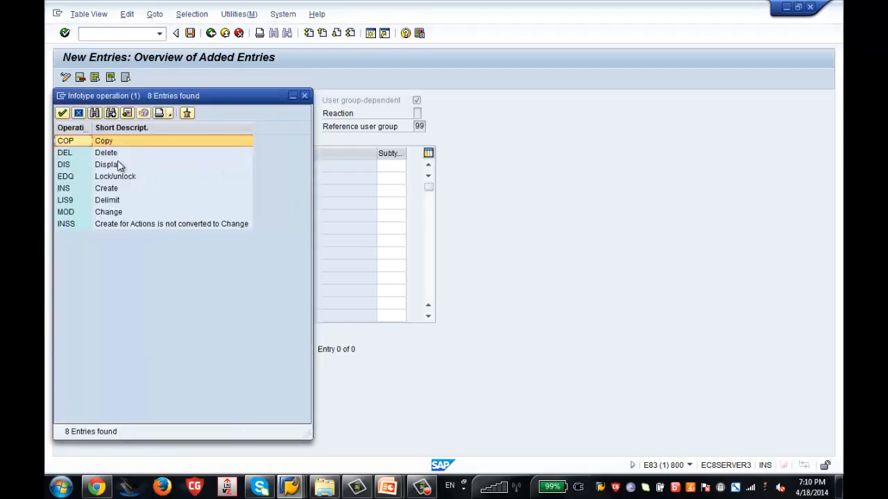
click(108, 191)
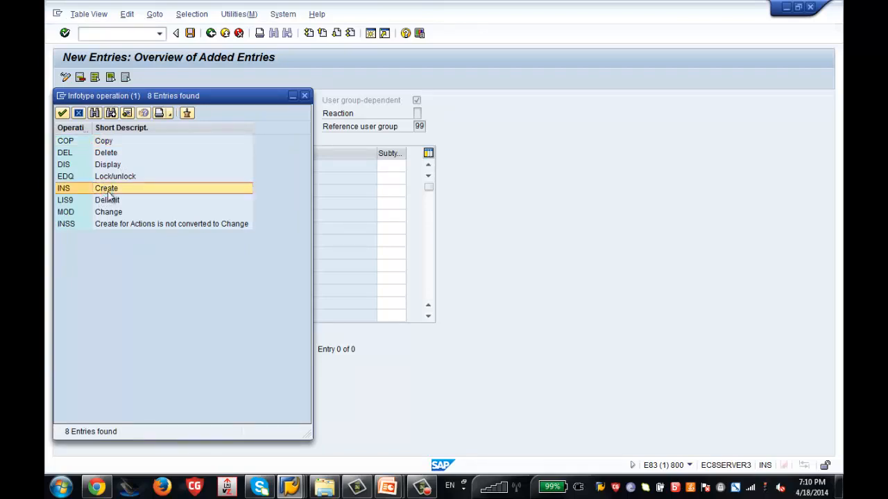
double_click(108, 190)
click(244, 167)
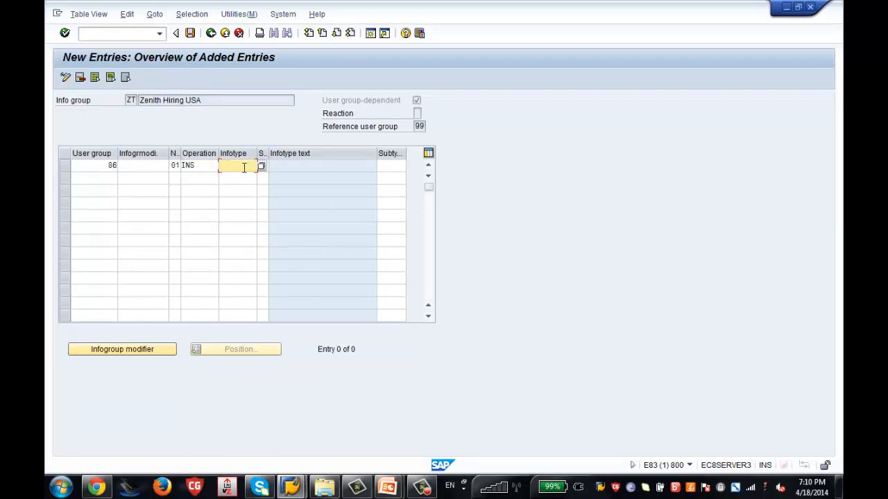
text(0000)
Confirm row 01 as infotype 0000, then add row 02 (INS, infotype 0001) for user group 86.
key(Return)
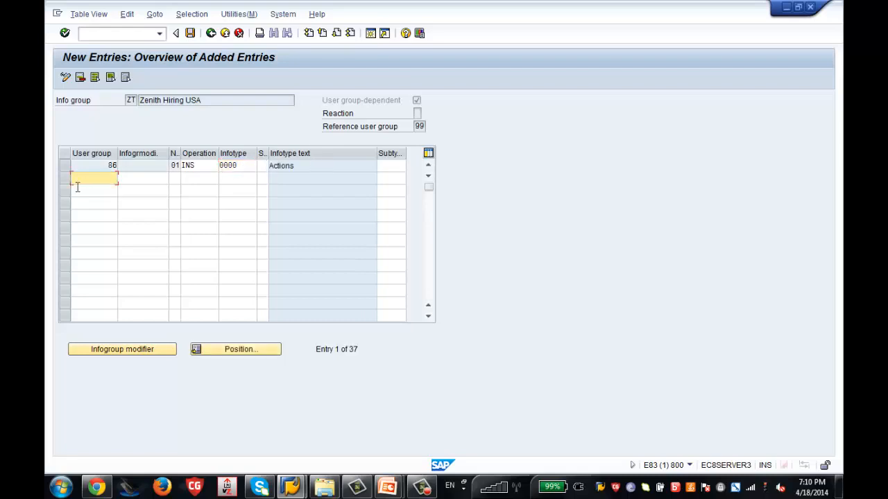
text(86)
key(Tab)
key(Tab)
text(02)
key(Tab)
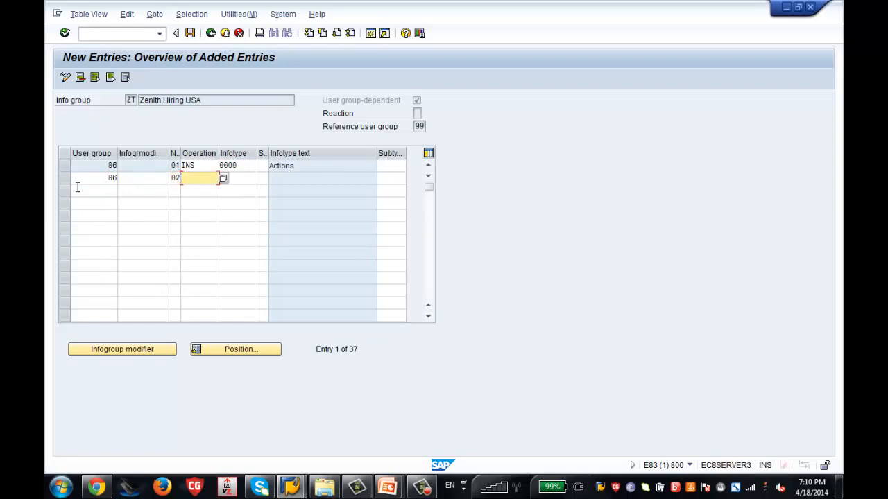
text(INS)
key(Tab)
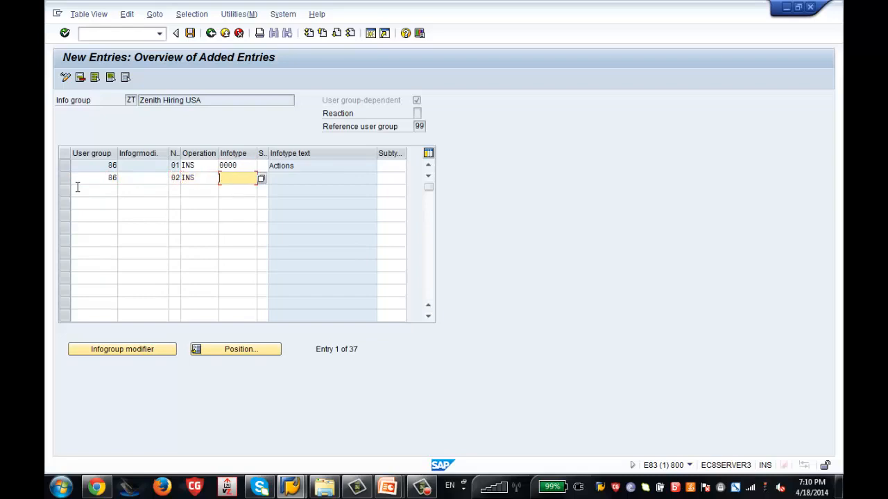
text(0000)
key(BackSpace)
text(1)
key(Return)
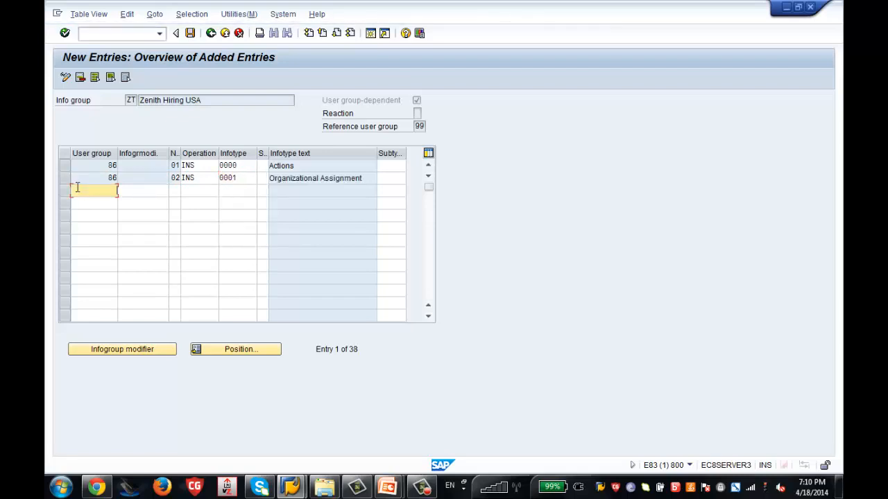
Add rows 03 and 04 for user group 86 with INS and infotypes 0002 and 0006.
text(86)
key(Tab)
key(Tab)
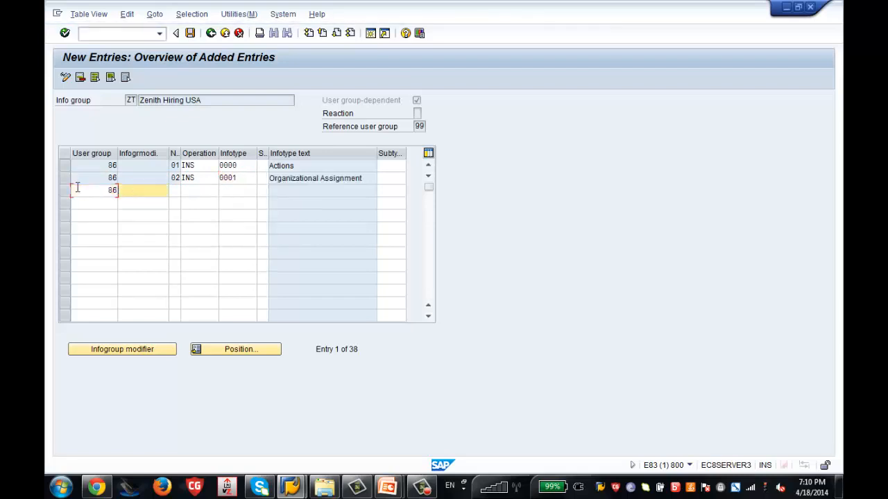
text(03)
key(Tab)
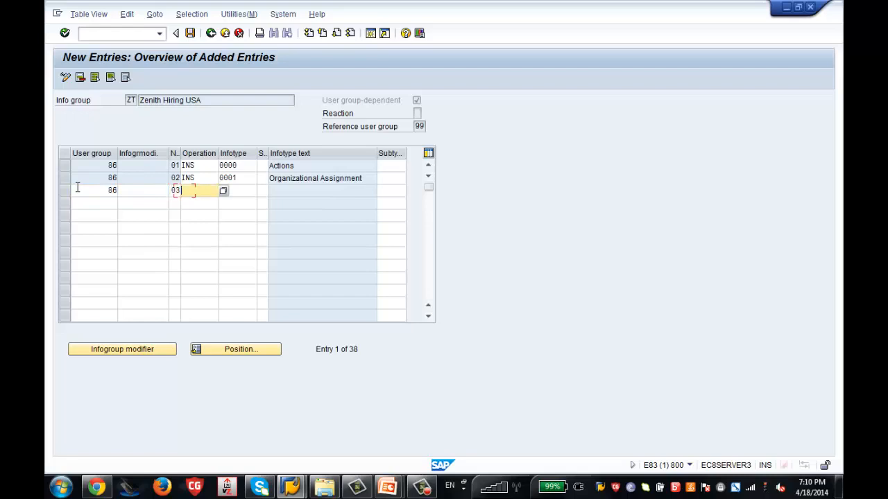
text(INS)
key(Tab)
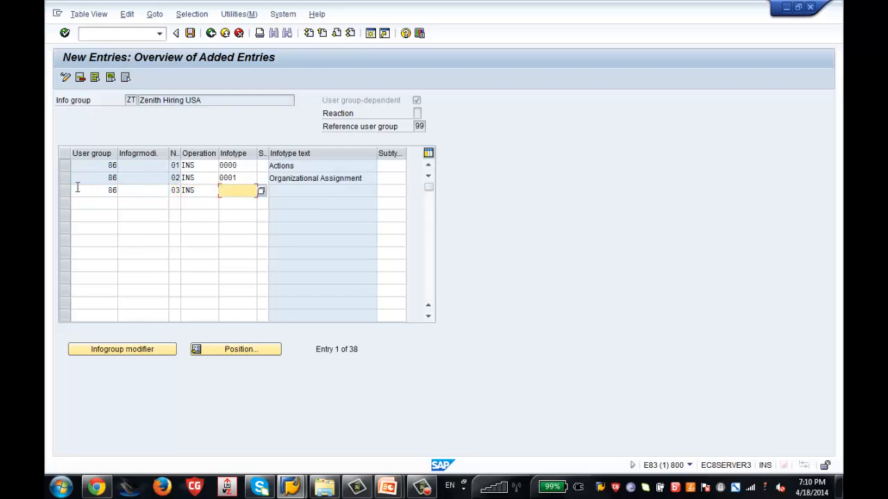
text(0002)
key(Return)
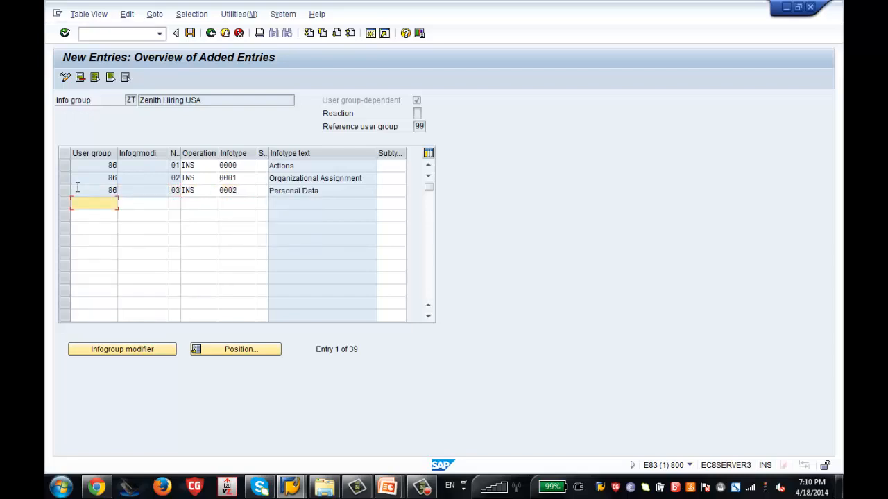
text(86)
key(Tab)
key(Tab)
text(04)
key(Tab)
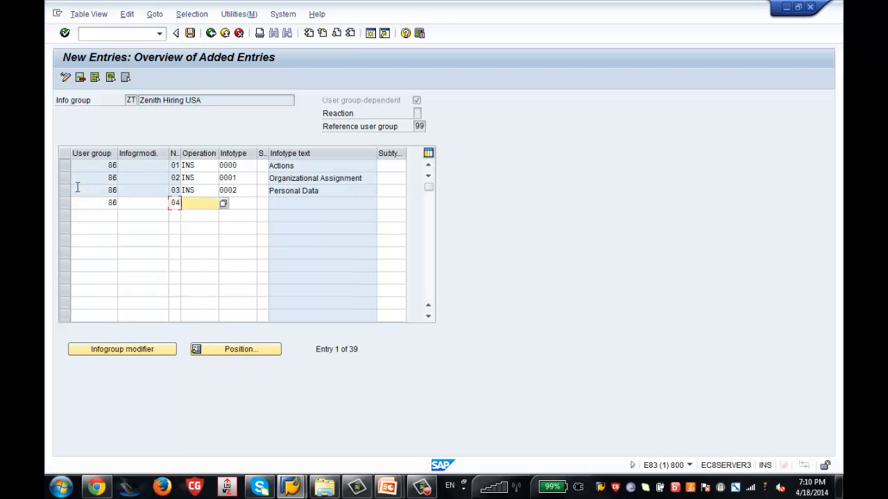
text(INS)
key(Tab)
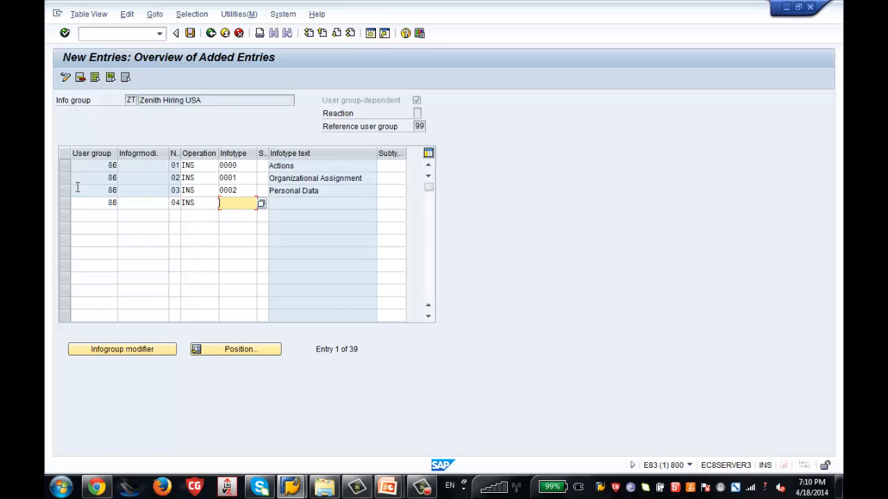
text(0006)
key(Tab)
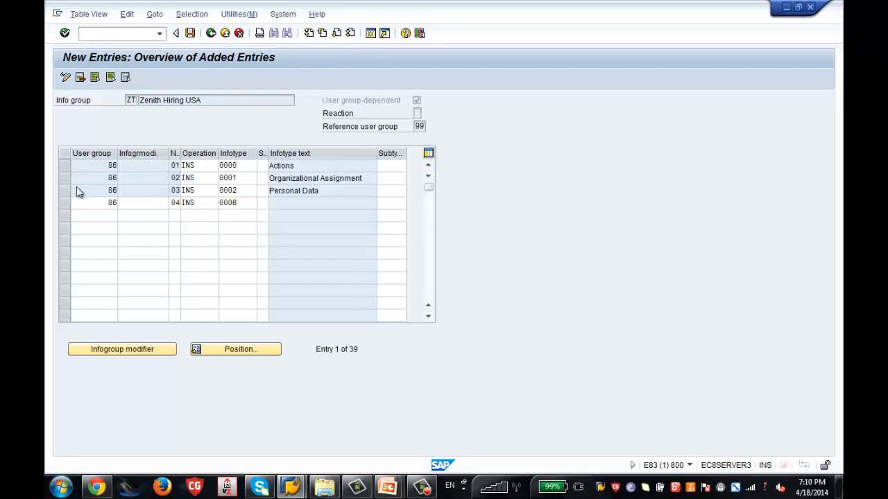
key(Return)
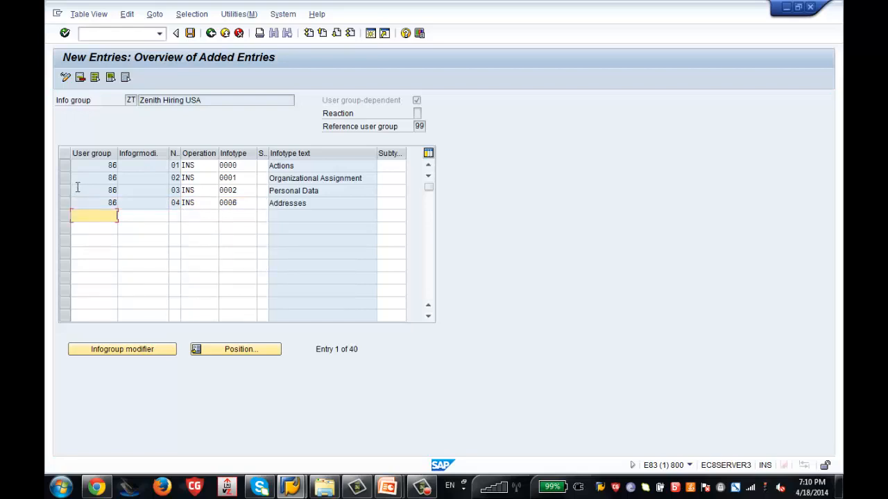
Add rows 05 and 06 for user group 86 with INS and infotypes 0007 and 0008.
text(86)
key(Tab)
key(Tab)
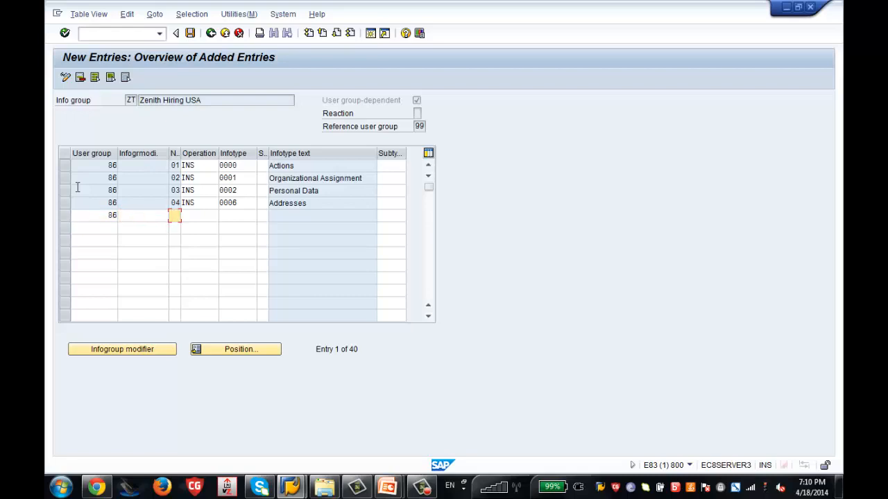
text(05)
key(Tab)
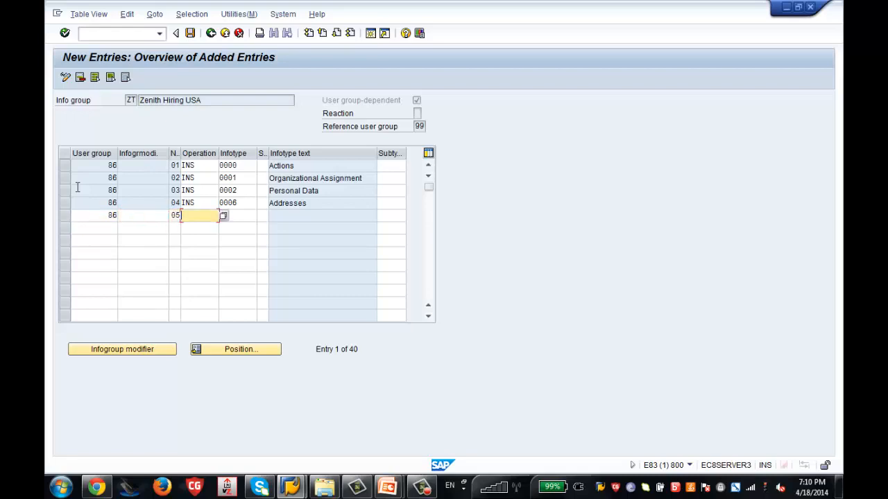
text(INS)
key(Tab)
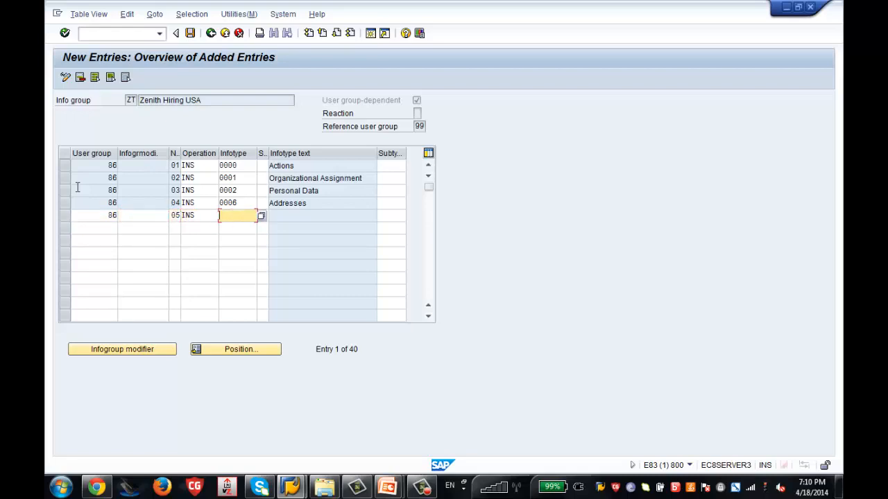
text(0007)
key(Return)
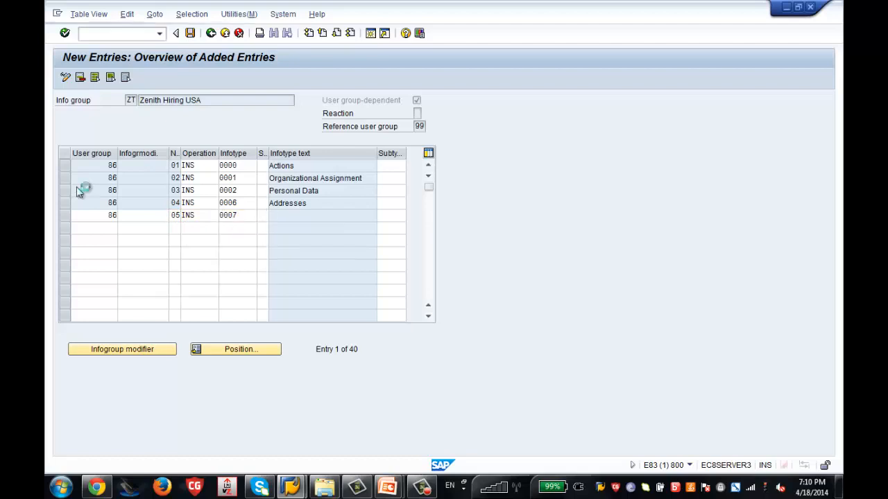
text(86)
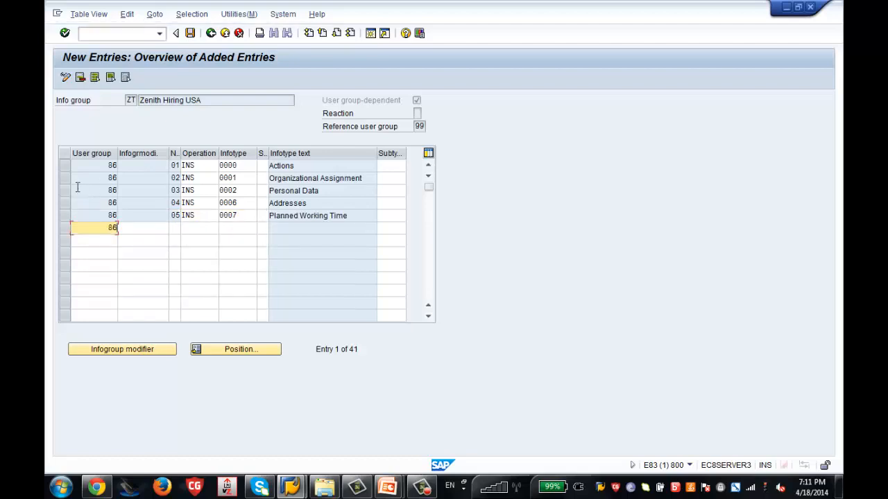
key(Tab)
key(Tab)
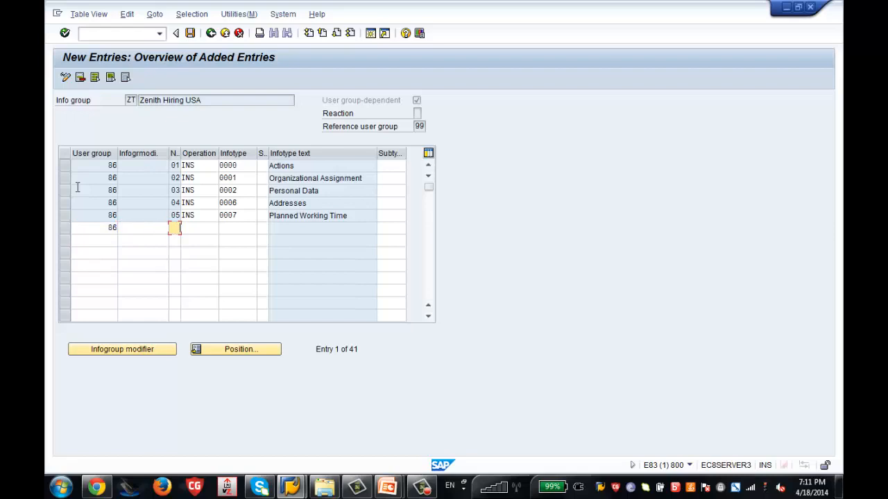
text(06)
key(Tab)
text(INS)
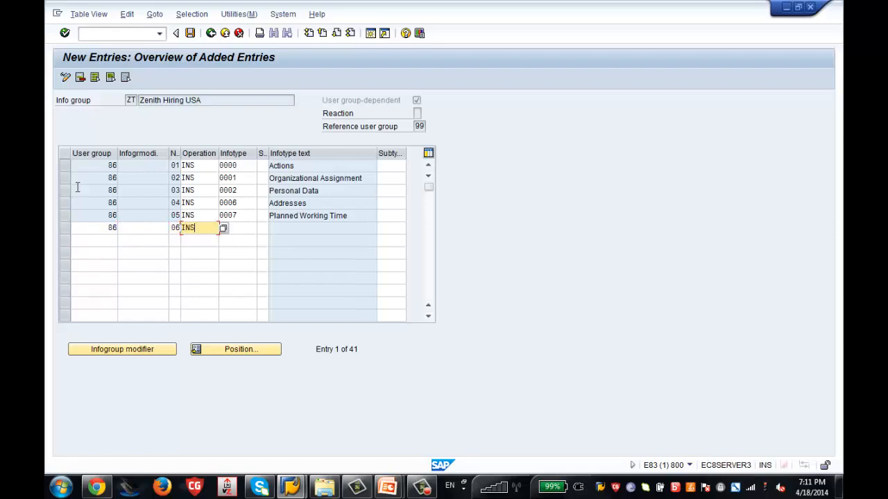
key(Tab)
text(0008)
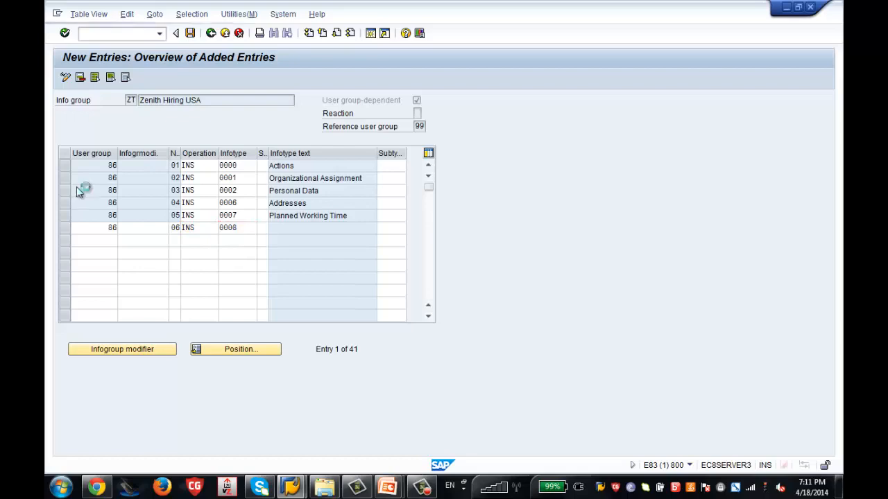
key(Return)
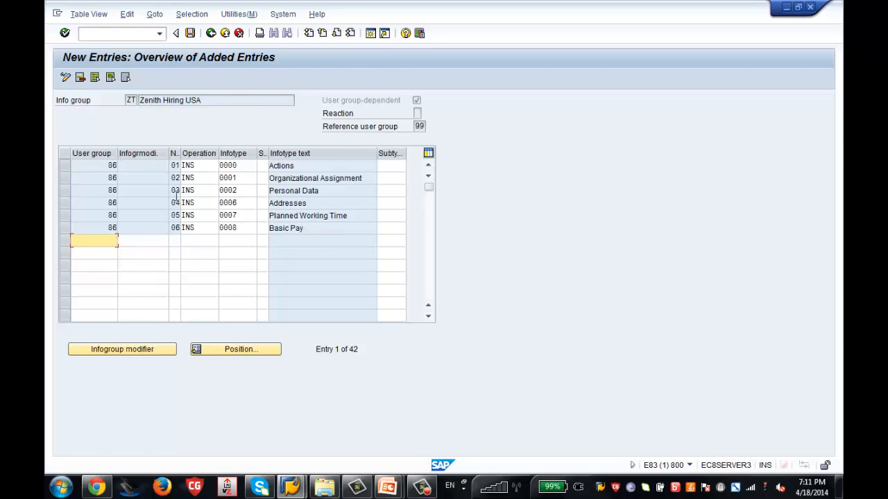
Add rows 01 and 02 for user group 99 with INS and infotypes 0000 and 0001.
text(99)
key(Tab)
key(Tab)
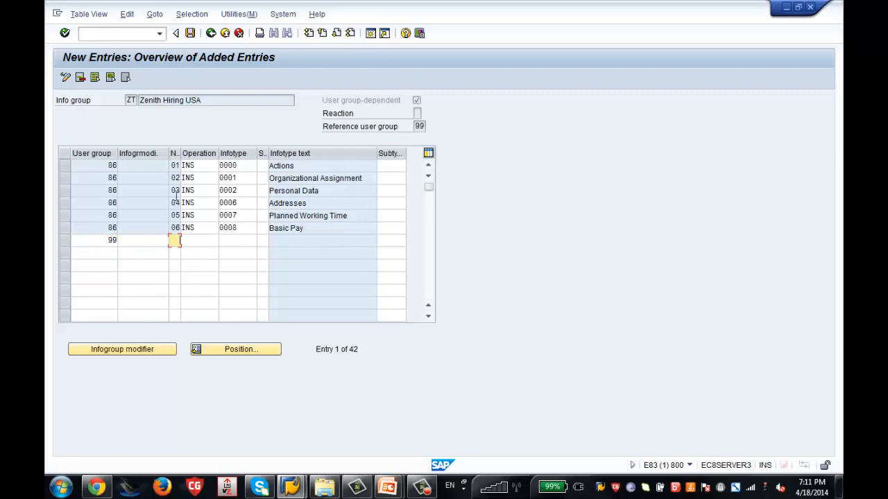
text(01)
key(Tab)
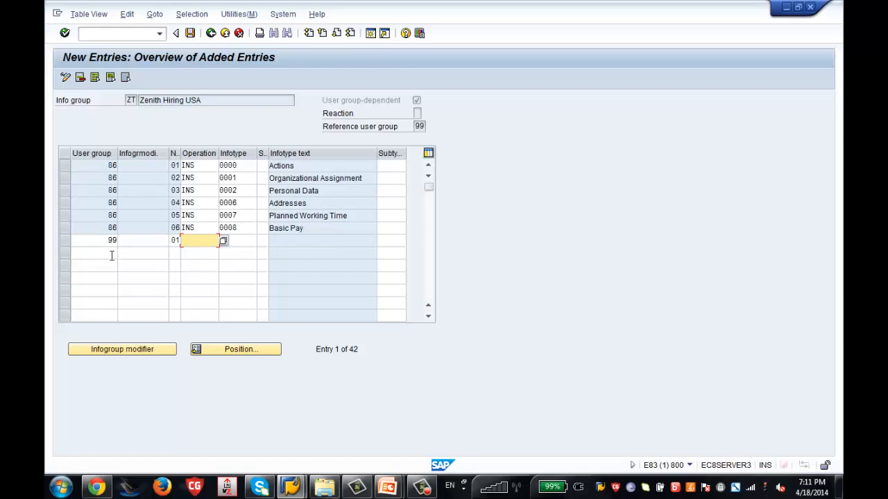
text(INS)
key(Tab)
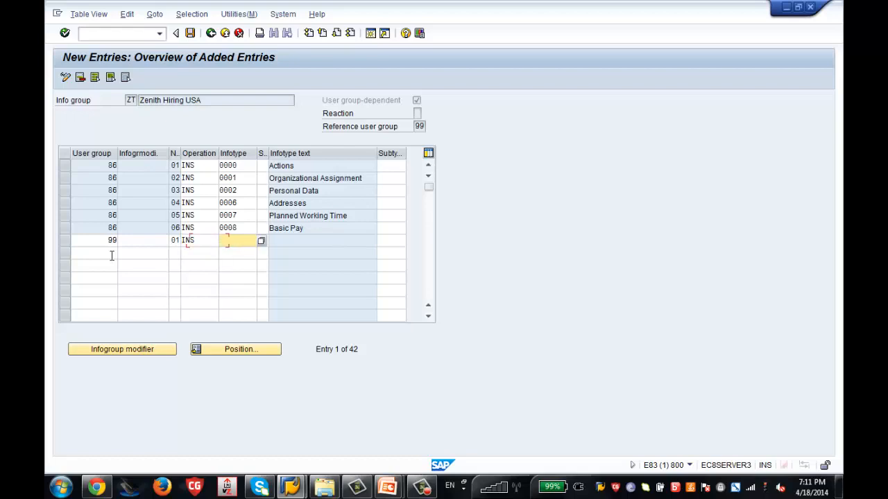
text(0000)
click(112, 256)
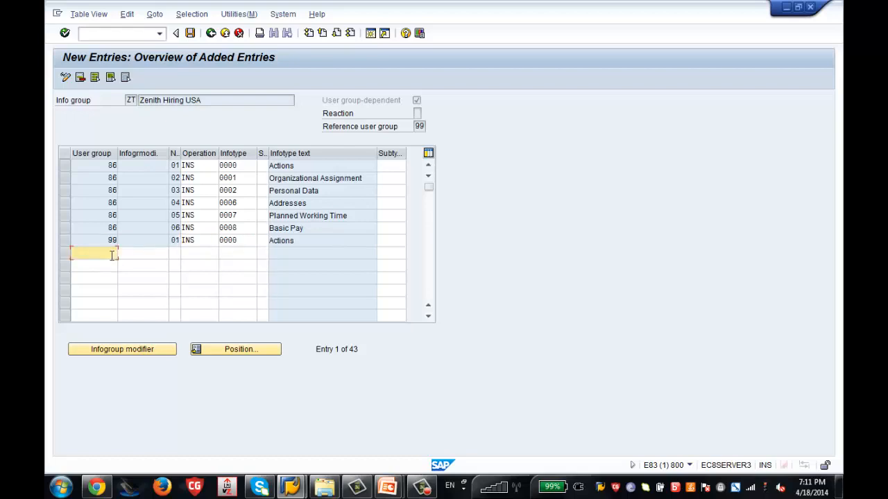
text(99)
key(Tab)
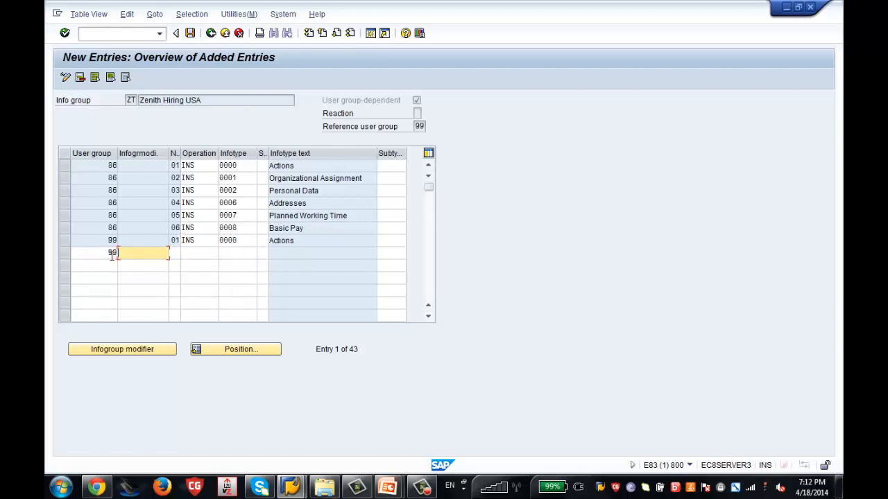
key(Tab)
text(02)
key(Tab)
text(INS)
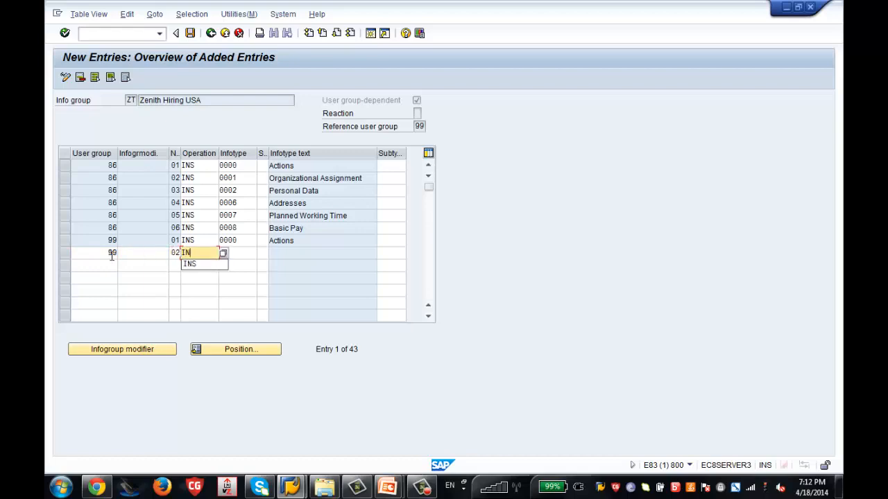
key(Tab)
text(0001)
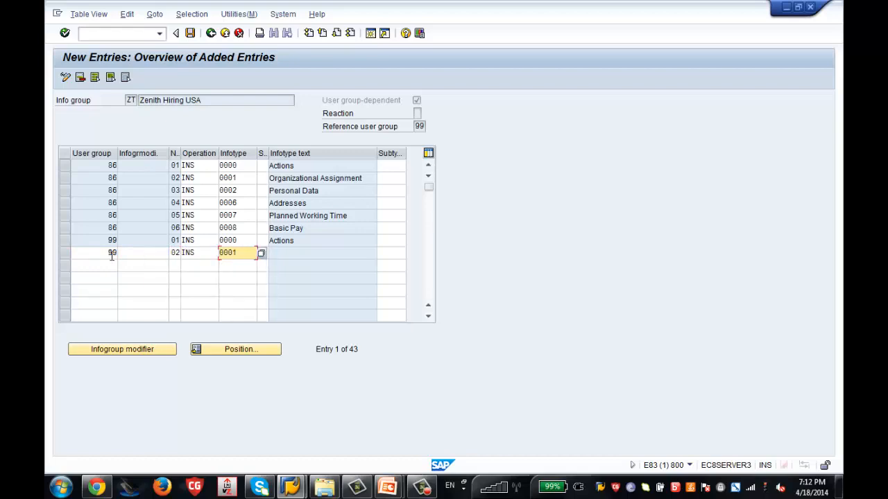
key(Return)
Add rows 03 and 04 for user group 99 with INS and infotypes 0002 and 0006.
text(99)
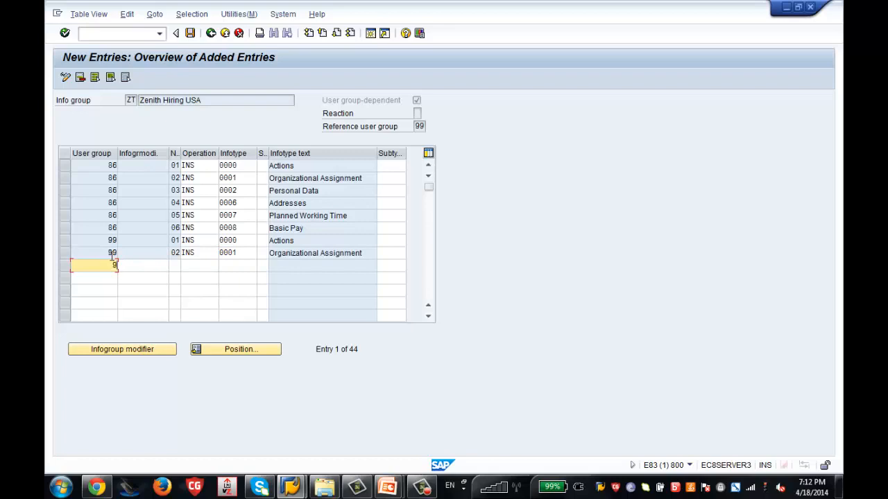
key(Tab)
key(Tab)
text(03)
key(Tab)
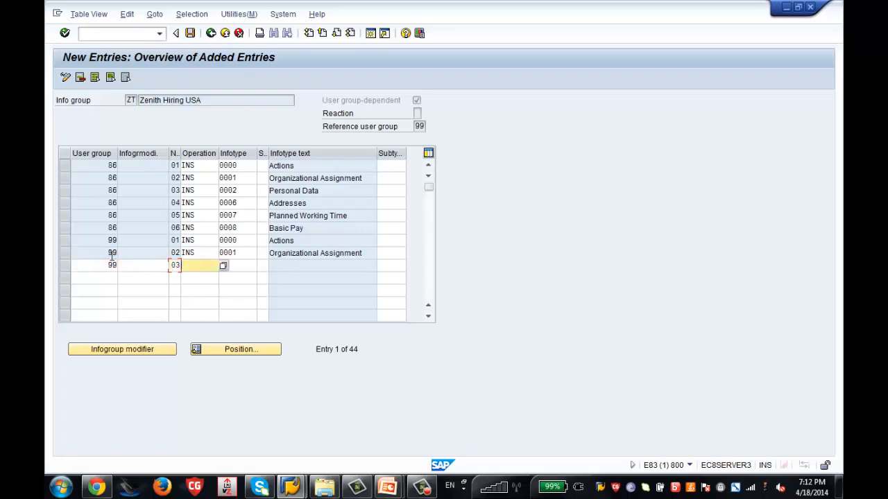
text(INS)
key(Tab)
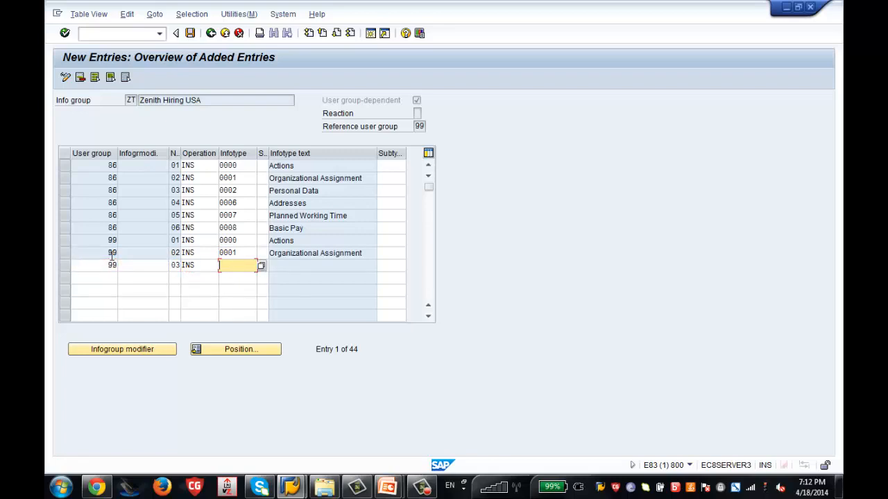
text(0002)
key(Return)
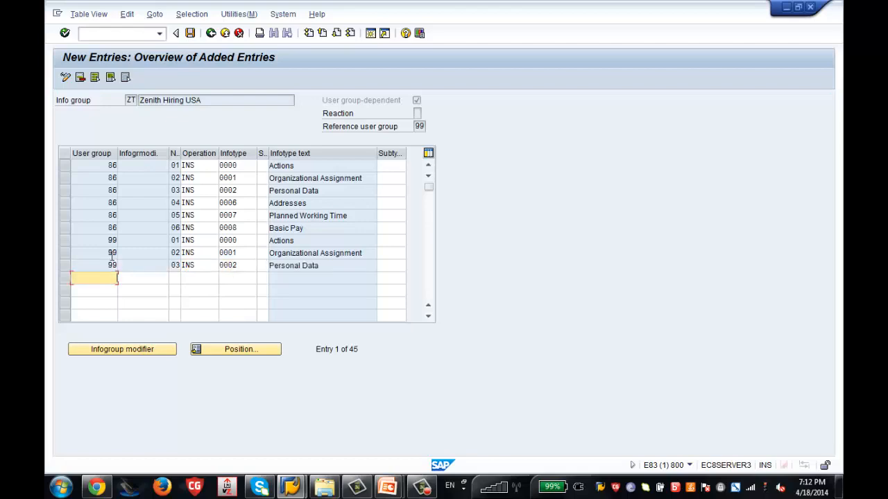
text(99)
key(Tab)
key(Tab)
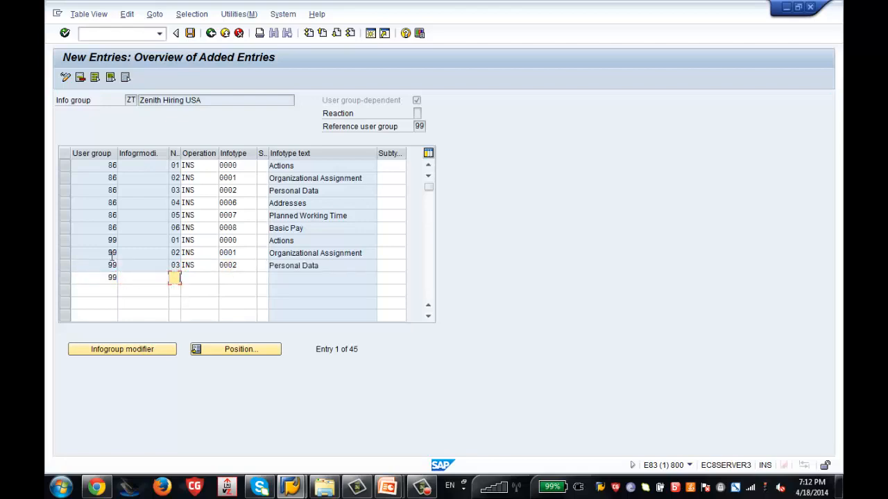
text(04)
key(Tab)
text(INS)
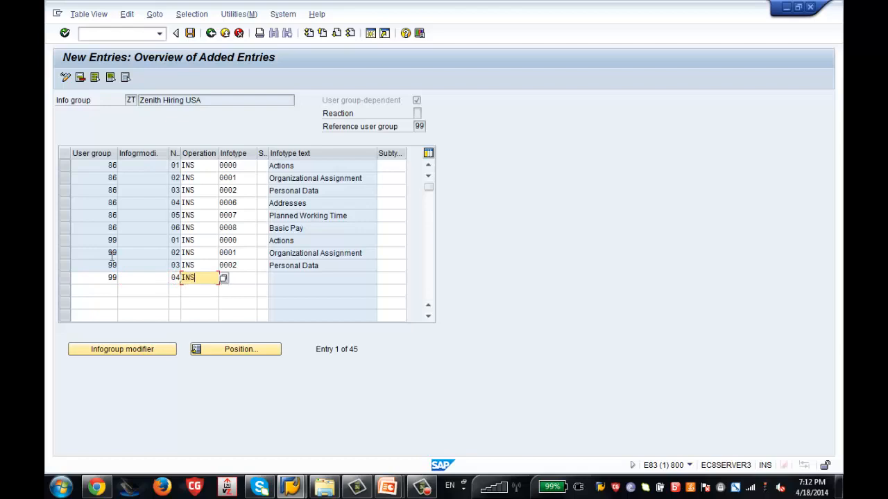
key(Tab)
text(0006)
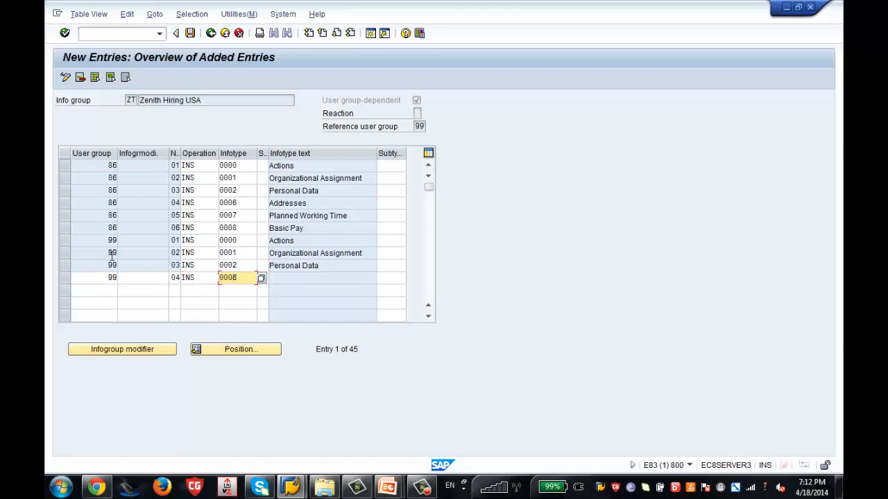
key(Return)
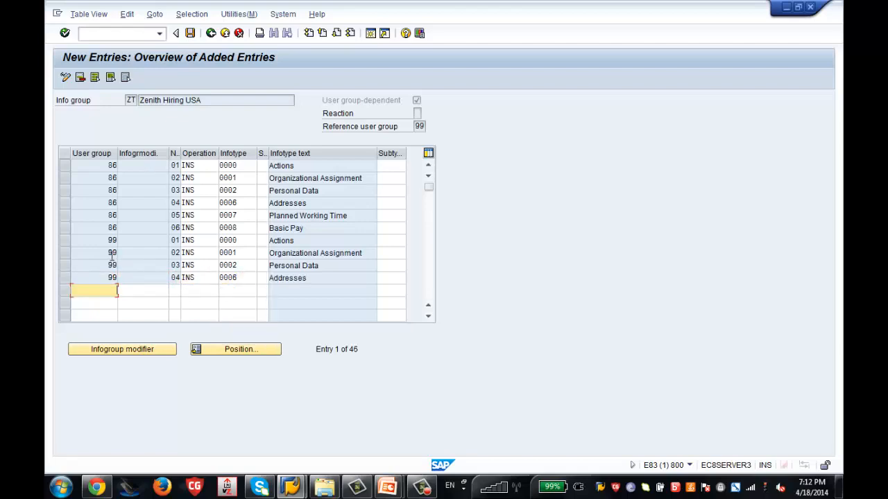
Add row 05 for user group 99 with INS and infotype 0007, correcting the sequence number.
text(99)
key(Tab)
key(Tab)
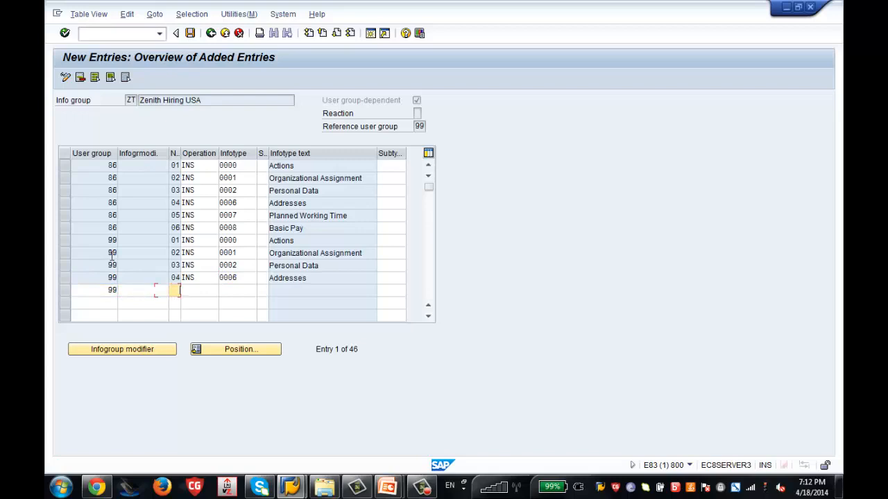
text(04)
key(Tab)
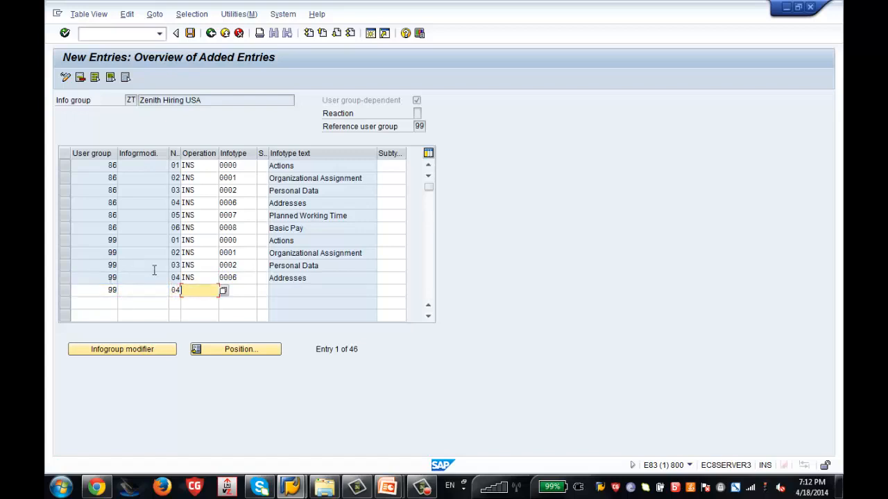
click(175, 291)
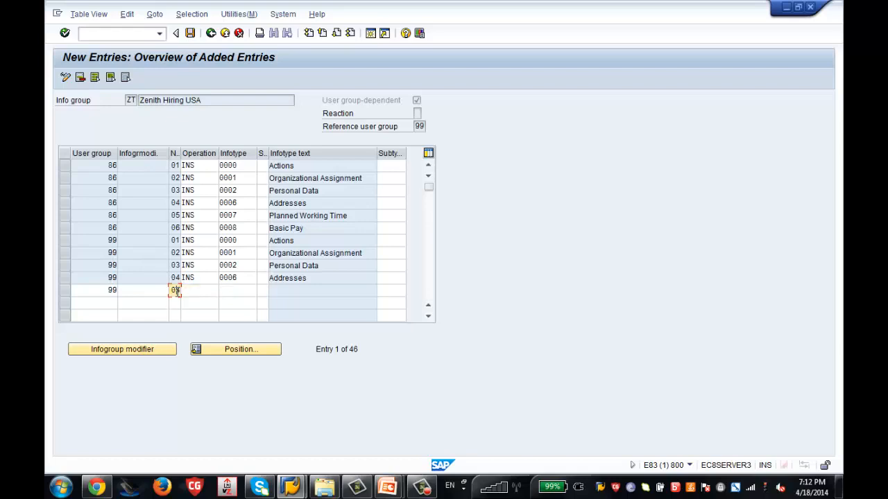
key(BackSpace)
text(5)
key(Tab)
text(INS)
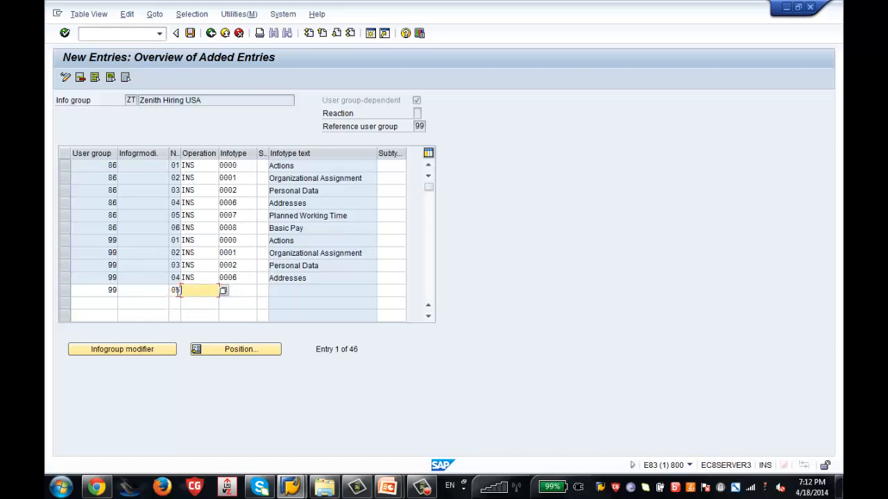
key(Tab)
text(0007)
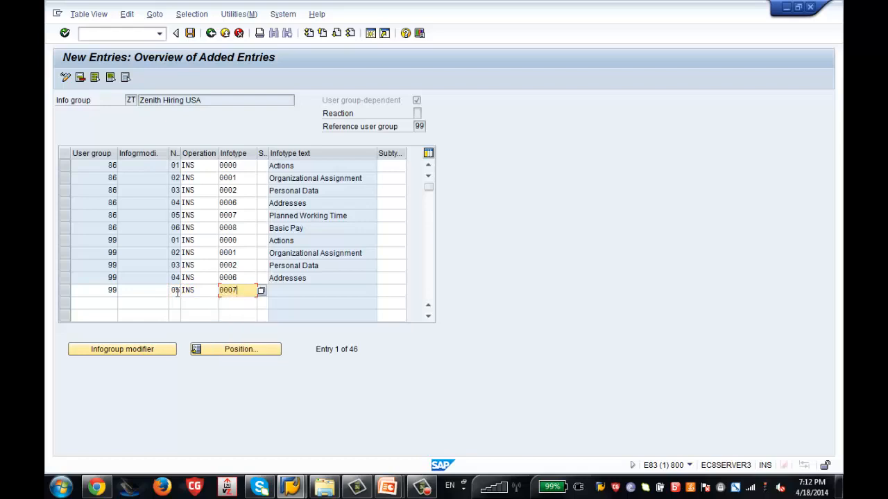
click(177, 291)
key(Return)
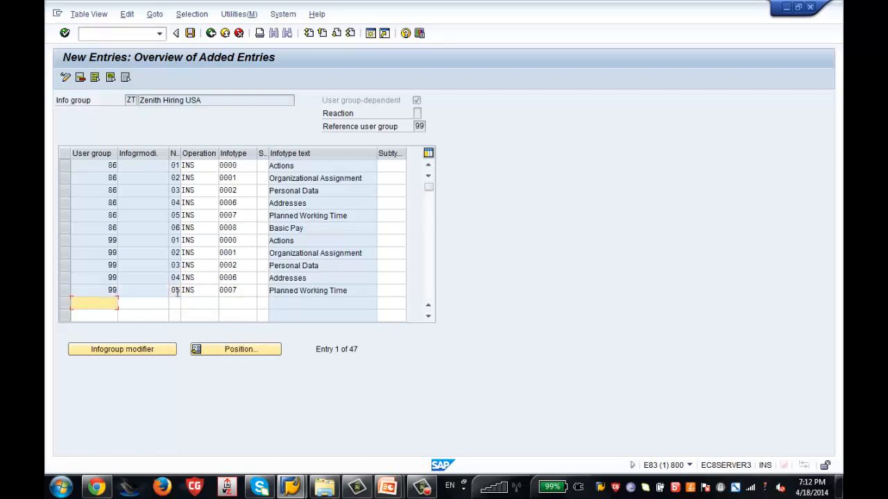
Add row 06 for user group 99 with INS and infotype 0008, fixing the misplaced modifier.
text(99)
key(Tab)
text(06)
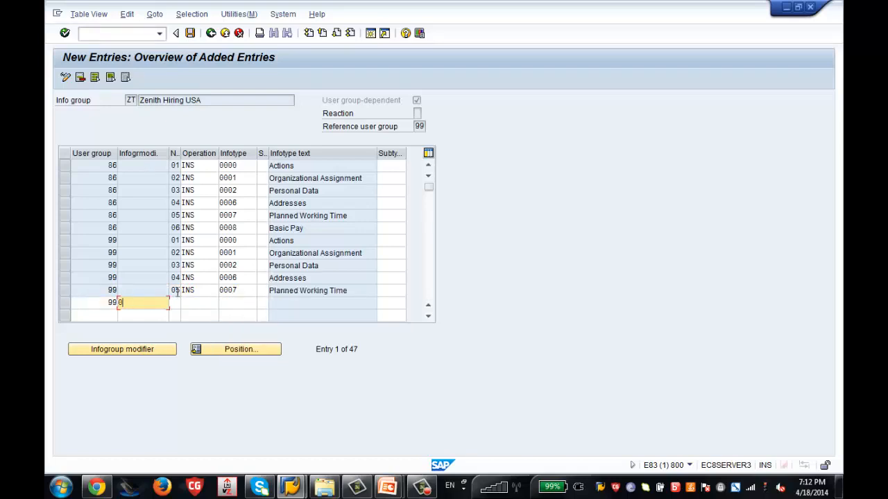
key(Tab)
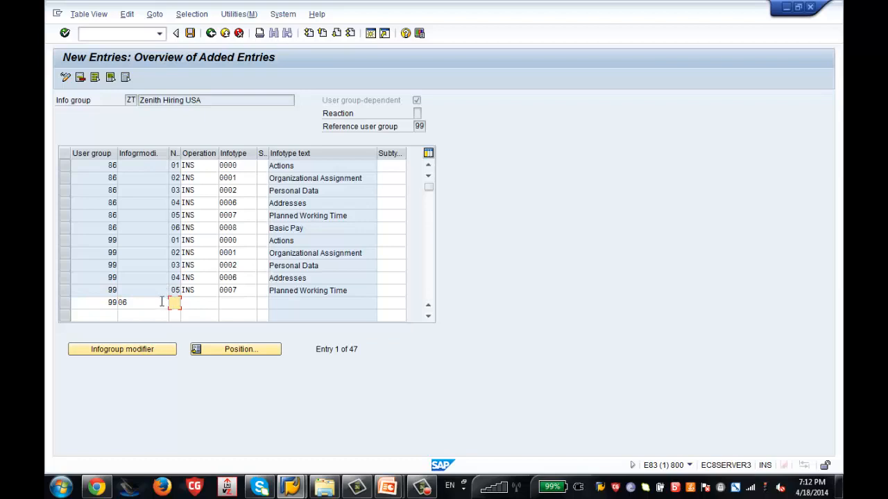
click(162, 303)
key(BackSpace)
key(BackSpace)
key(Tab)
text(06)
key(Tab)
text(INS)
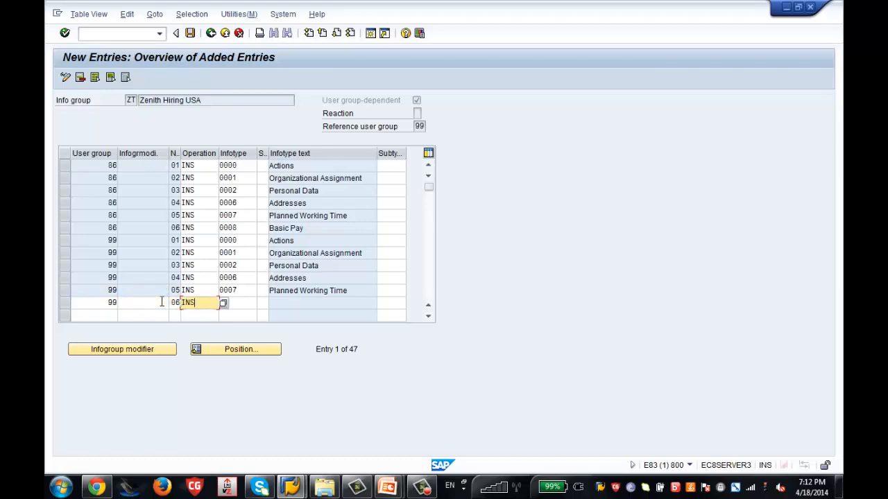
key(Tab)
text(0008)
key(Return)
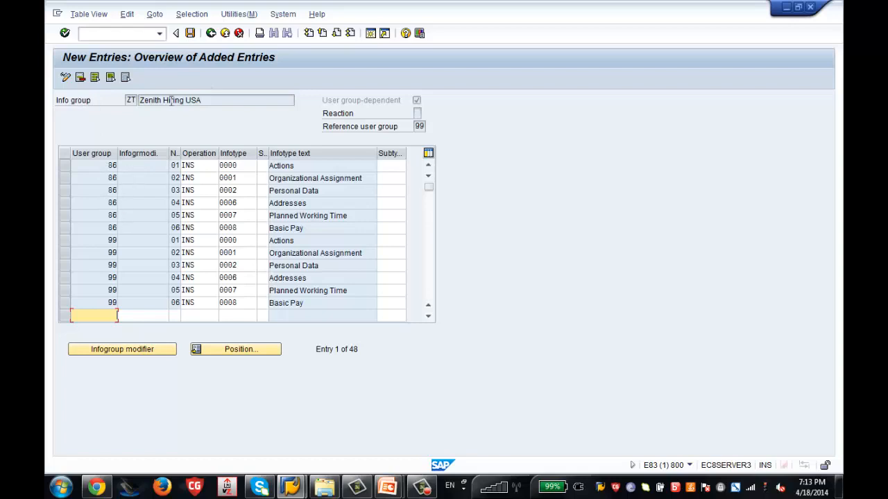
Save the info group entries under the customizing request and leave the entries overview.
click(192, 35)
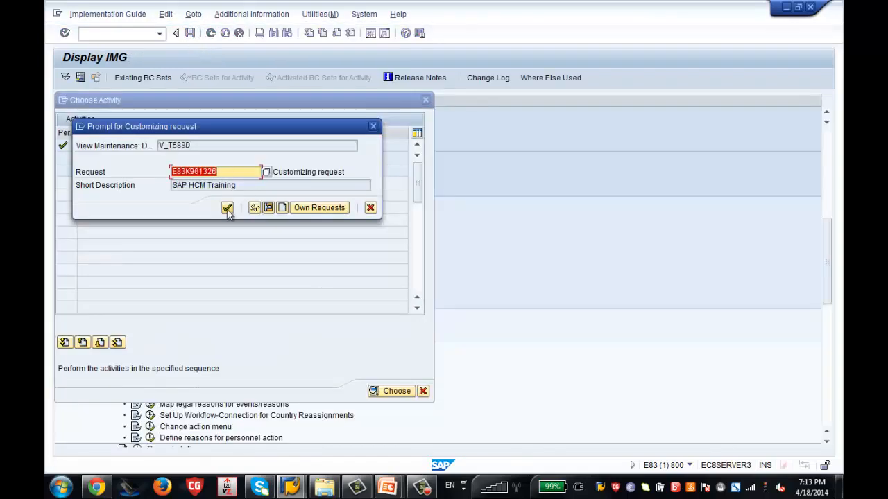
click(227, 209)
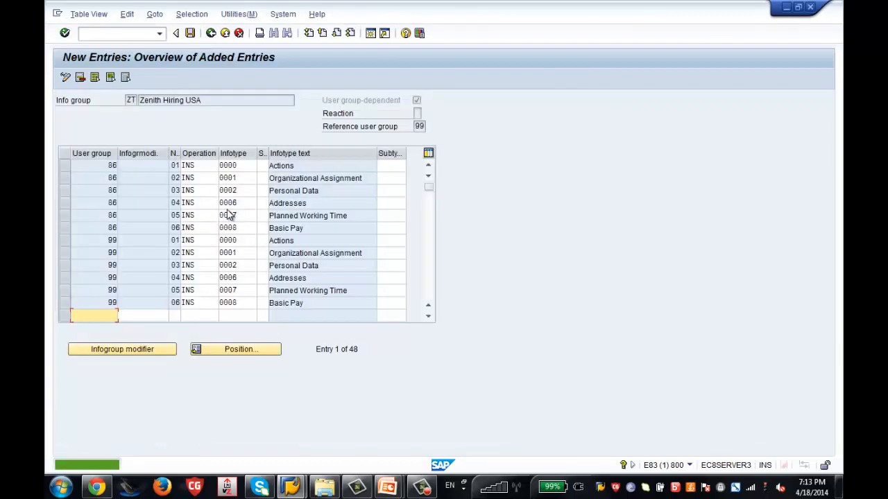
click(208, 37)
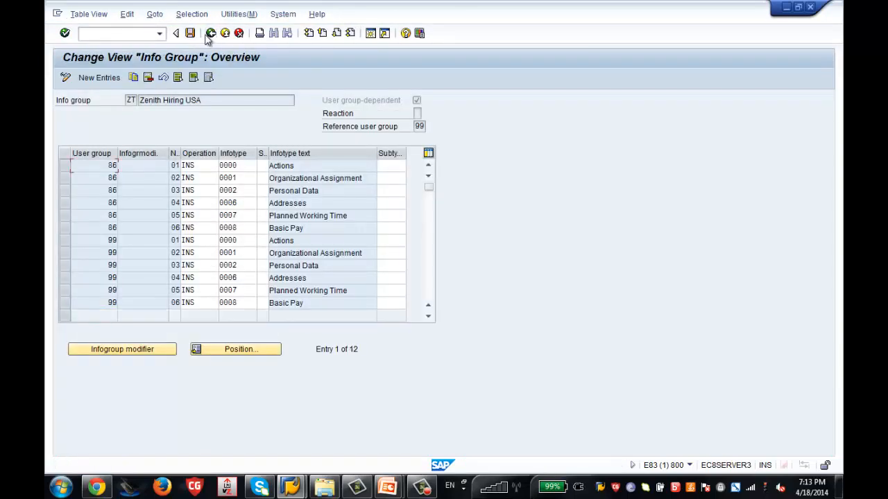
Return to the IMG structure, close the info group activity list, and open a second session.
click(210, 34)
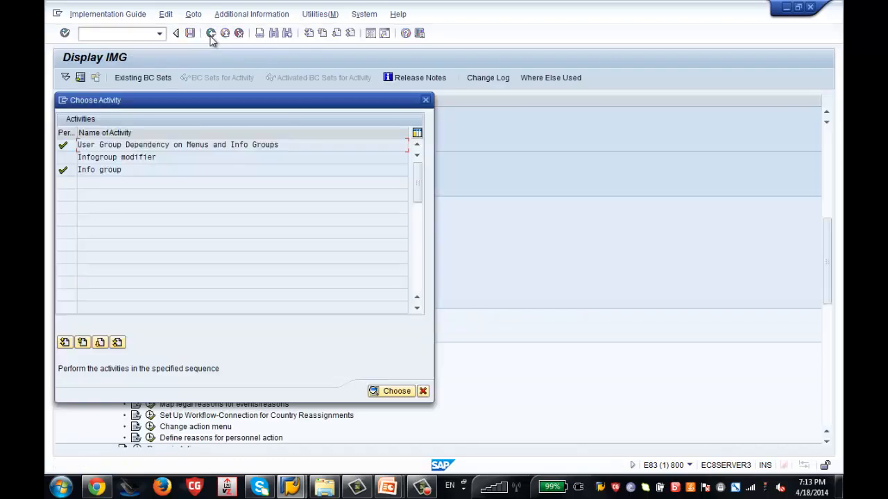
click(425, 100)
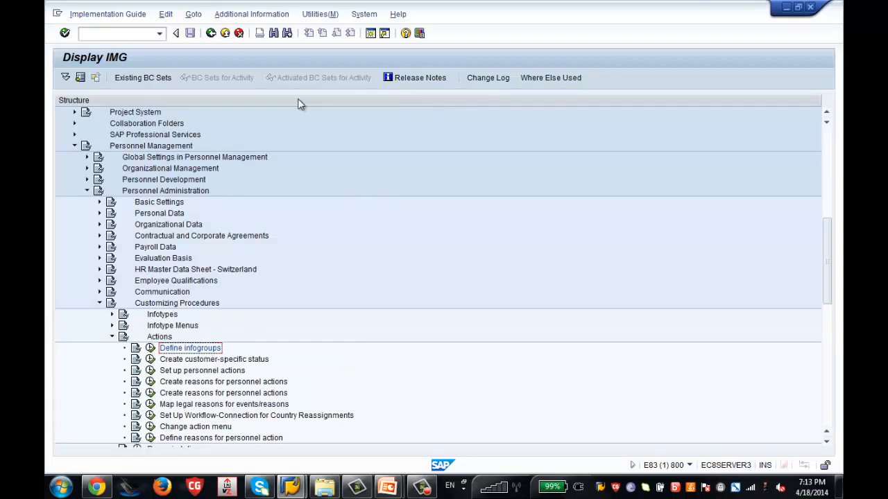
click(371, 33)
Run PA40 to check Zenith New Hire is listed, then switch back to Display IMG.
text(p)
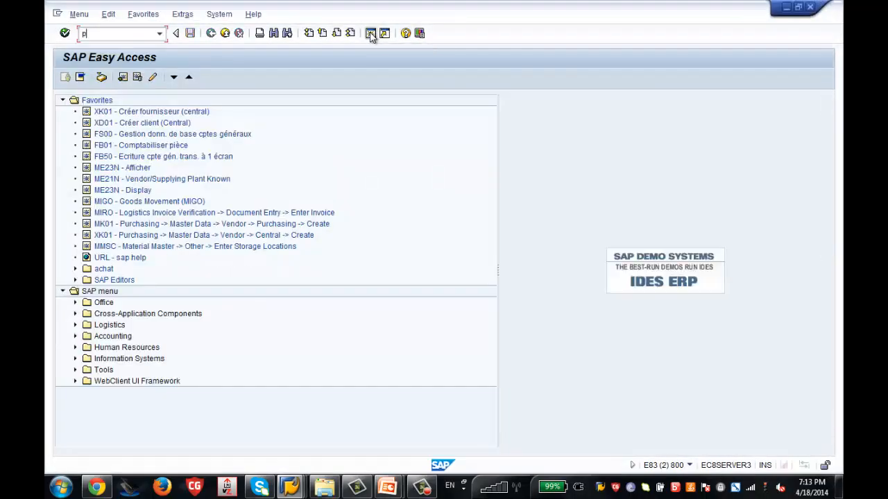
text(a40)
key(Return)
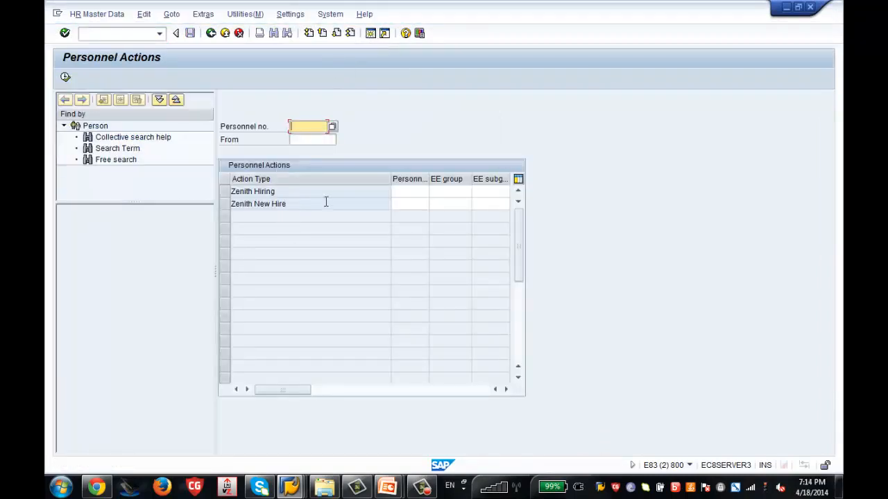
mouse_move(286, 478)
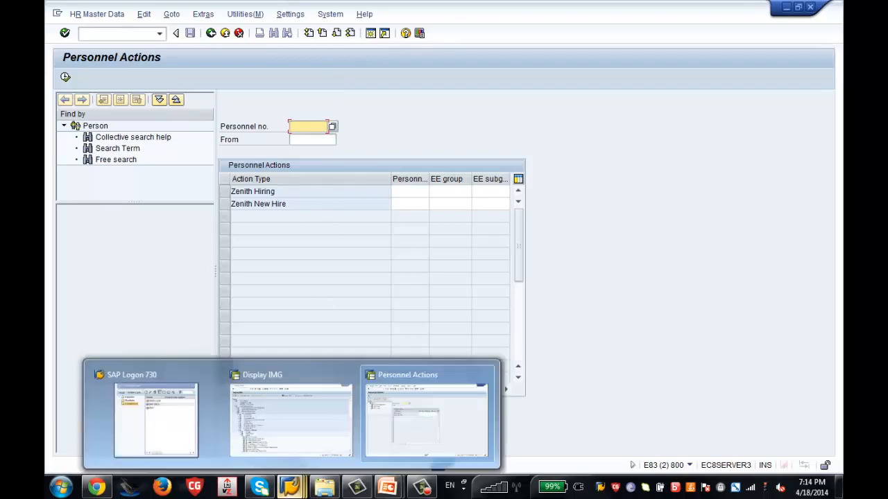
click(288, 441)
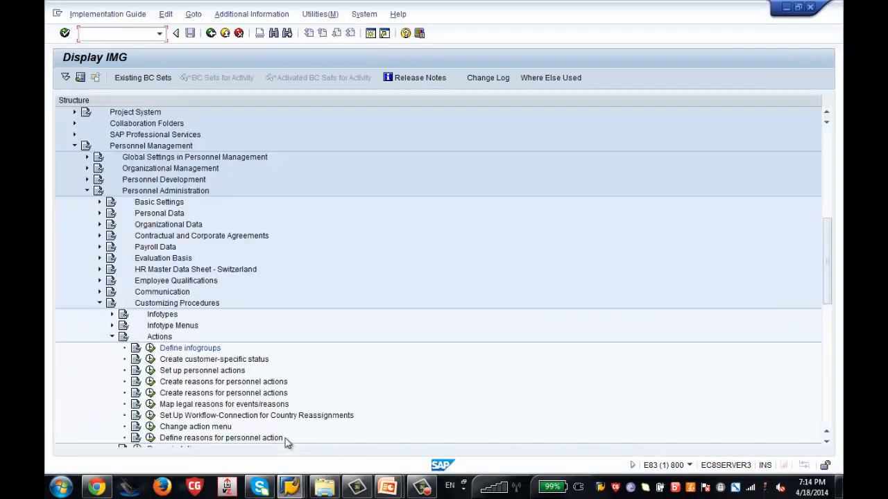
Open the Personnel Action Types table from the Set up personnel actions activities.
click(151, 373)
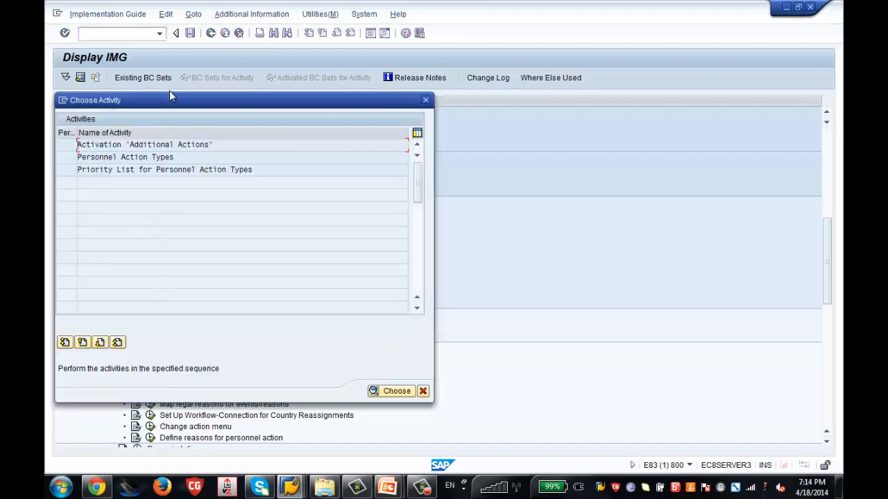
drag(169, 96, 390, 86)
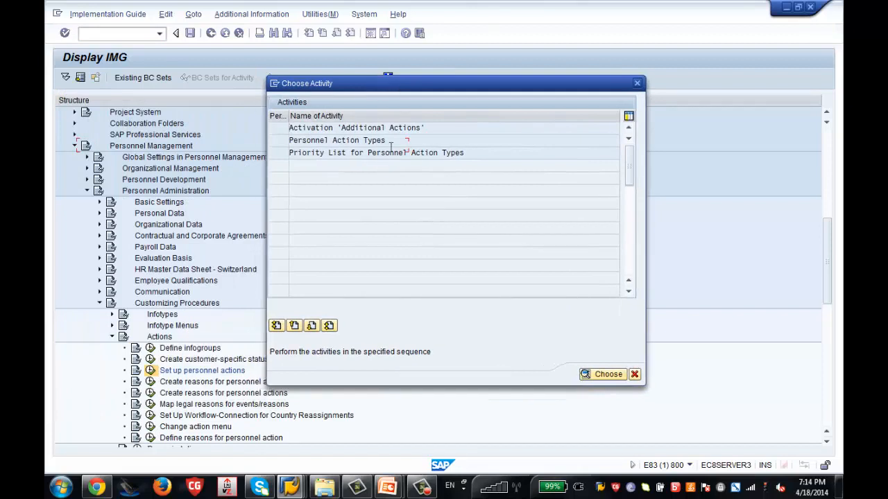
double_click(344, 140)
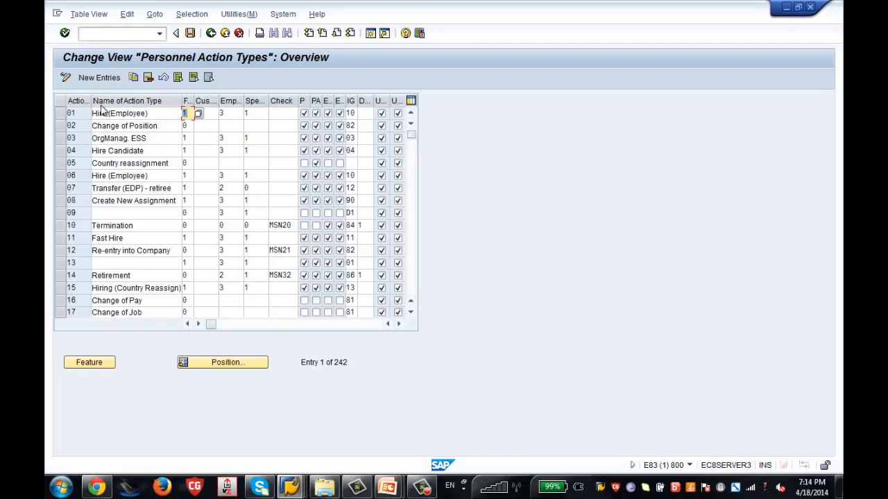
Add a new action type ZT named 'Zenith New Hire USA'.
click(97, 77)
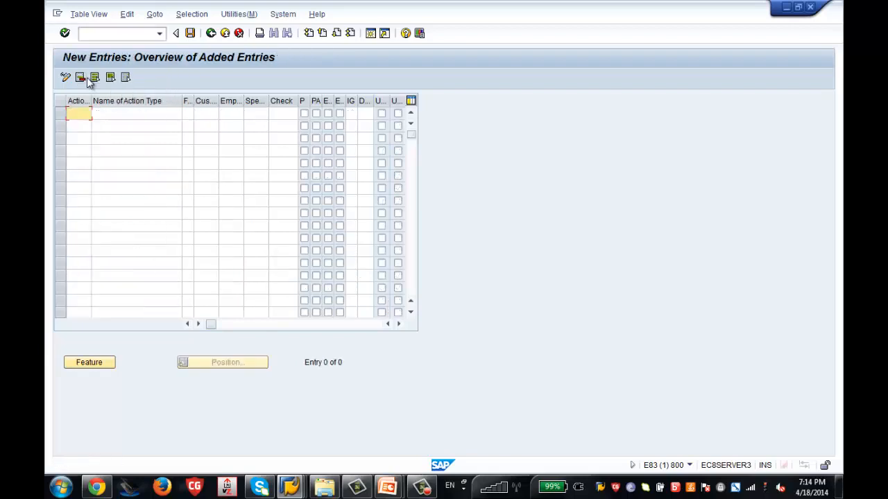
text(ZT)
key(Tab)
text(Z)
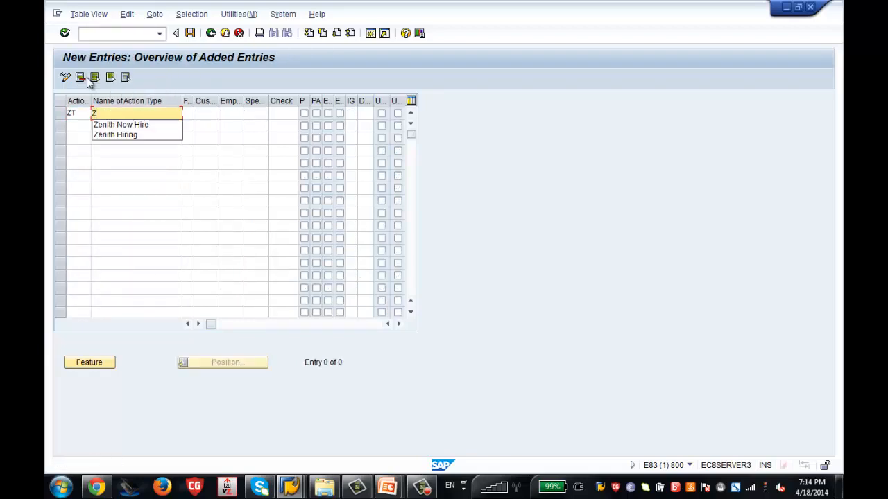
key(Down)
key(Return)
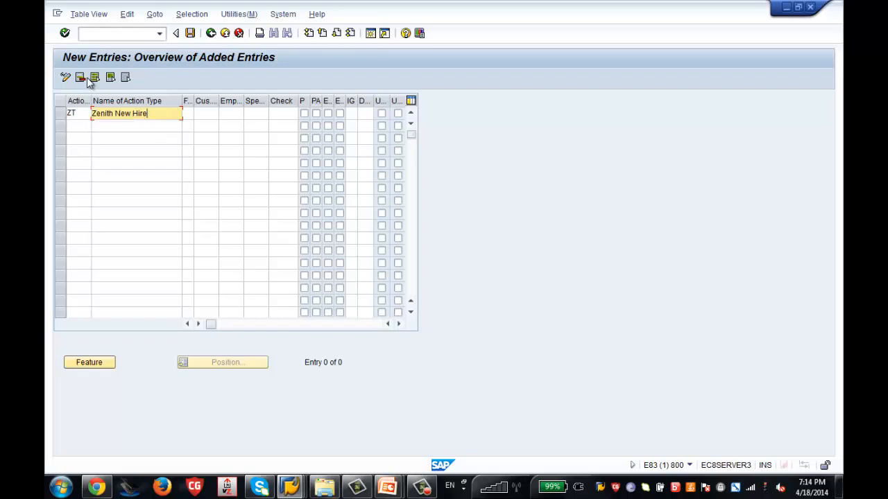
text(USA)
Set its function character to 1 (Initial hiring) and employment status to 3.
click(189, 114)
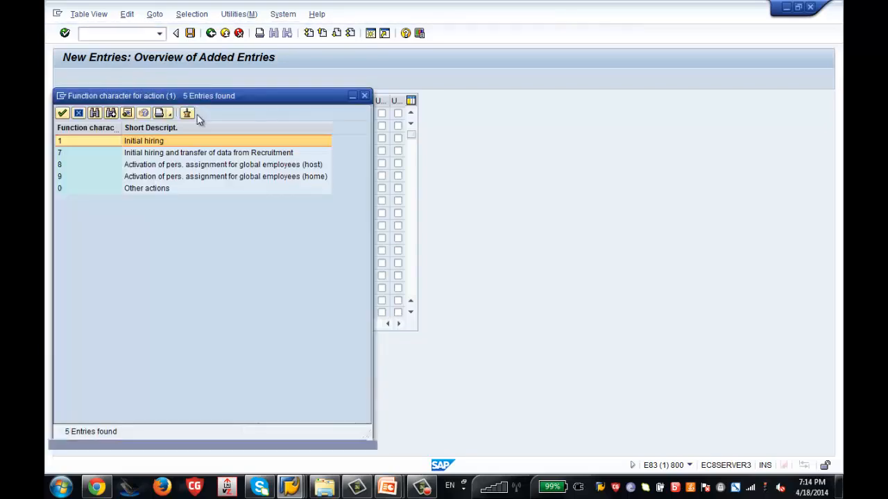
double_click(149, 141)
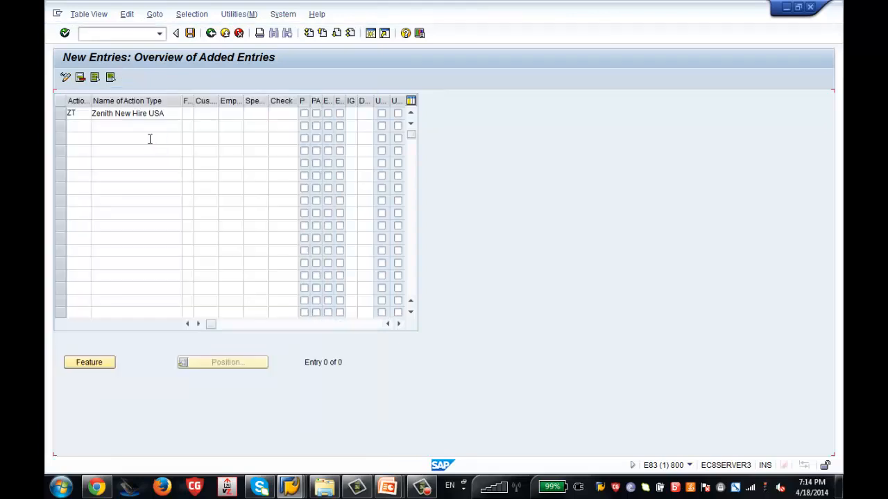
click(228, 114)
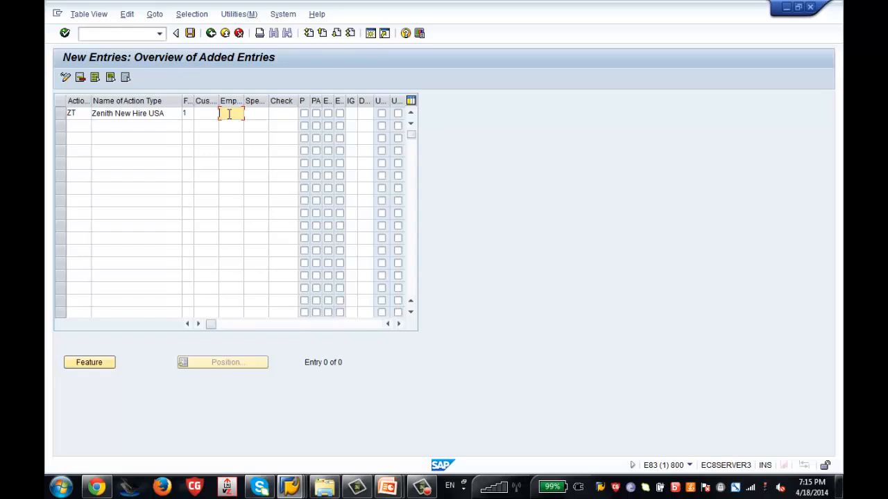
text(3)
key(F1)
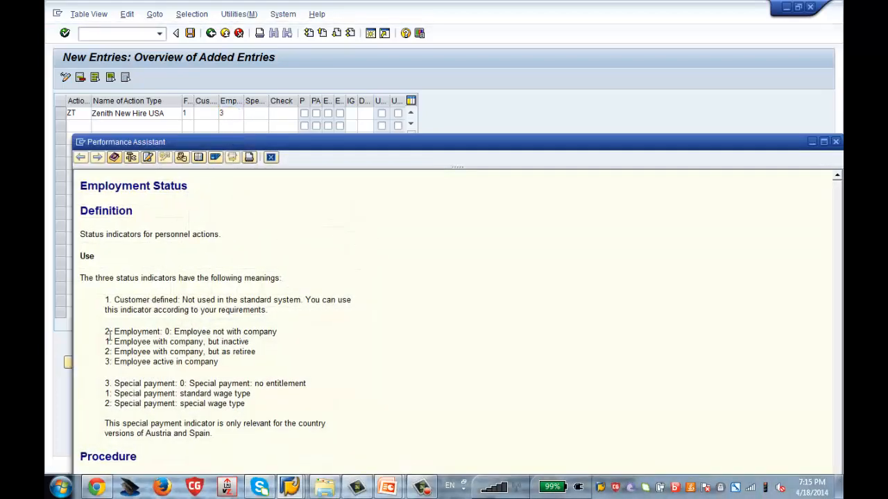
drag(106, 332, 221, 356)
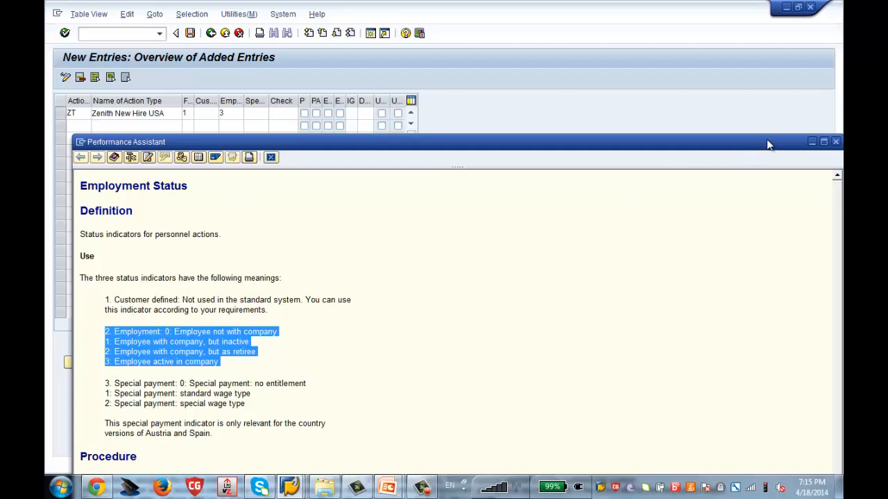
drag(768, 144, 742, 139)
click(807, 138)
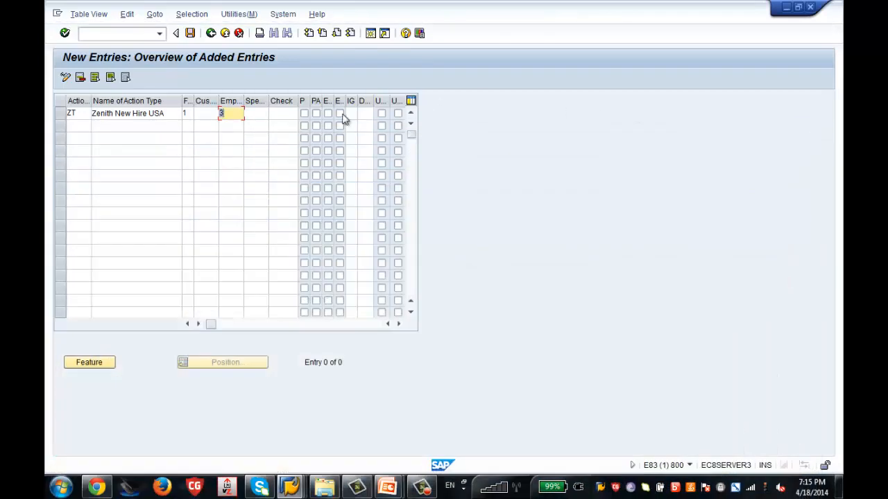
Tick the P, PA and both E indicators in the ZT action type row.
click(305, 114)
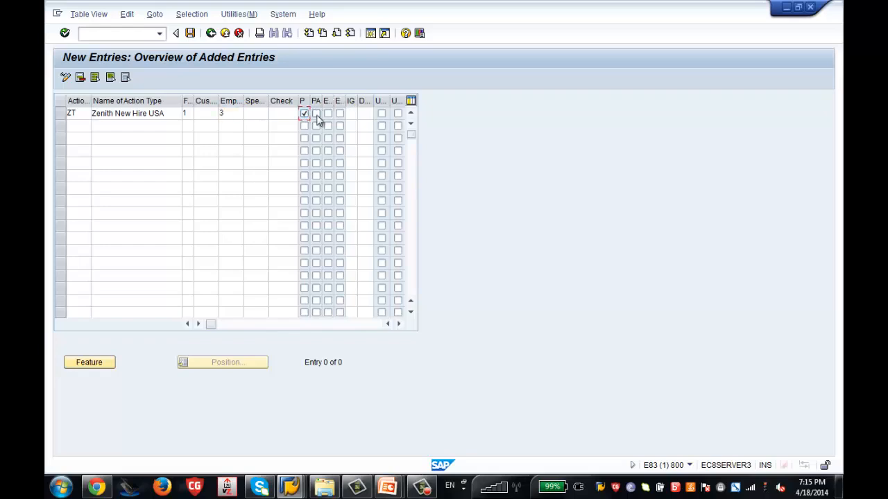
click(316, 113)
click(328, 115)
click(340, 115)
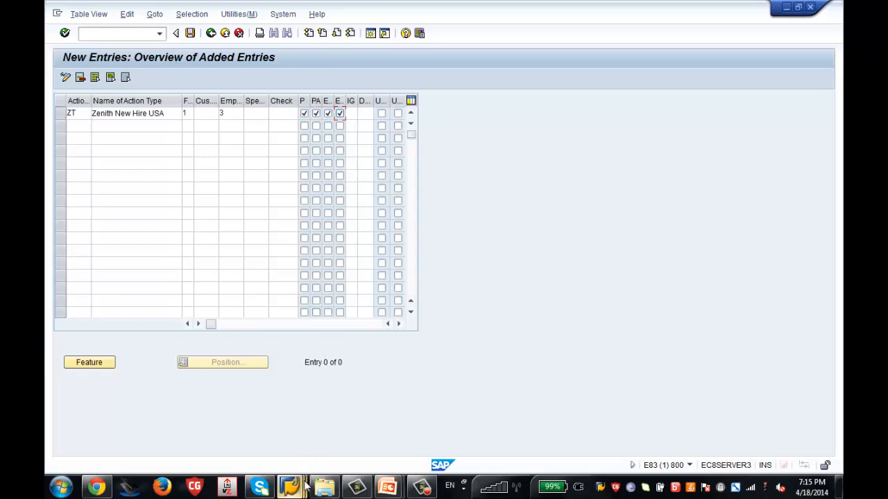
Check the Zenith Hiring row's personnel number, employee group and subgroup in Personnel Actions.
mouse_move(306, 487)
click(417, 437)
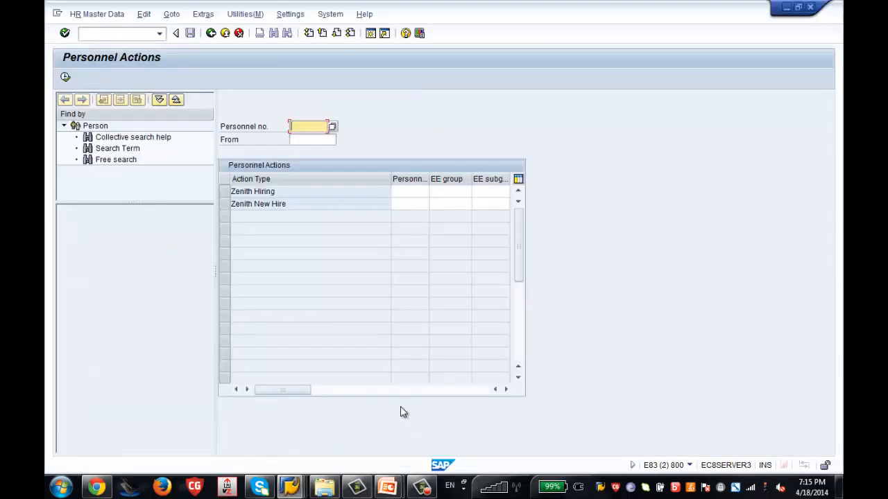
click(416, 194)
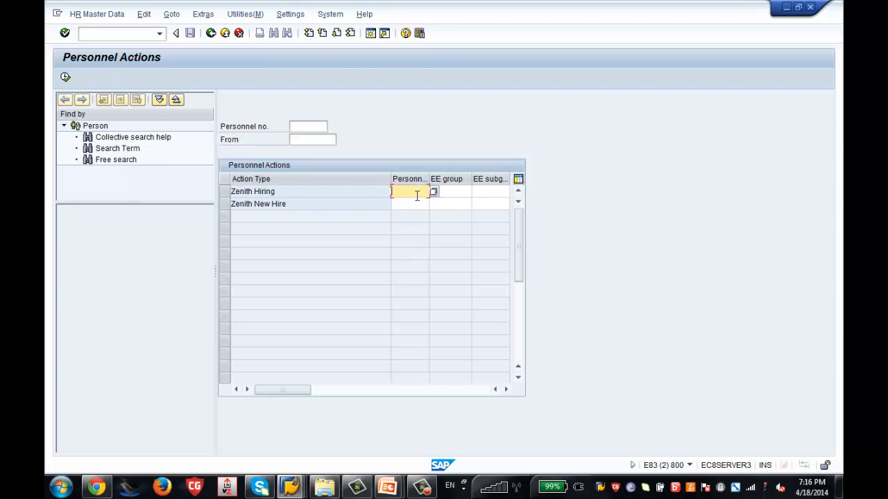
click(506, 390)
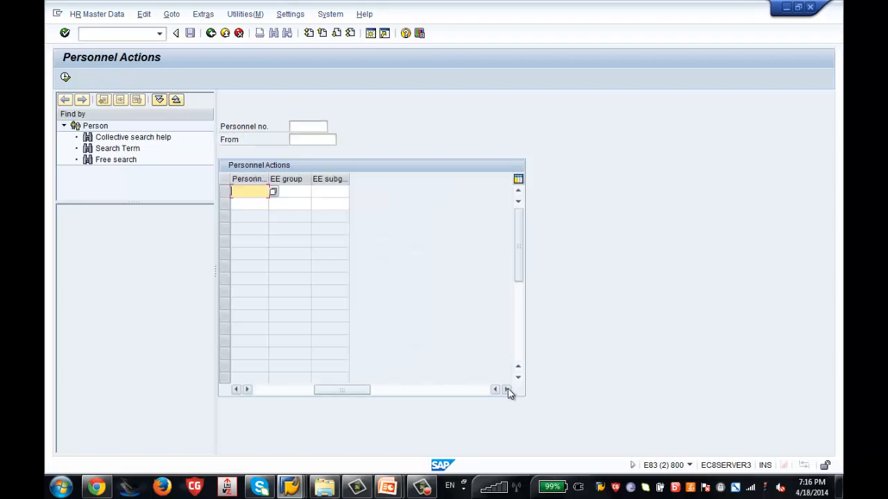
click(289, 194)
click(334, 191)
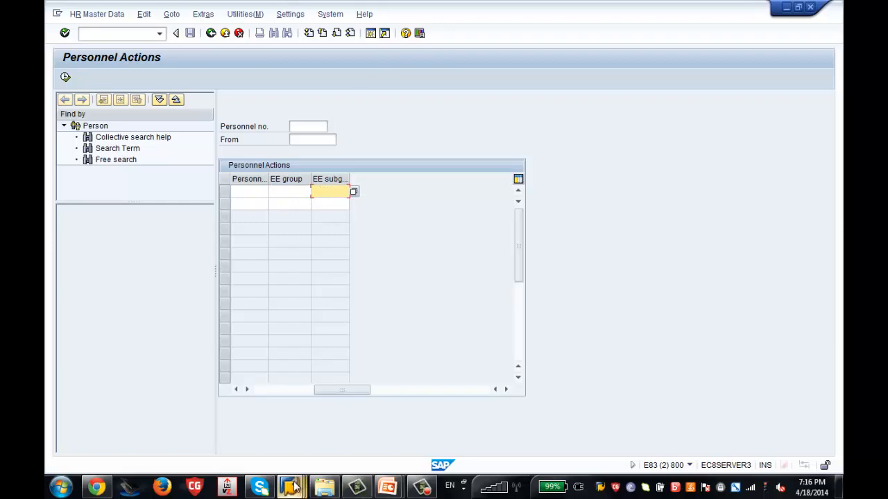
mouse_move(295, 488)
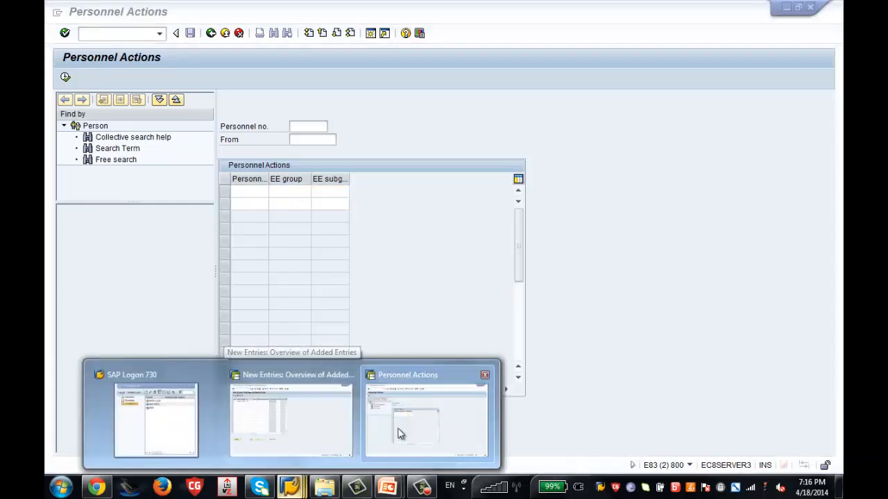
click(311, 424)
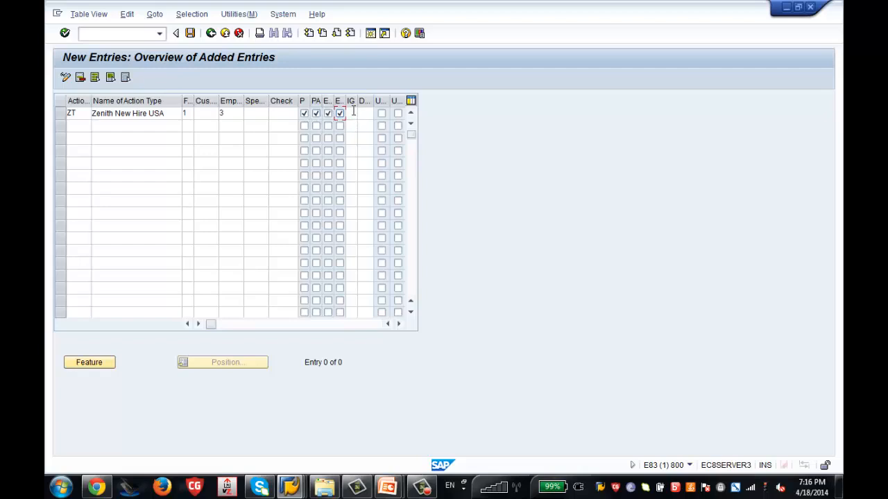
Select ZT's infotype group field, then recheck the Action Type column in Personnel Actions.
click(353, 113)
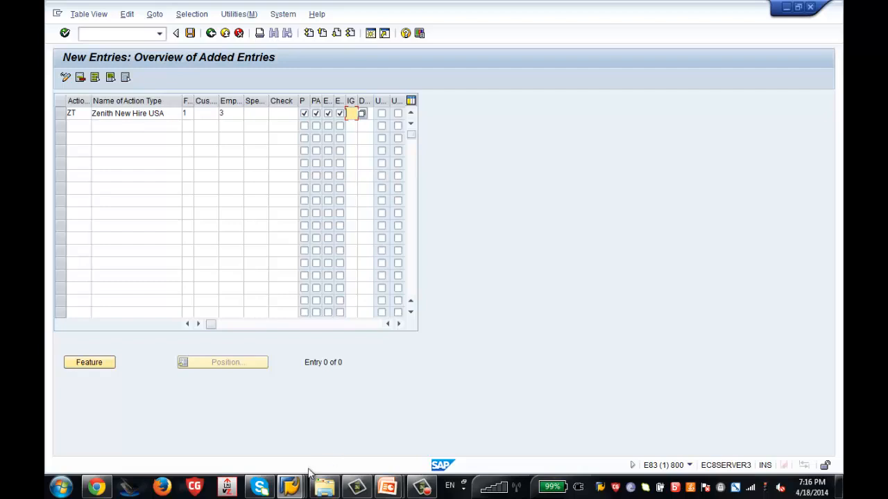
mouse_move(290, 487)
click(422, 429)
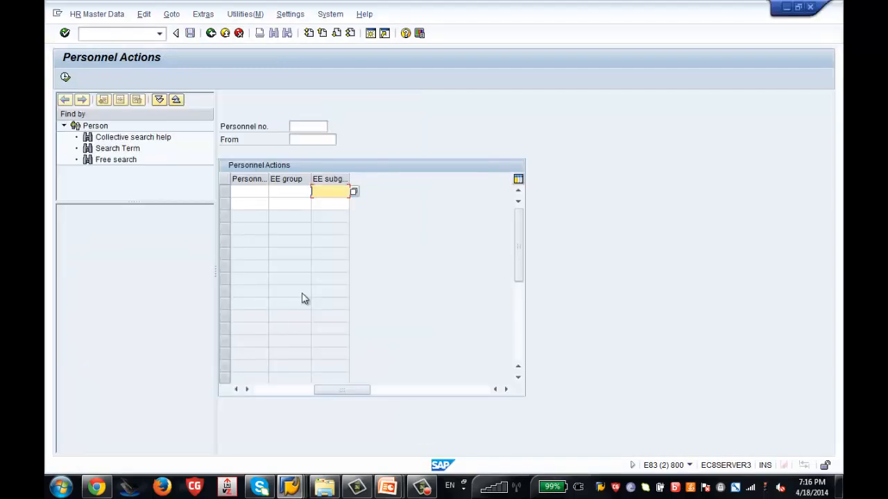
click(261, 390)
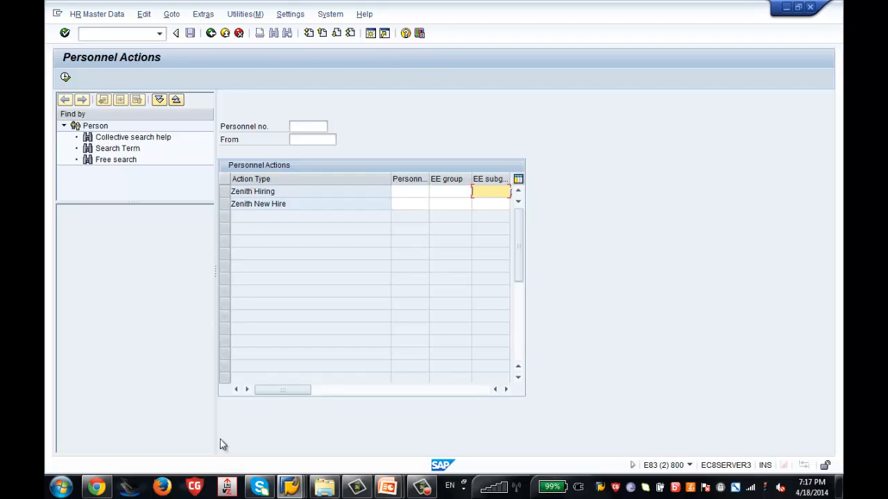
mouse_move(290, 487)
click(309, 437)
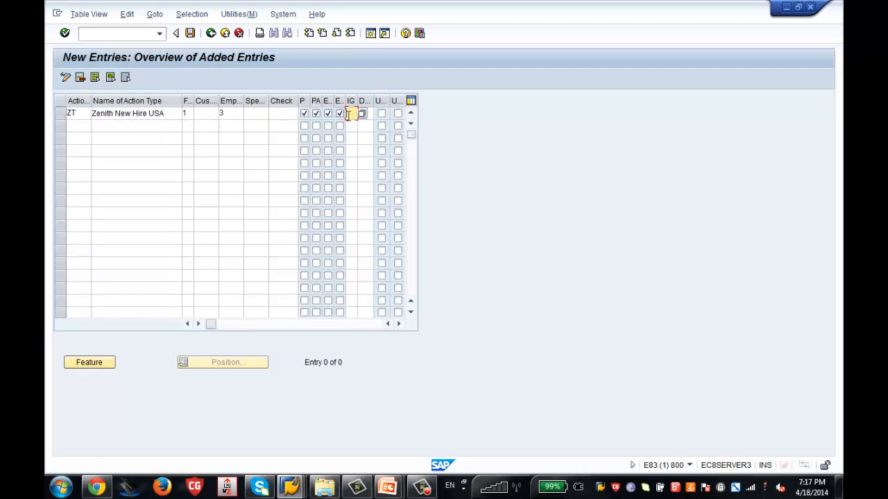
Fill ZT's infotype group with ZT Zenith Hiring USA from the F4 list.
click(360, 114)
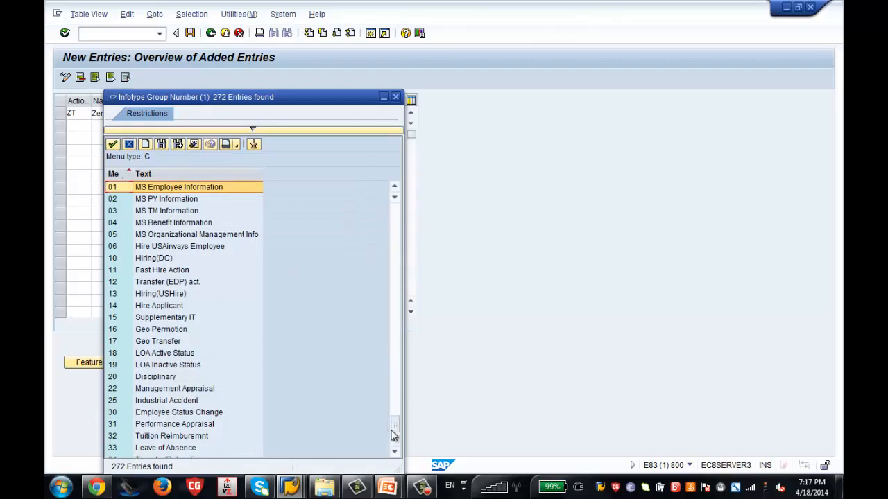
drag(394, 436, 394, 438)
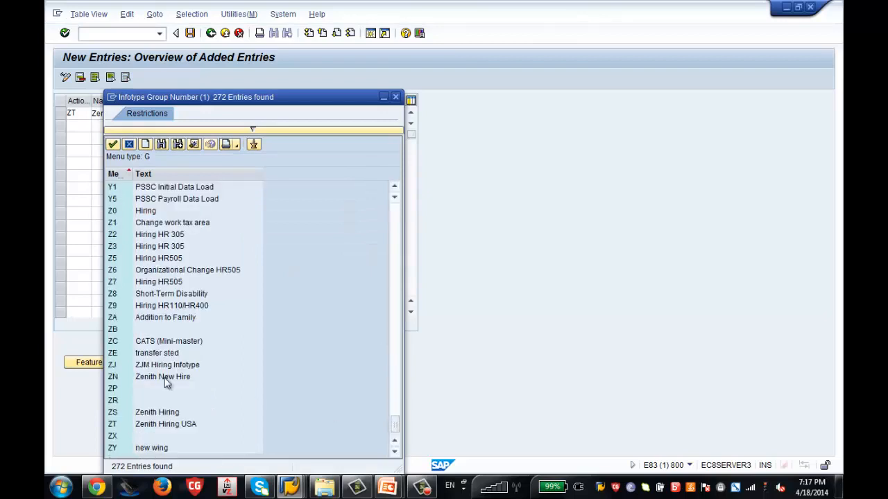
click(152, 428)
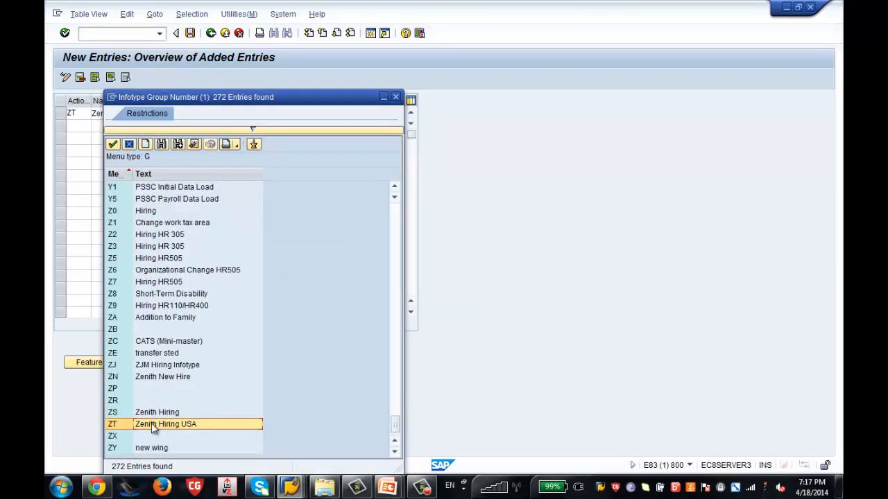
double_click(153, 428)
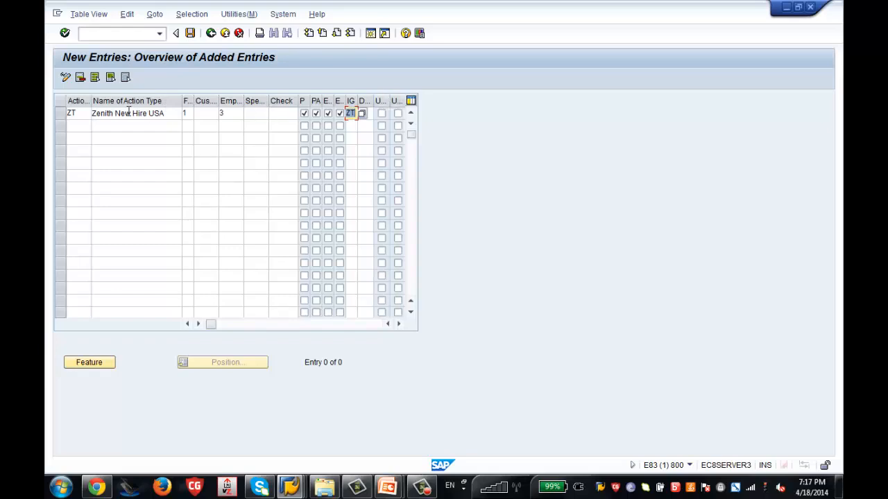
Tick both U indicators for ZT and accept the entry.
click(383, 115)
click(397, 118)
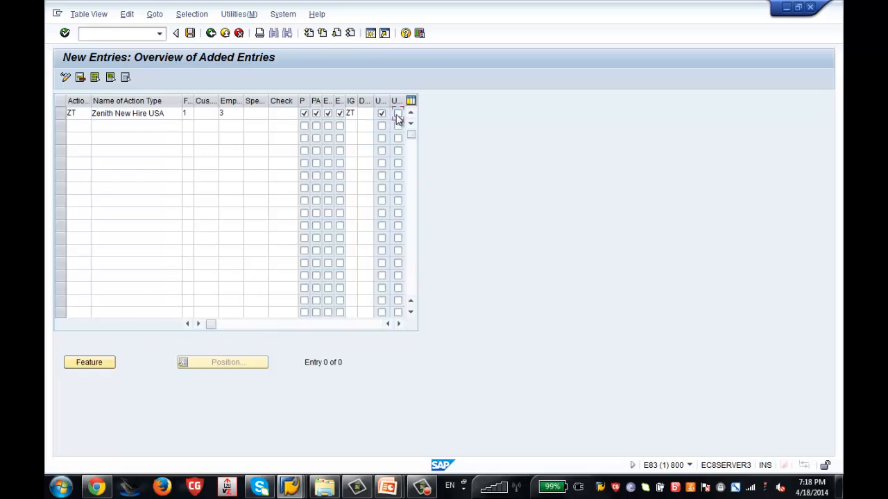
click(398, 116)
key(Return)
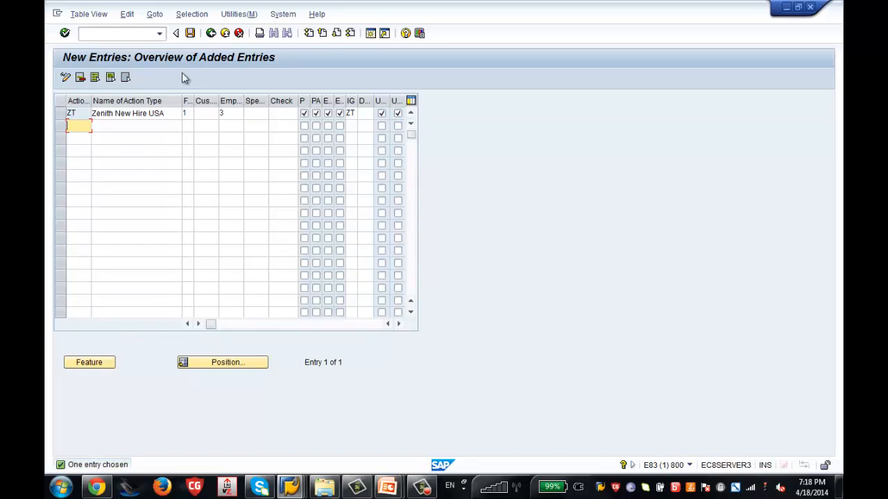
Save action type ZT under the Customizing request and return to the 243-entry overview.
click(196, 36)
click(227, 207)
click(191, 34)
click(209, 33)
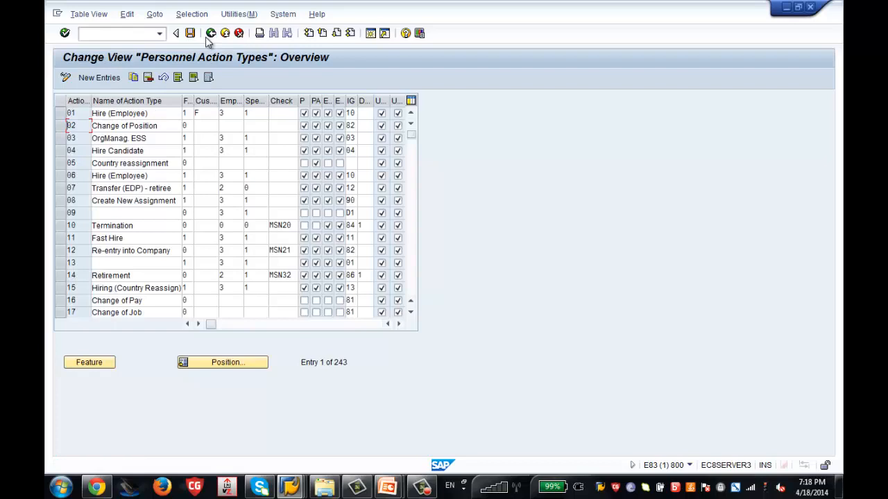
Return to Display IMG, dismiss the Choose Activity dialog, and review Personnel Actions.
click(211, 34)
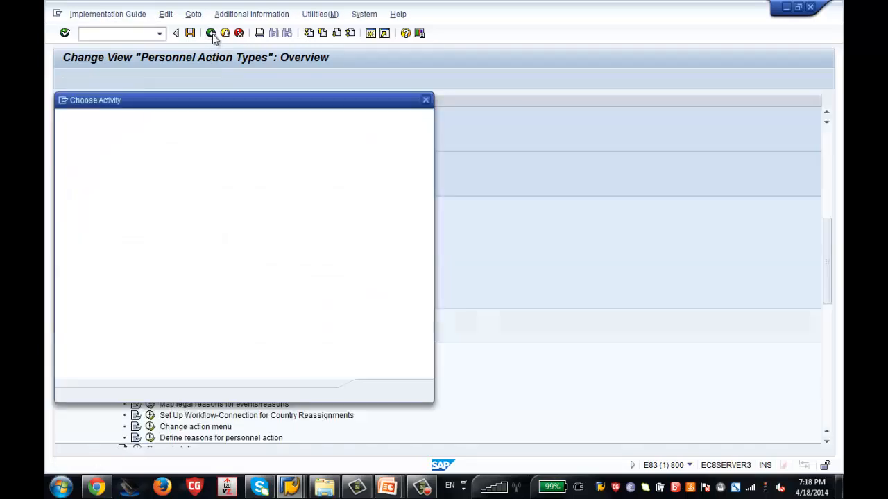
click(425, 100)
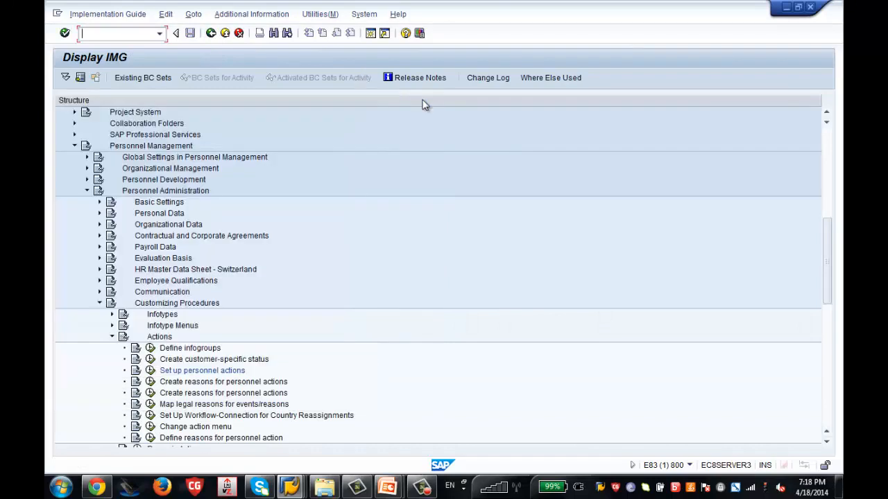
click(290, 487)
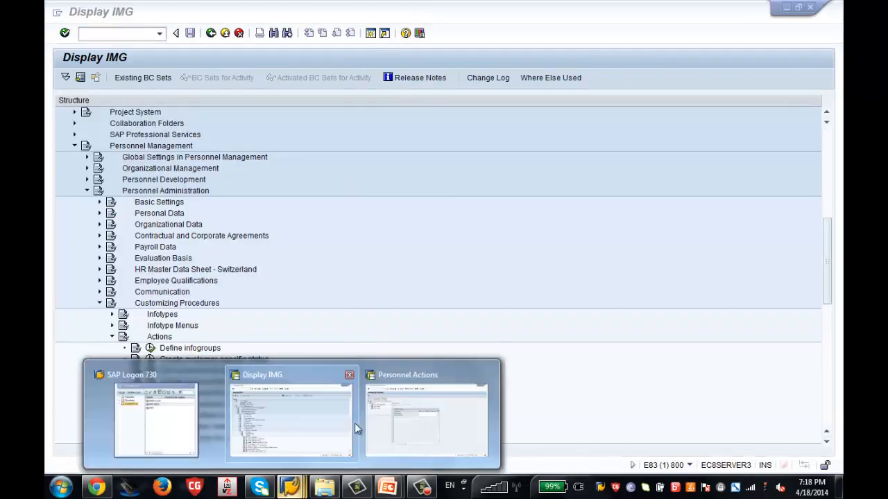
click(399, 422)
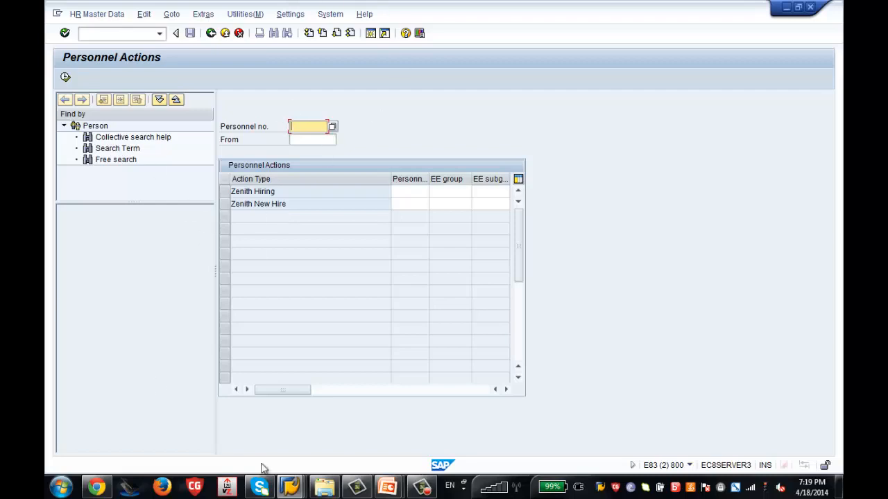
mouse_move(290, 487)
click(285, 436)
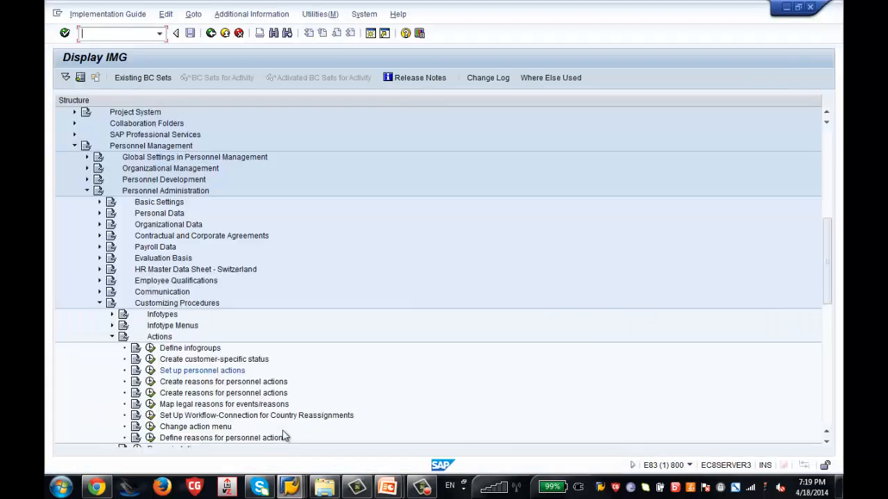
Inspect menu 01 Actions in User Group Dependency on Menus and Info Groups, then go back.
click(150, 427)
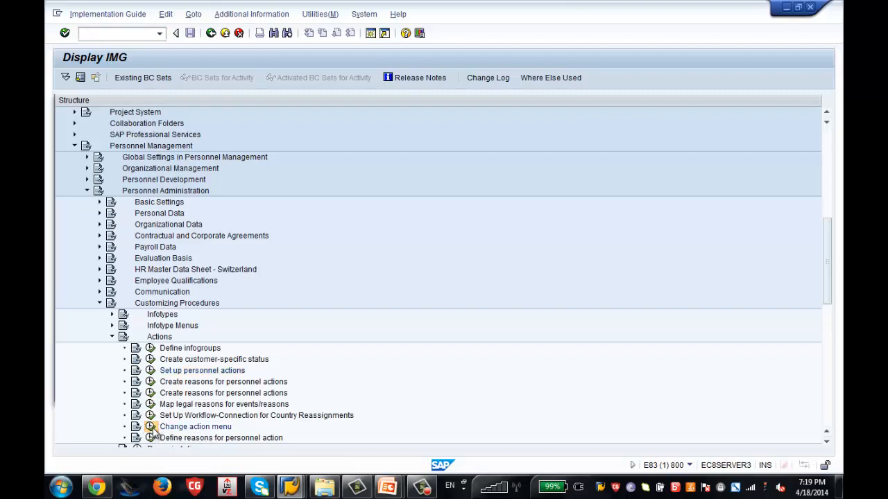
drag(240, 107, 522, 77)
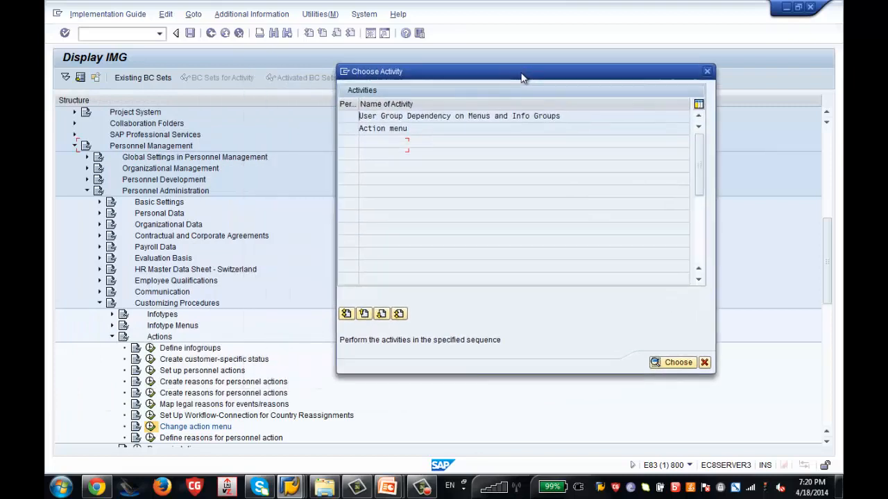
double_click(400, 117)
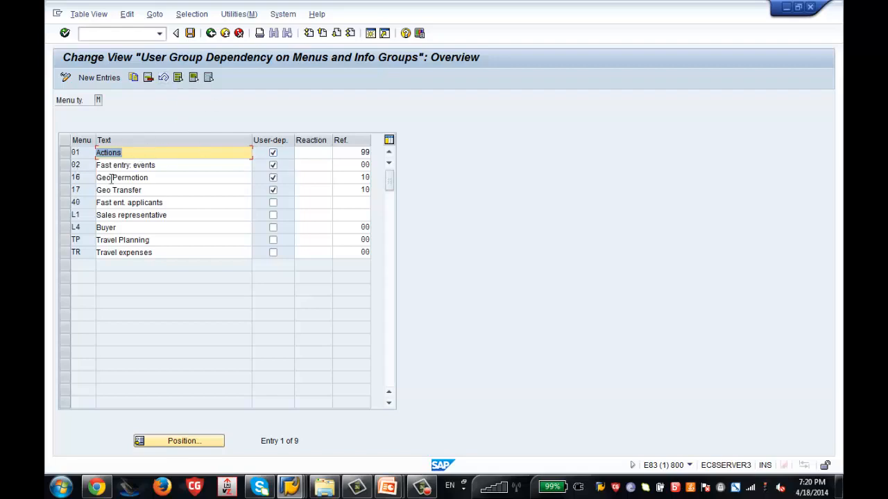
click(67, 153)
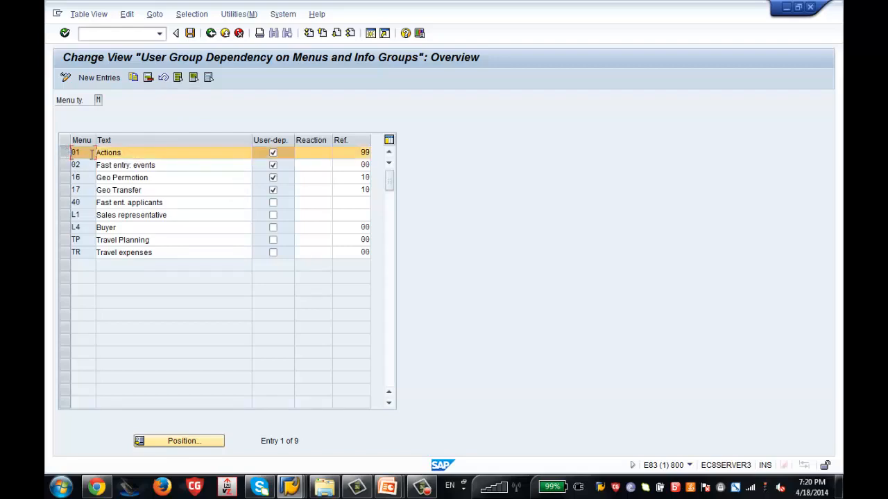
click(158, 151)
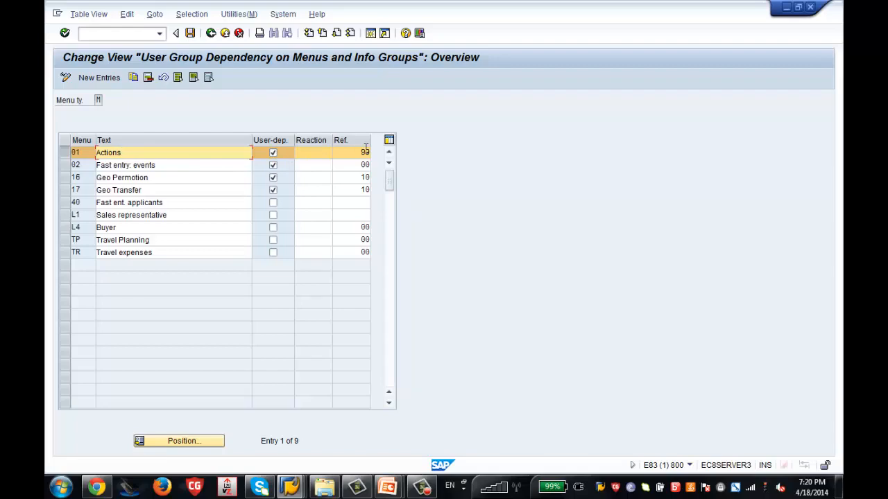
click(212, 34)
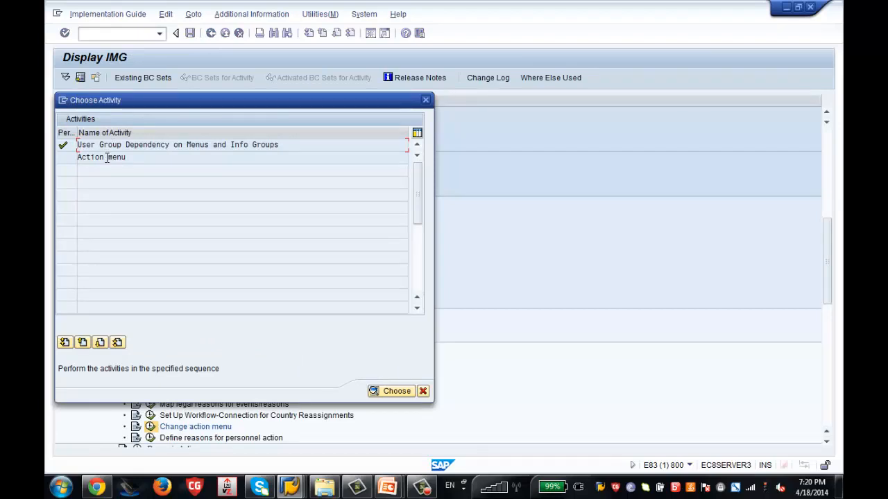
Open the Action menu activity for menu 01 Actions.
click(105, 157)
double_click(106, 158)
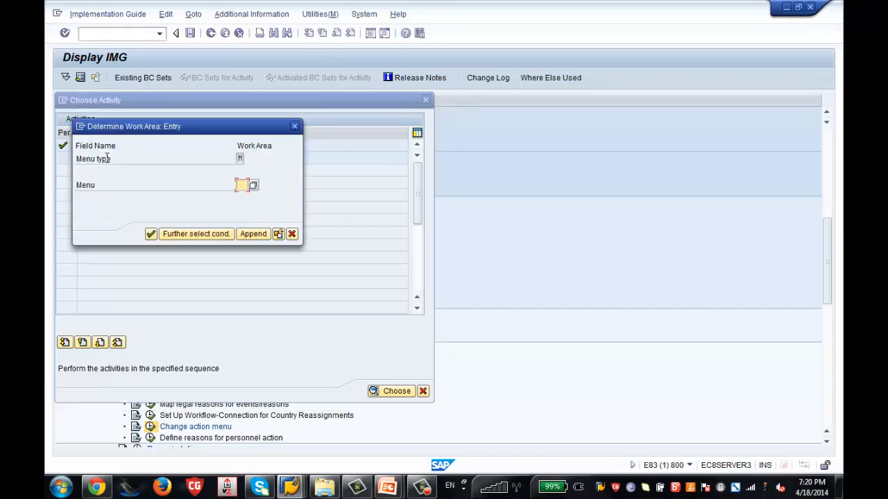
click(253, 186)
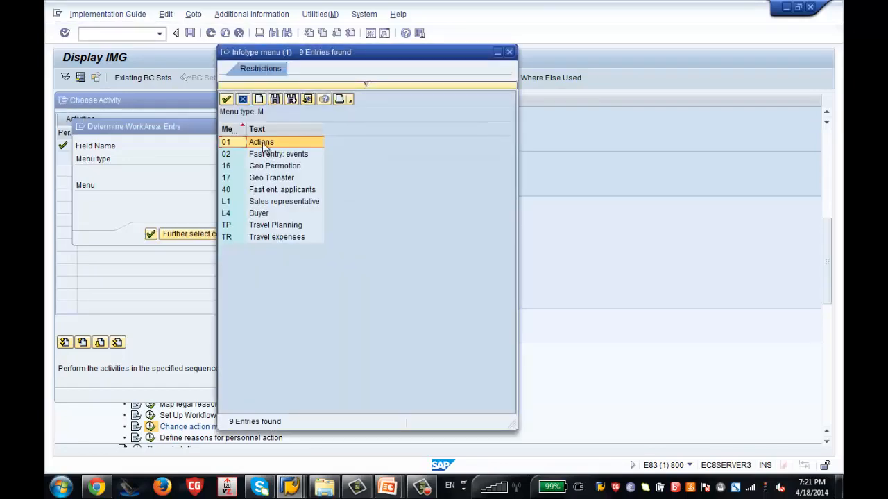
double_click(264, 147)
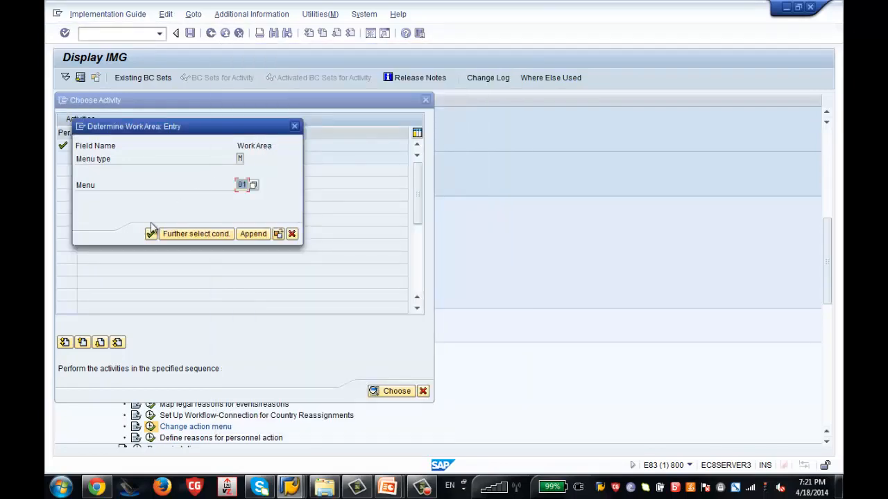
click(151, 234)
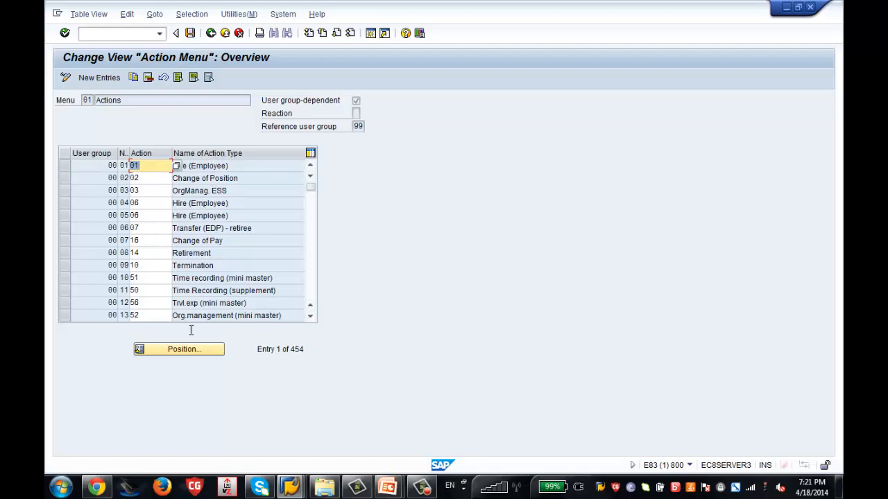
Position the list to user group 86 and select its Zenith Hiring and Zenith New Hire rows.
click(199, 351)
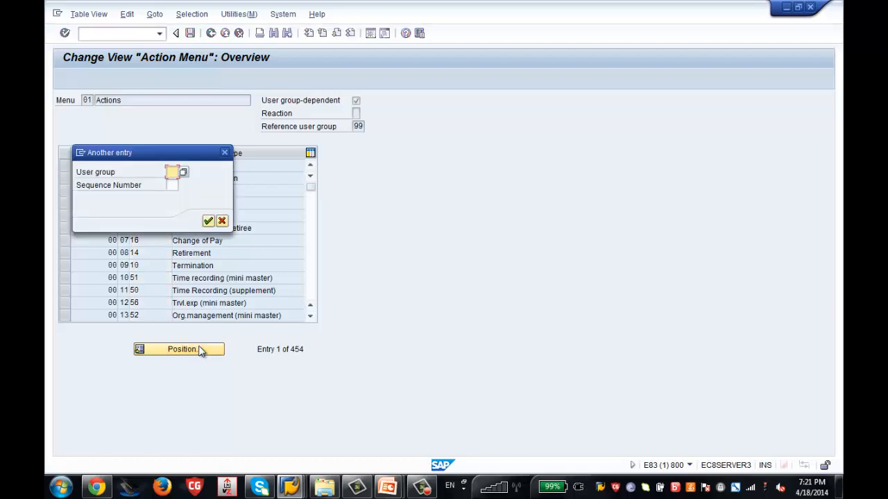
text(86)
key(Return)
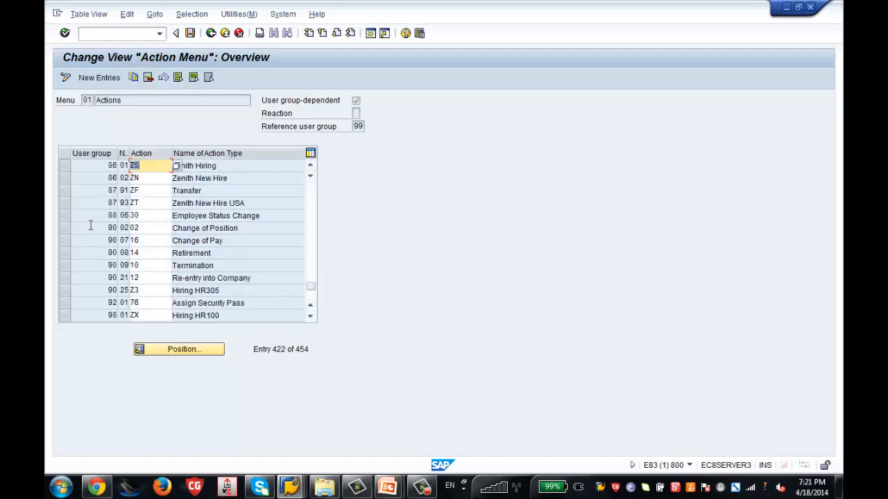
click(65, 169)
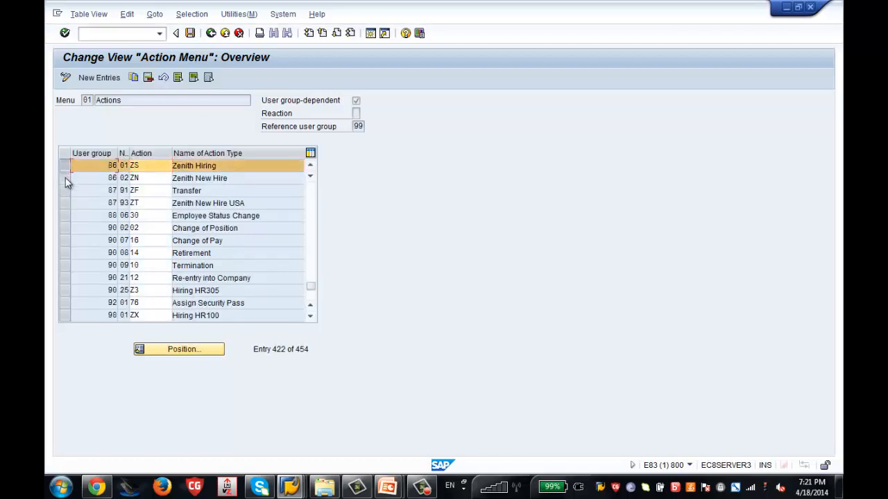
click(66, 178)
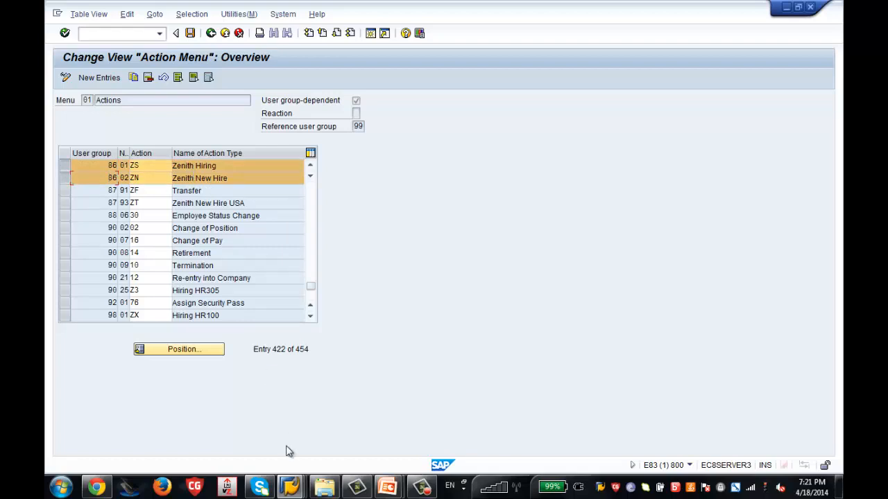
mouse_move(290, 488)
click(408, 447)
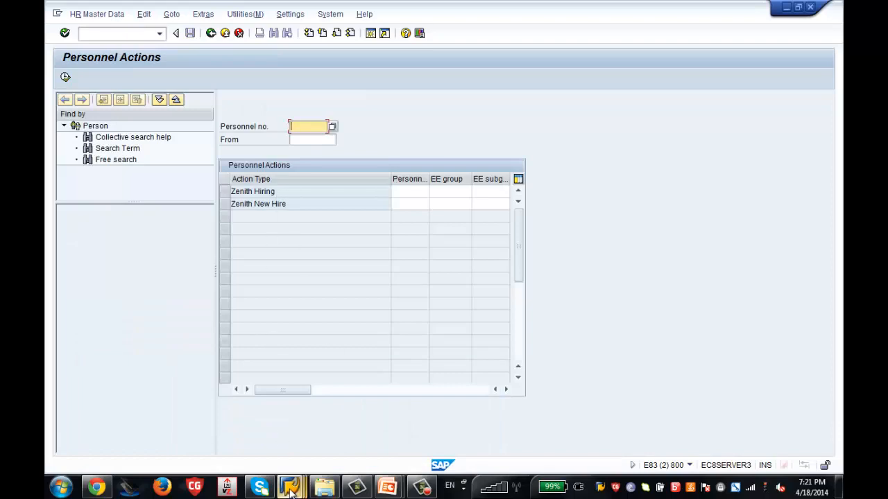
mouse_move(290, 487)
click(270, 432)
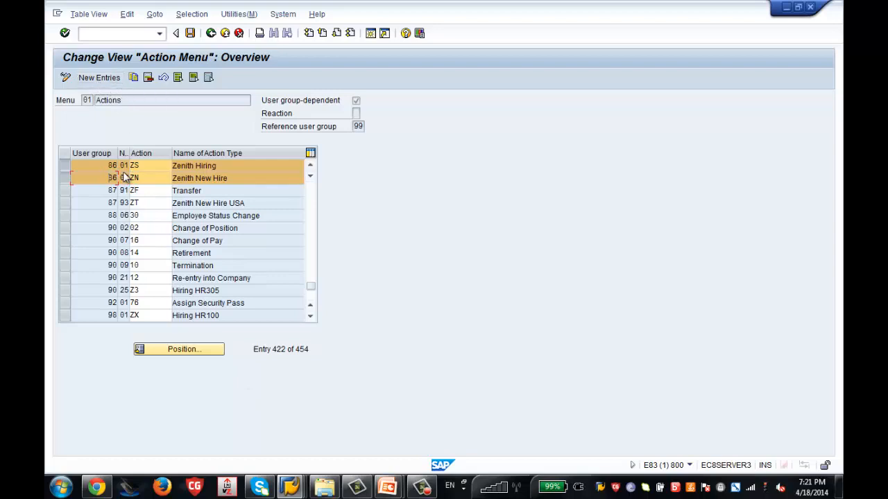
Add action ZT entries for user group 86 at step 03 and user group 99 at step 04.
click(99, 78)
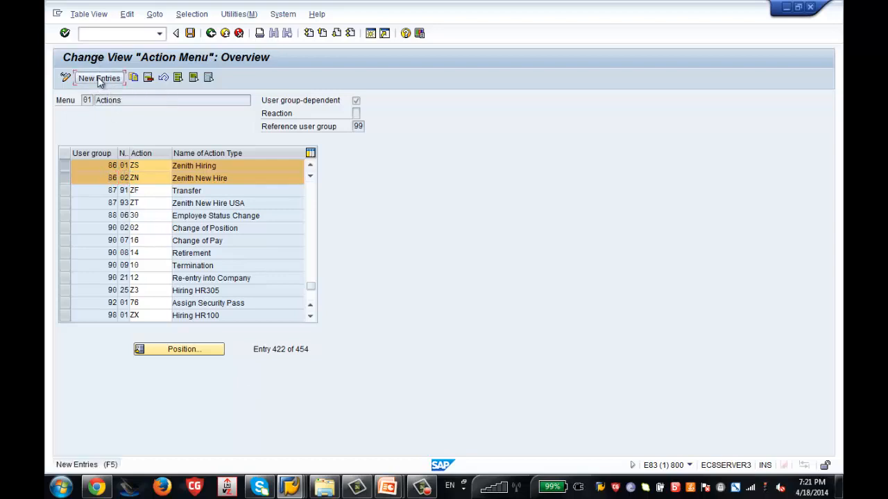
text(86)
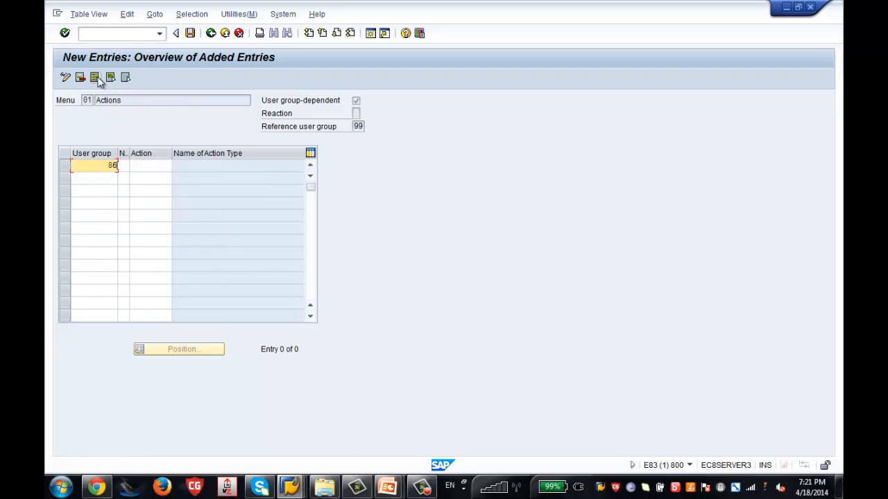
key(Tab)
text(03)
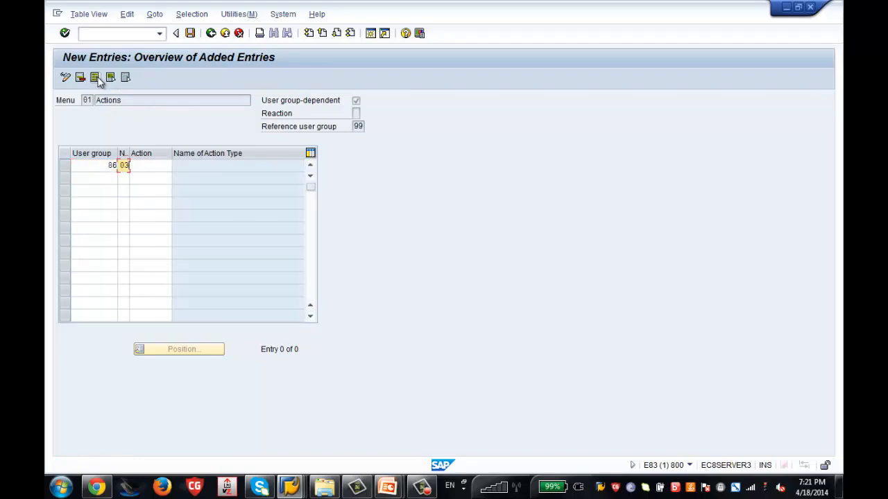
key(Tab)
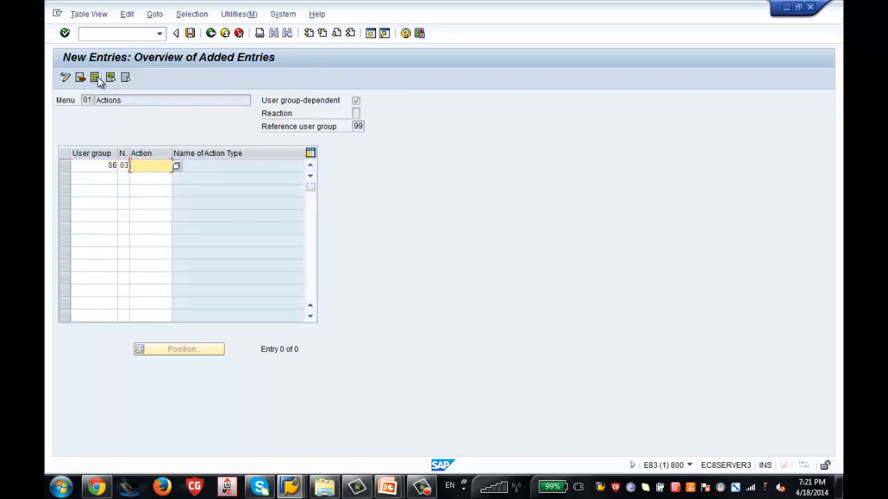
text(ZT)
key(Return)
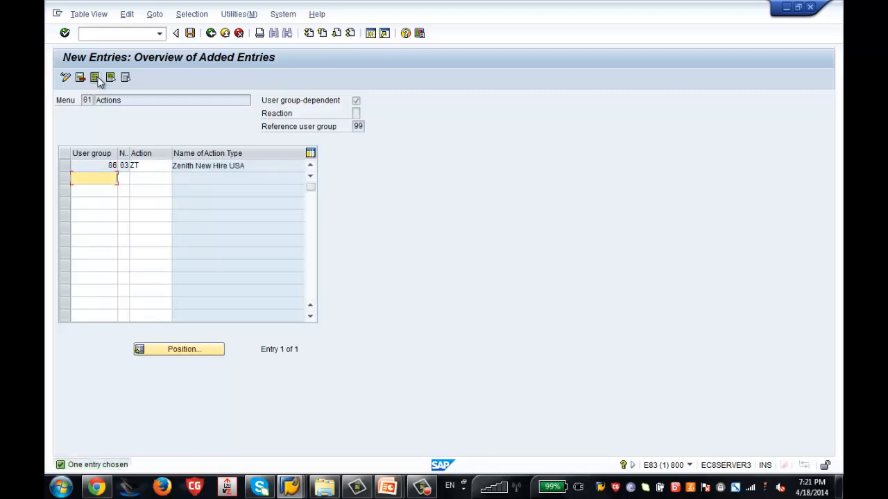
text(99)
key(Tab)
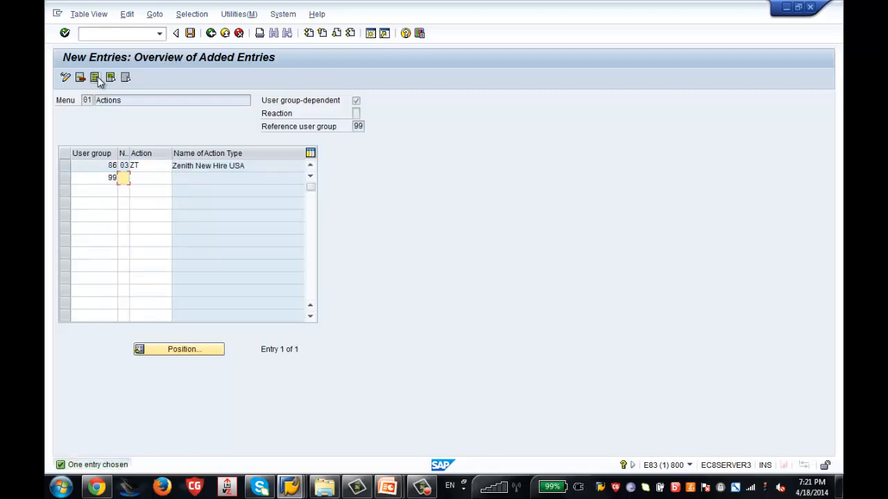
text(04)
key(Tab)
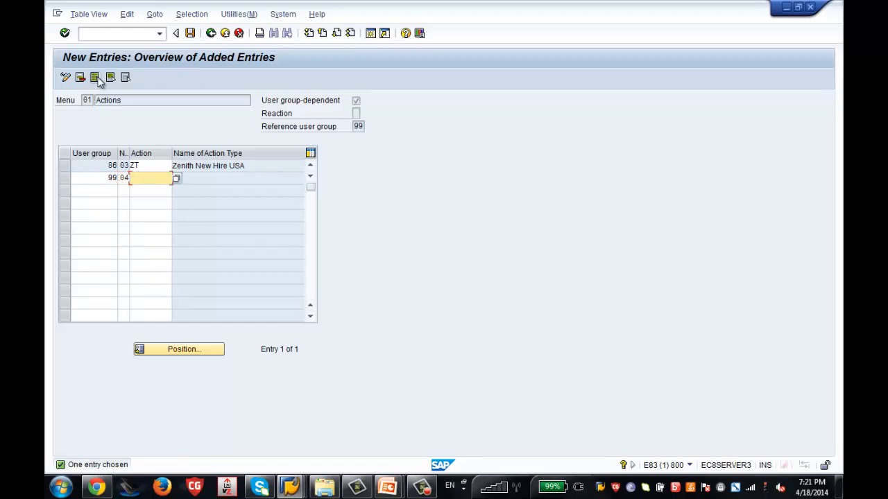
text(ZT)
key(Return)
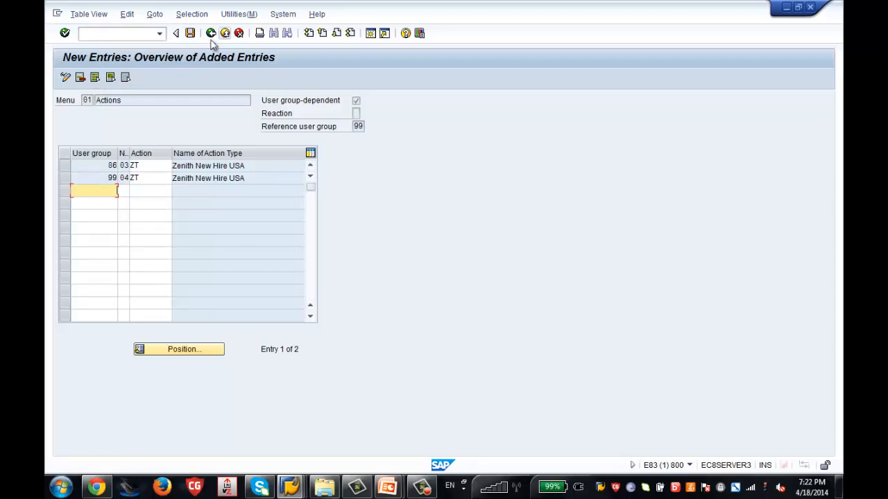
Review the new row's values and restart Personnel Actions from SAP Easy Access.
double_click(111, 165)
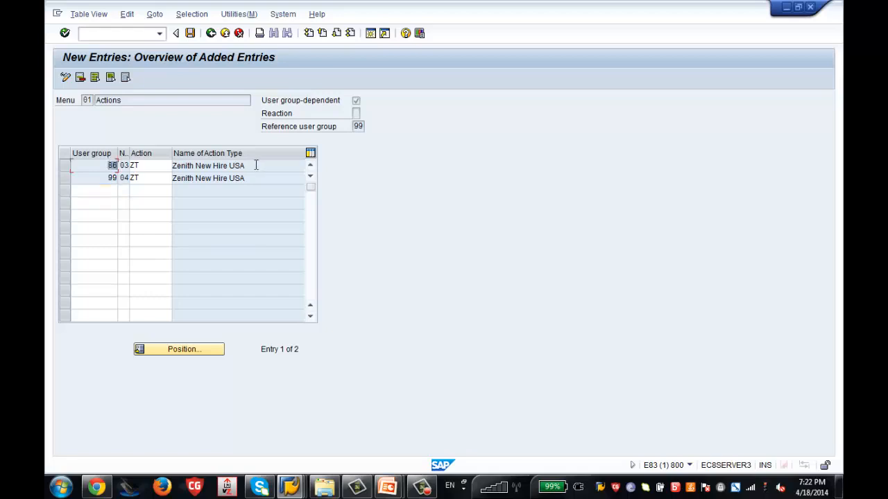
drag(255, 165, 179, 158)
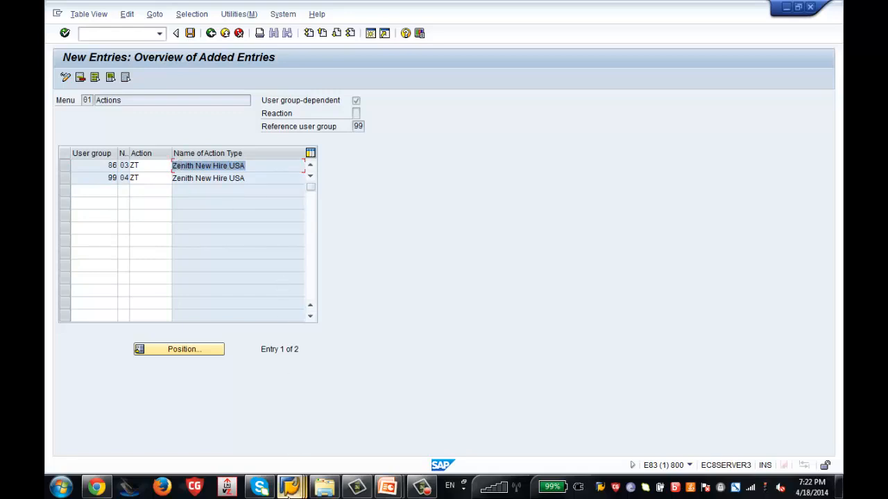
mouse_move(294, 490)
click(386, 453)
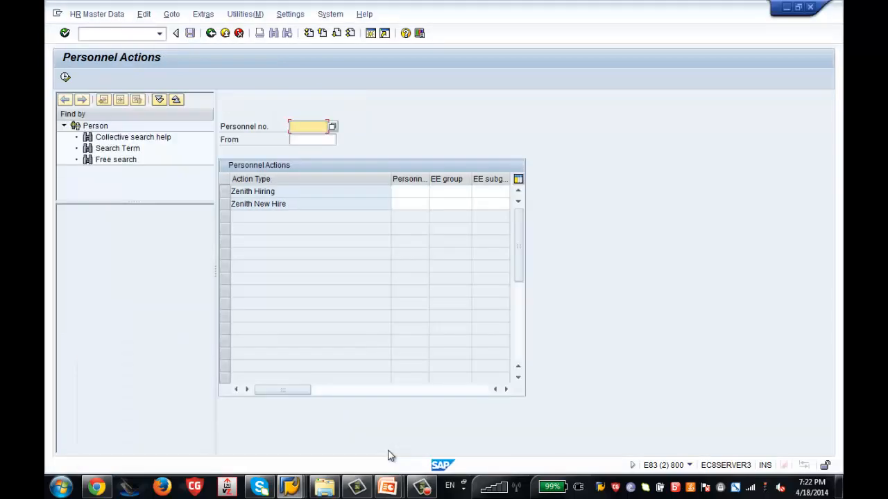
click(211, 33)
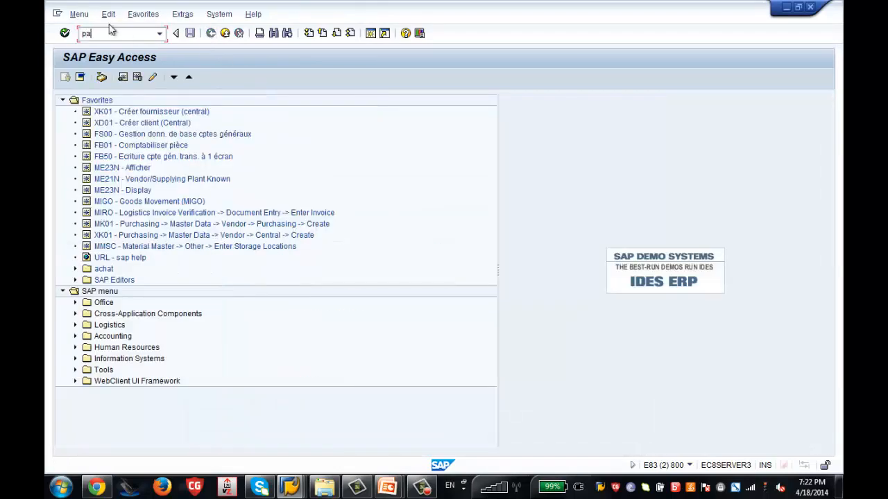
key(Return)
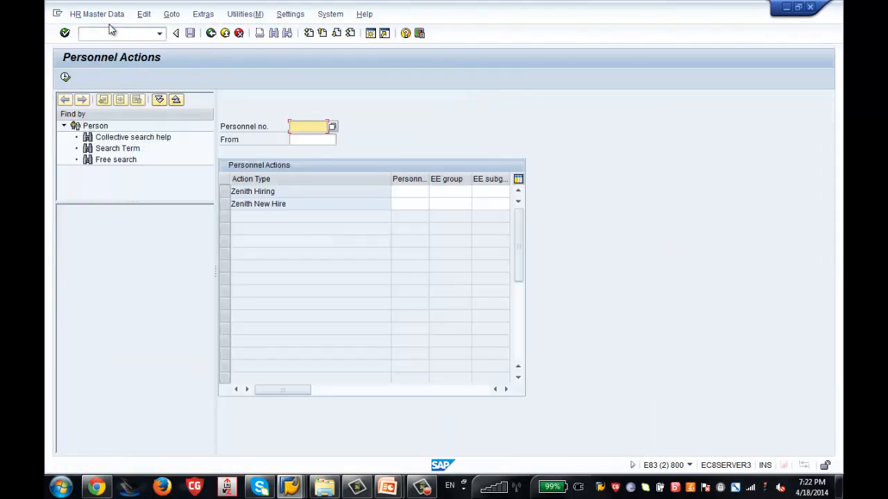
click(211, 34)
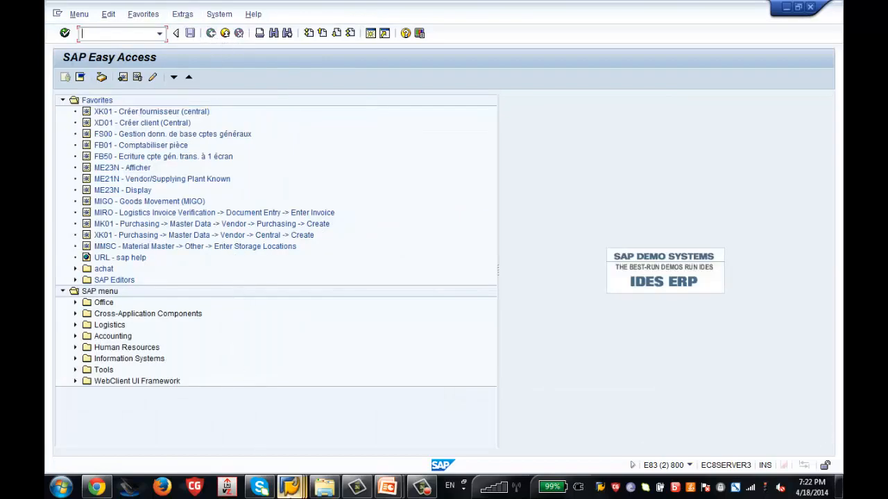
Save the new Actions menu entries under the Customizing request and return to SAP Easy Access.
mouse_move(291, 474)
click(303, 447)
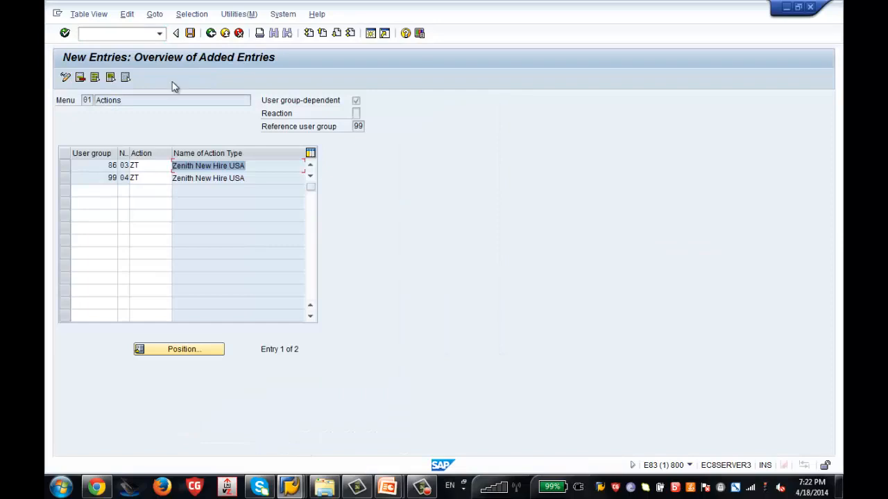
click(190, 35)
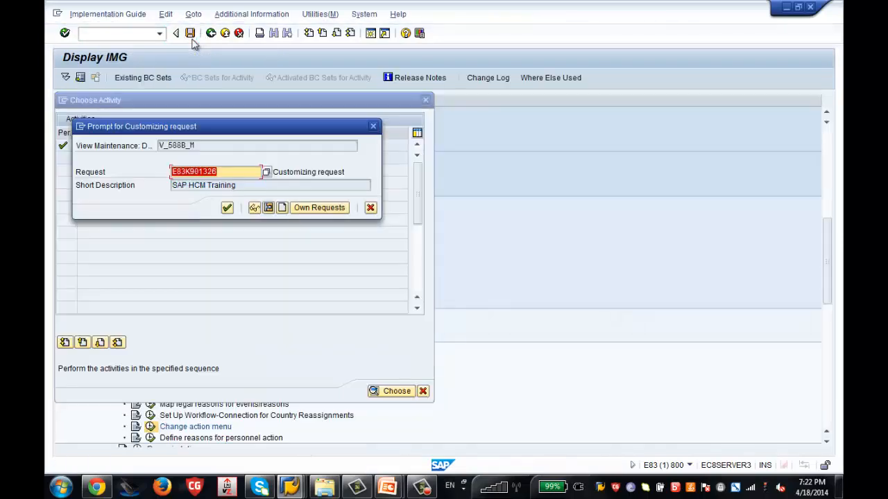
click(226, 207)
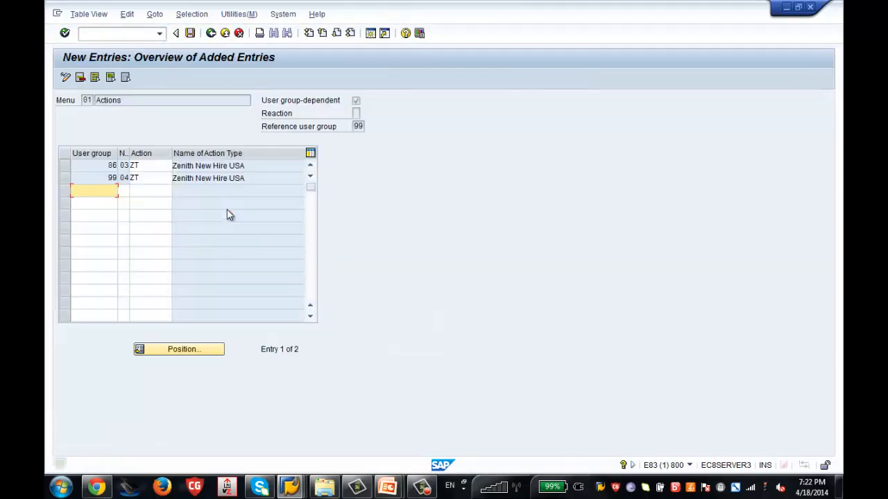
mouse_move(286, 482)
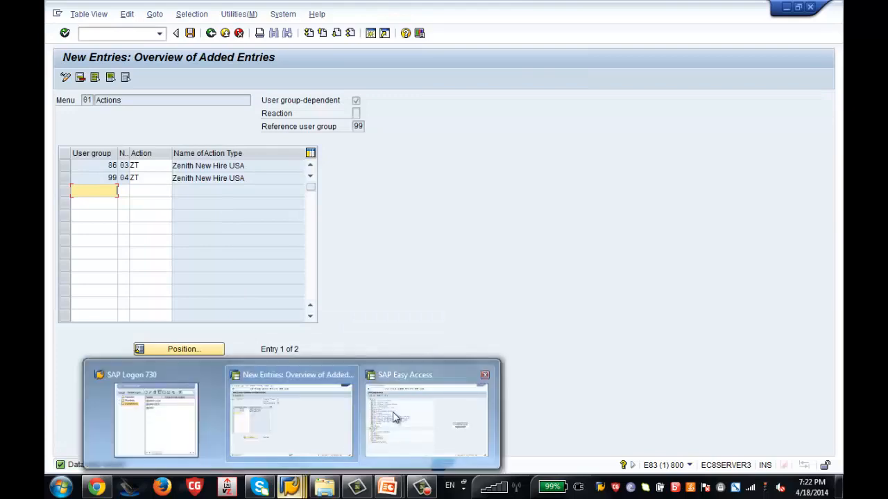
click(398, 417)
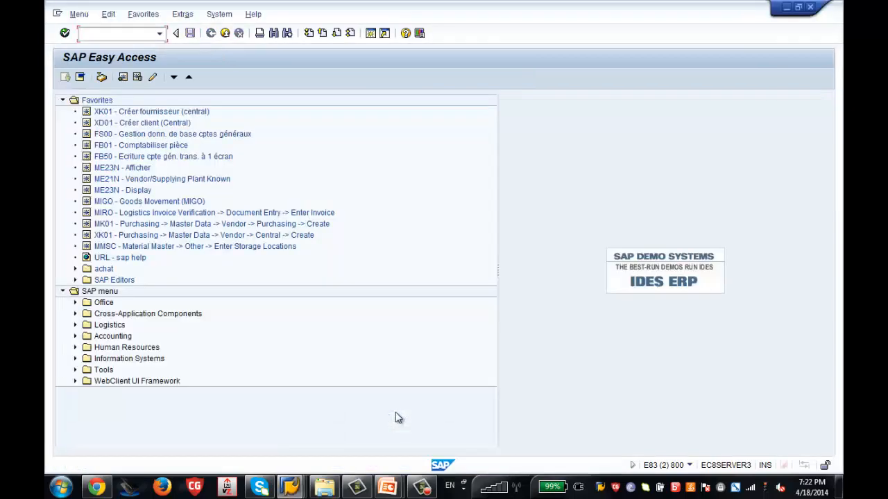
Verify Zenith New Hire USA is listed in PA40, then return to the user group 86 entry.
key(Return)
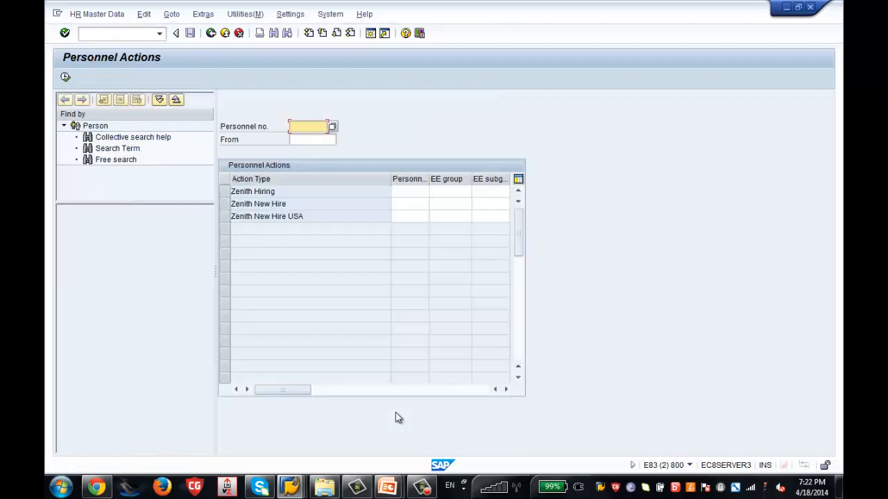
click(224, 219)
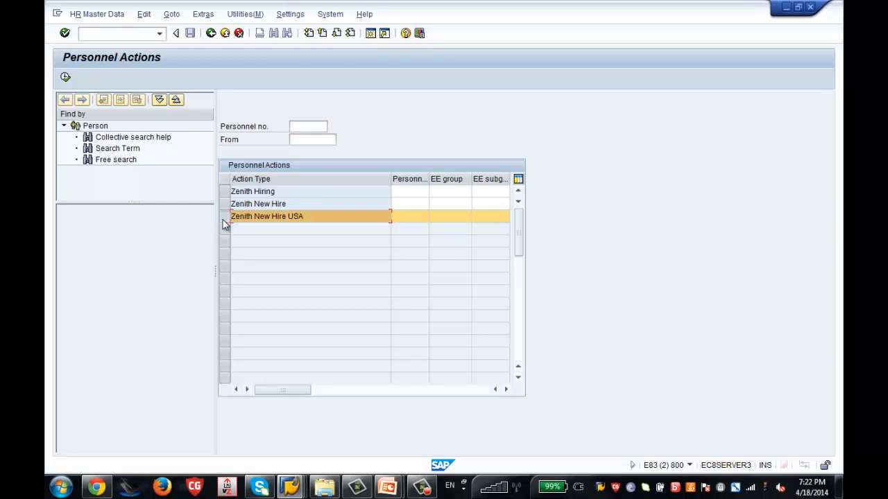
mouse_move(291, 485)
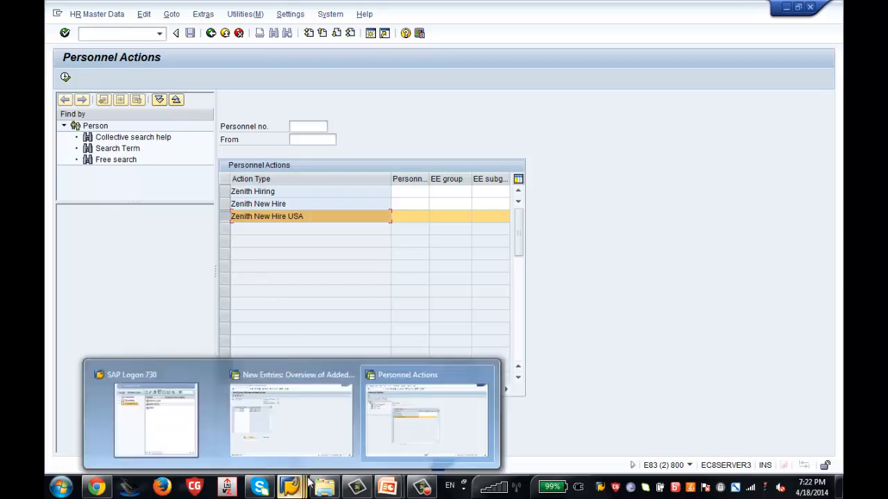
click(309, 443)
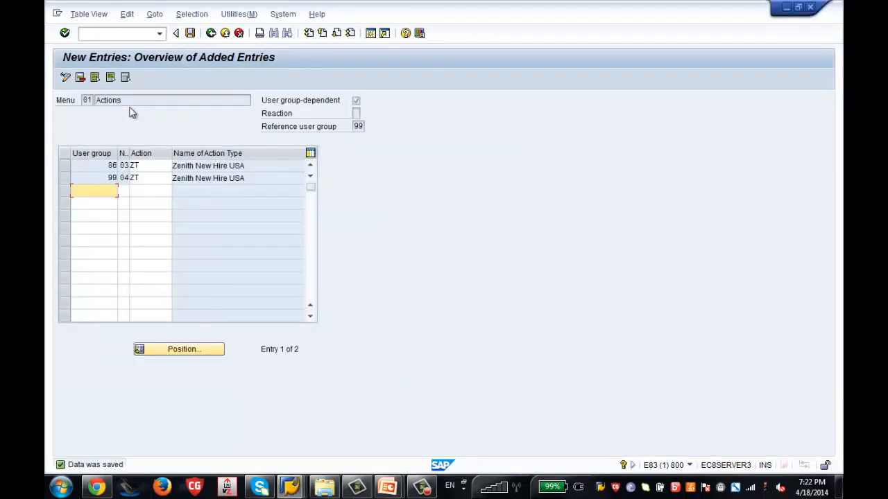
drag(108, 166, 117, 166)
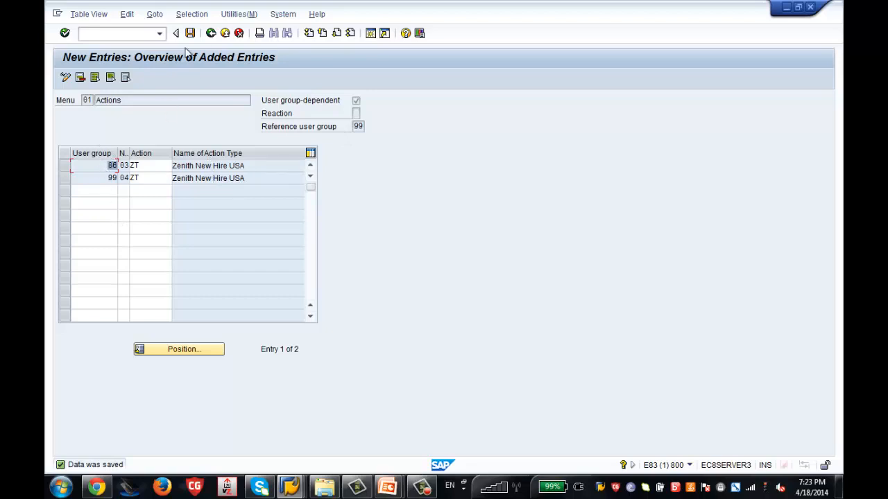
Page through the 456-entry Action Menu overview, then return to Personnel Actions.
click(211, 34)
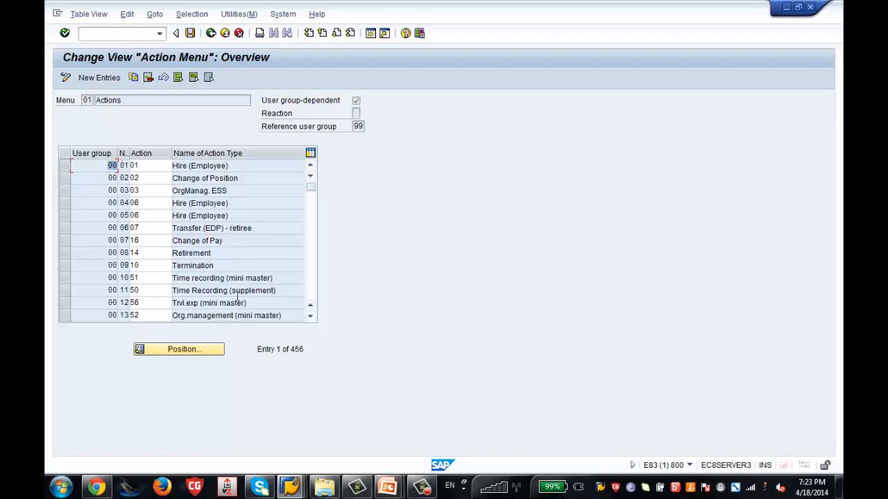
click(311, 281)
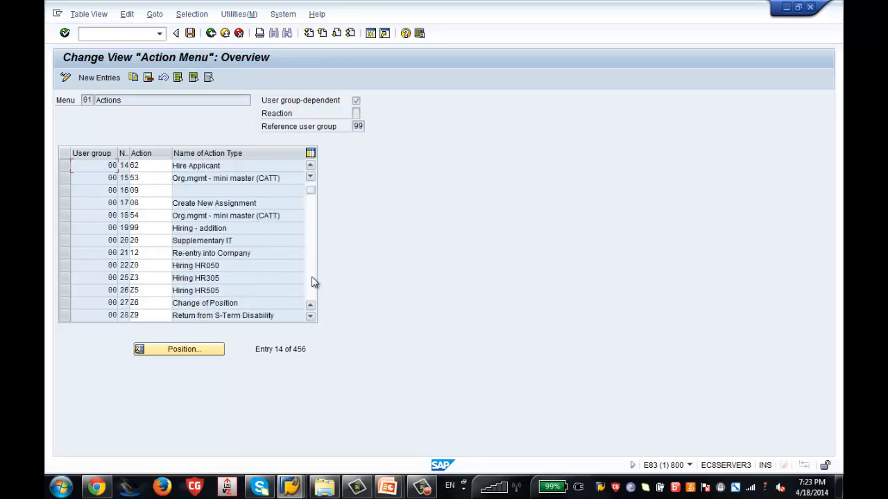
click(313, 282)
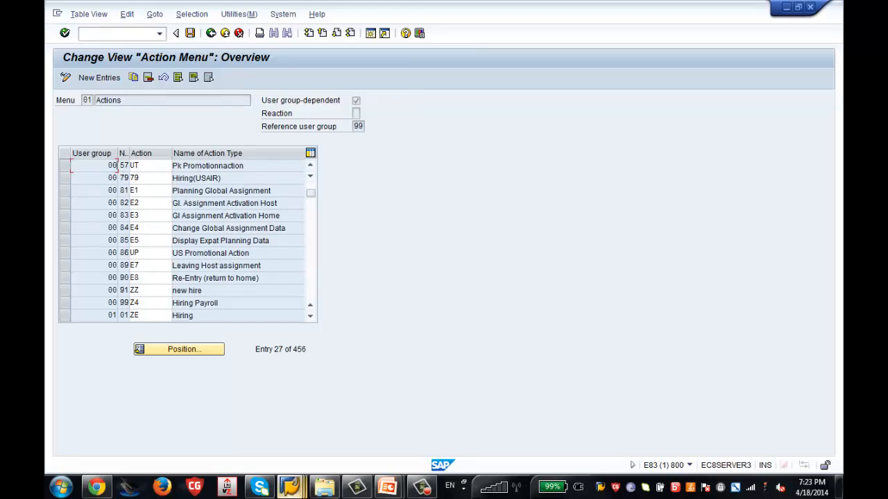
mouse_move(289, 486)
click(416, 435)
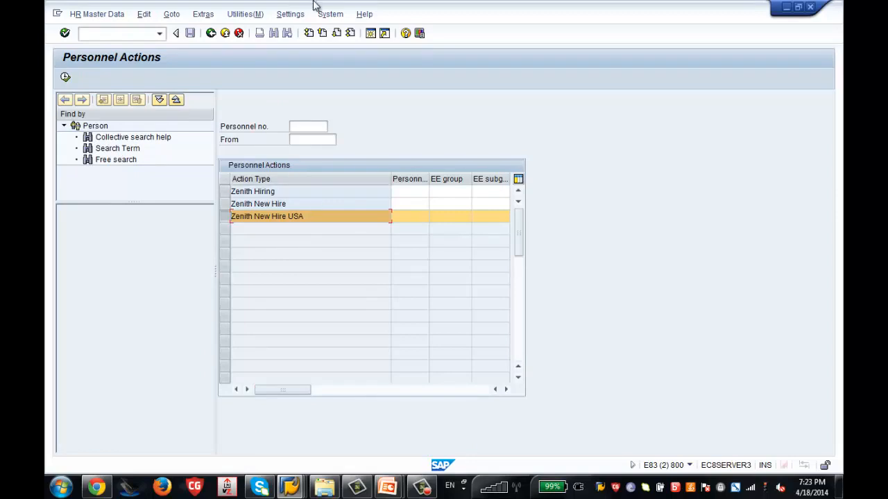
Change the UGR parameter in Own Data from 86 to 00.
click(328, 15)
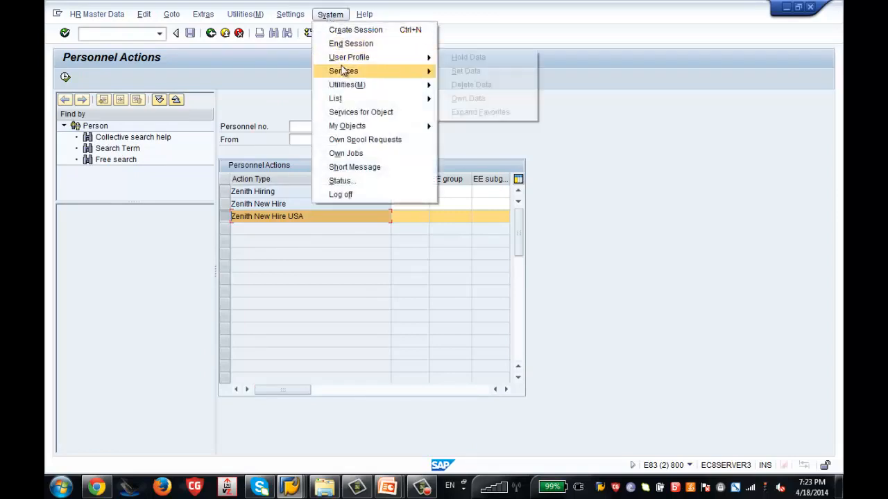
mouse_move(372, 61)
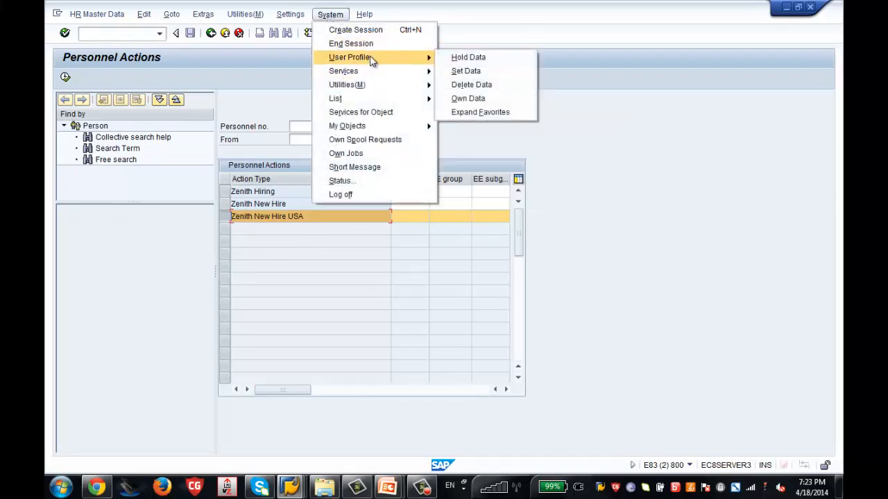
click(449, 100)
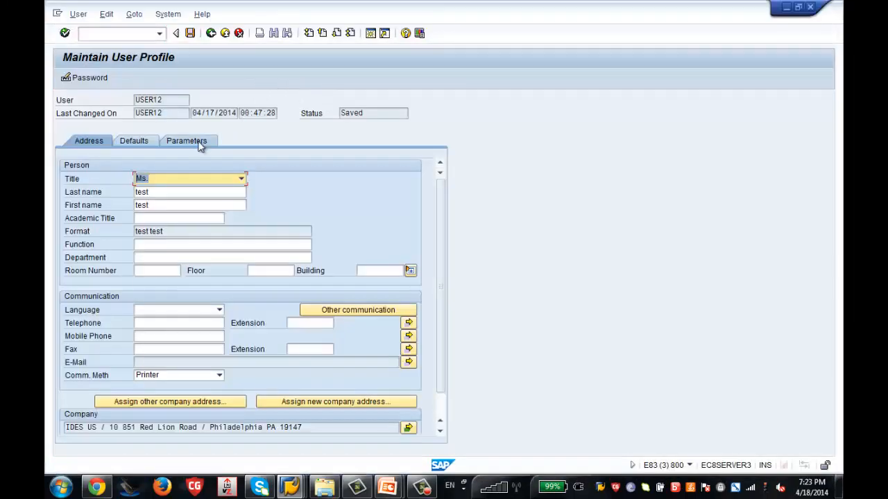
click(199, 143)
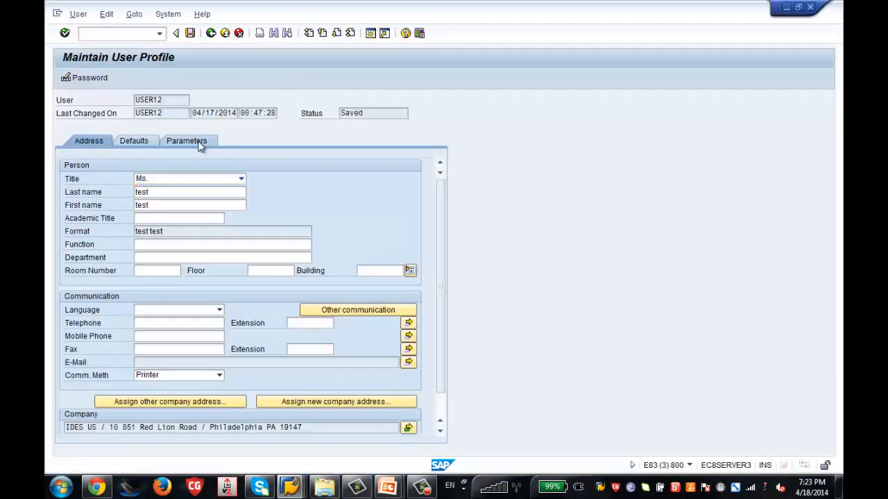
click(191, 233)
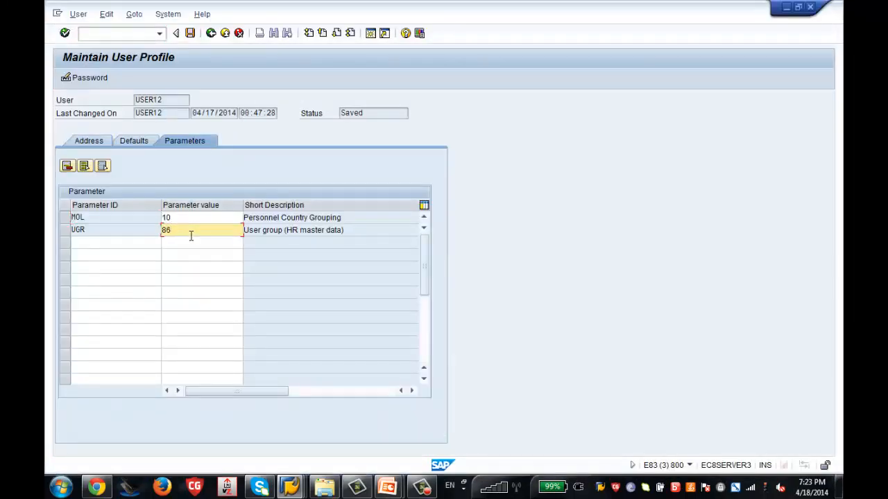
key(BackSpace)
key(BackSpace)
text(0)
key(Return)
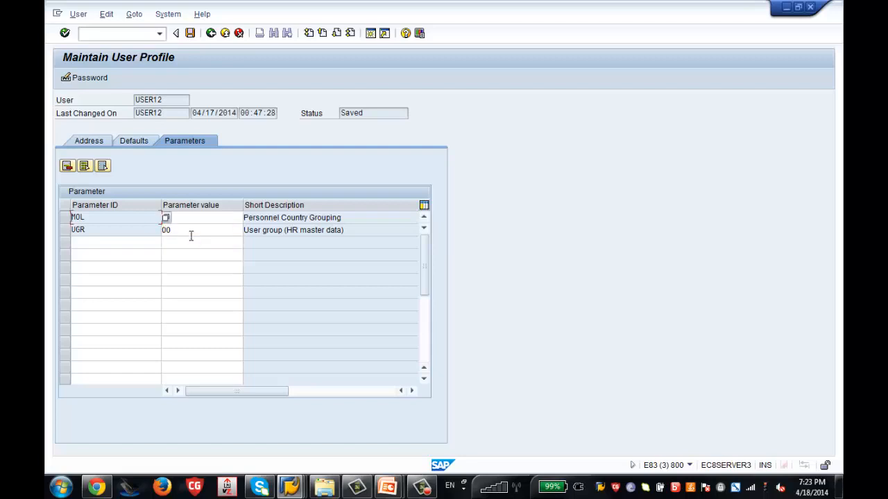
Save the user profile and back out to SAP Easy Access.
click(192, 36)
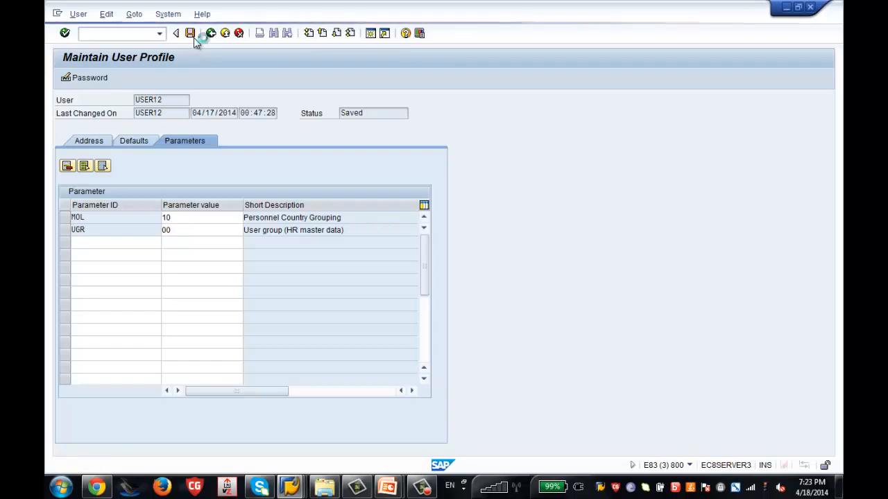
click(211, 34)
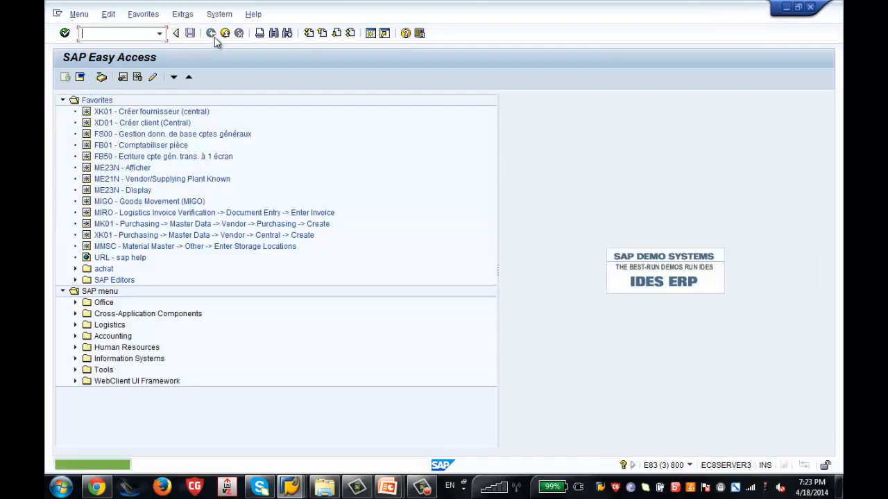
click(226, 33)
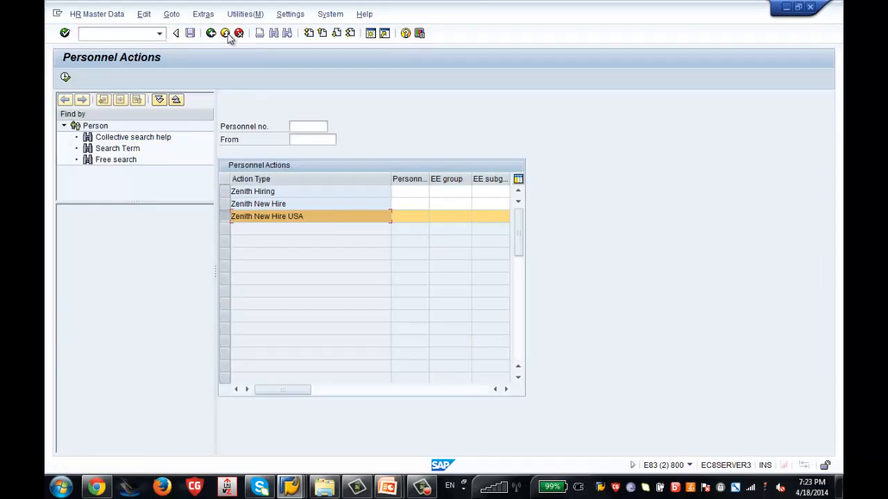
click(210, 33)
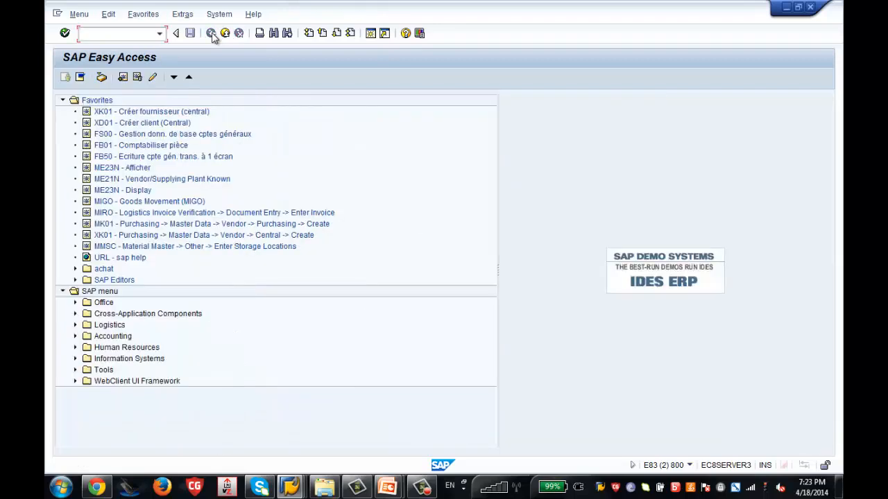
key(Return)
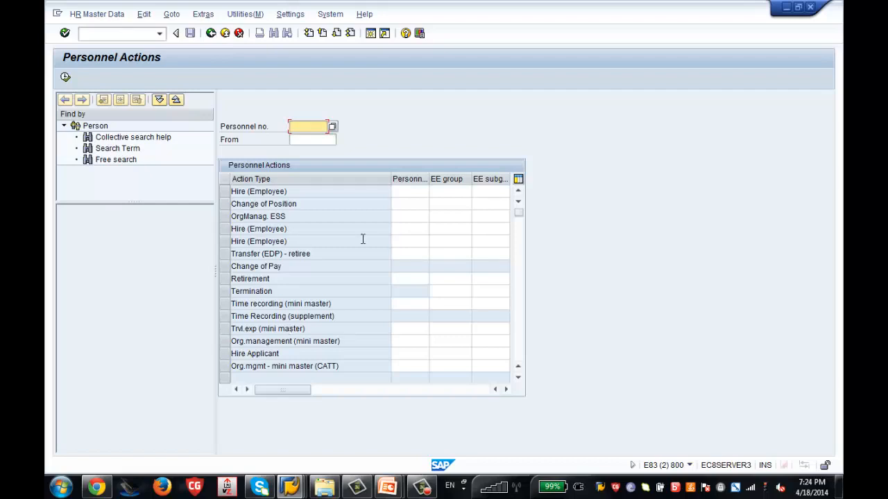
click(330, 15)
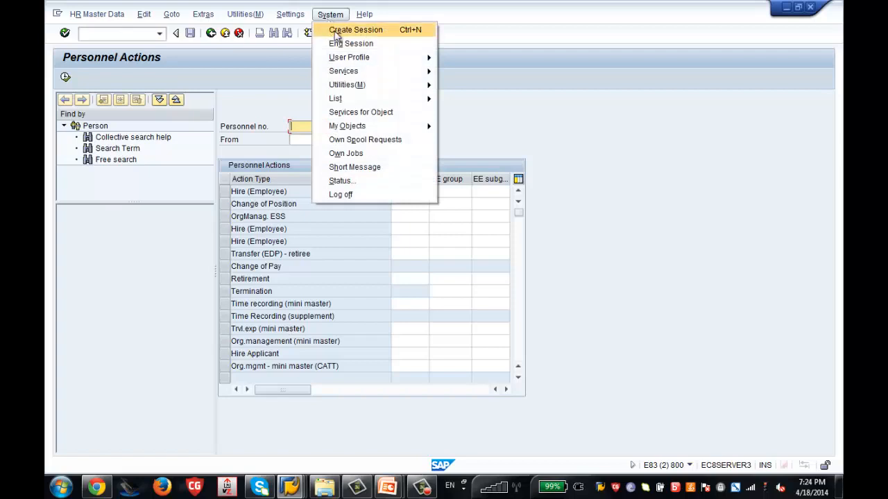
mouse_move(407, 56)
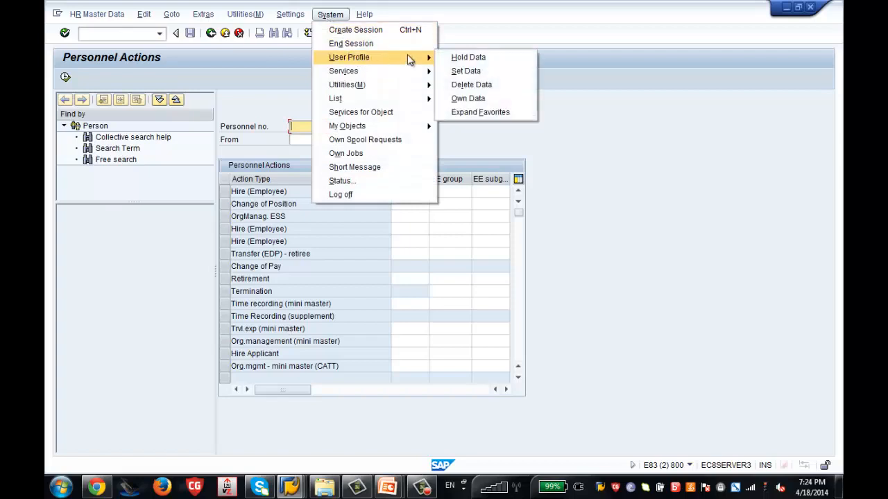
click(468, 100)
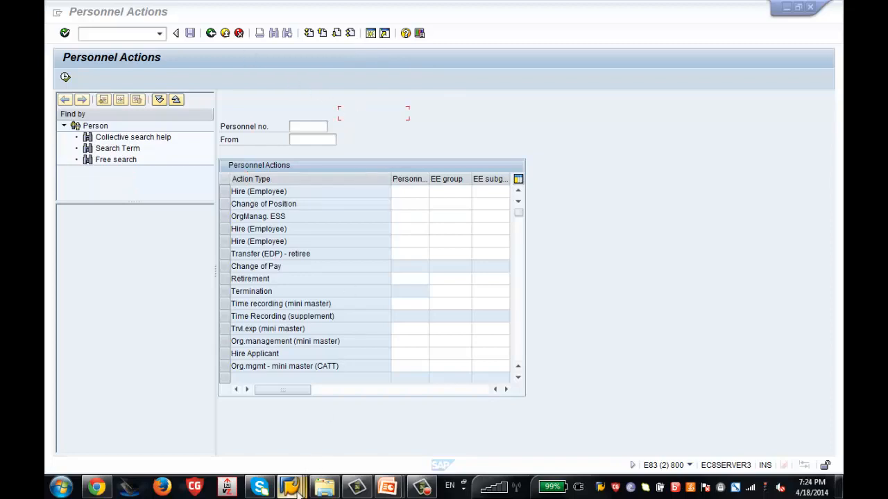
Try System > User Profile > Own Data twice, dismissing the user-lock message each time.
mouse_move(293, 491)
click(280, 454)
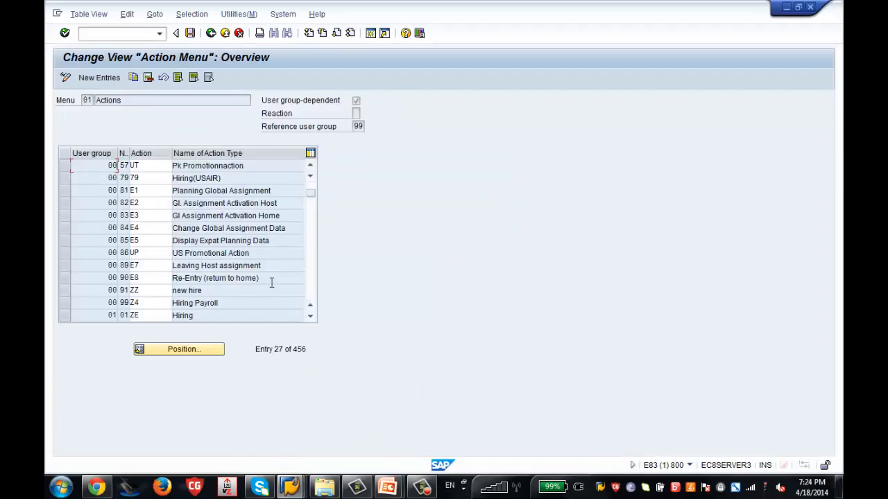
click(283, 15)
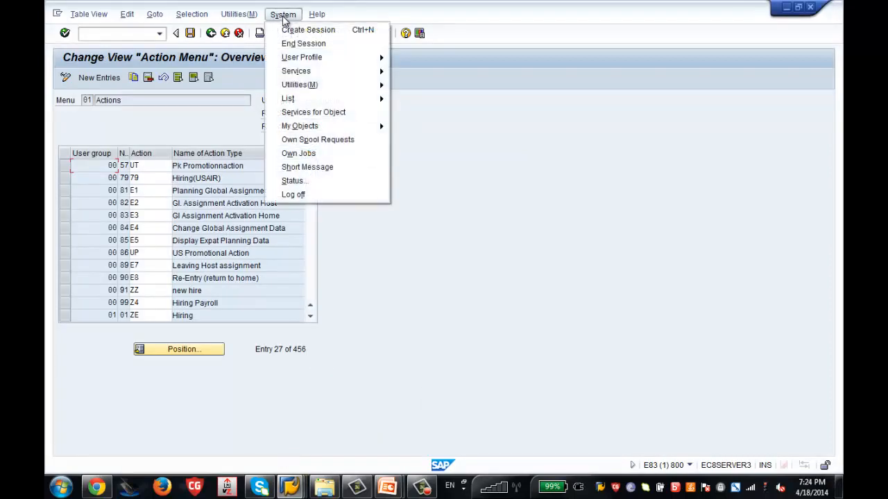
mouse_move(361, 58)
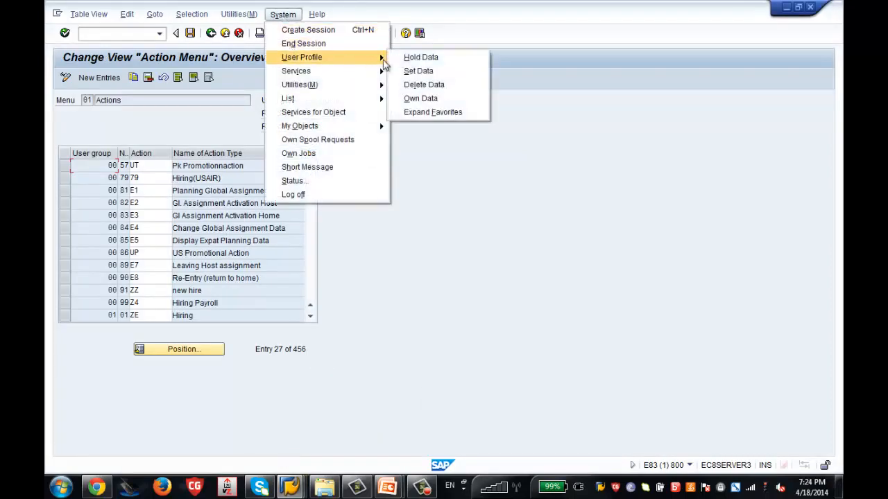
click(413, 99)
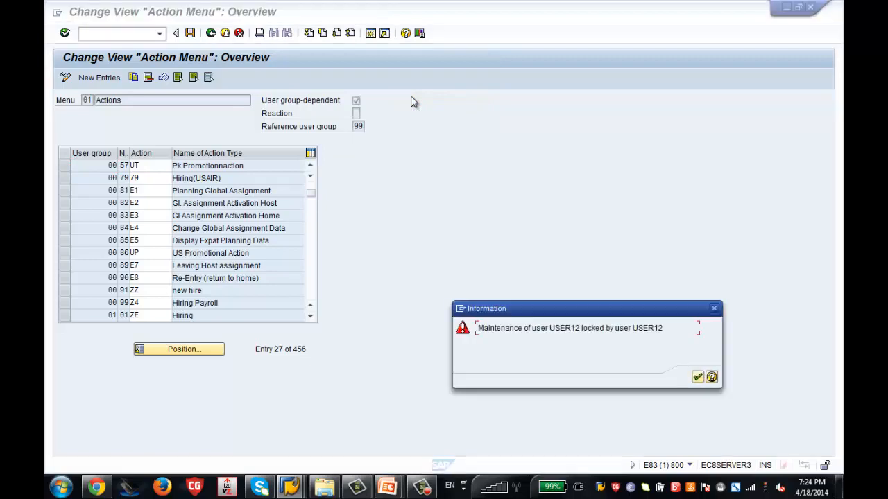
key(Return)
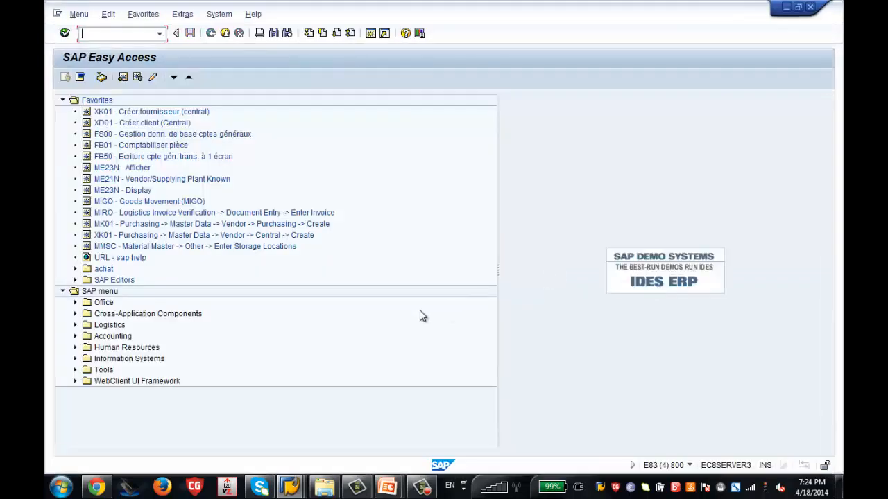
click(219, 14)
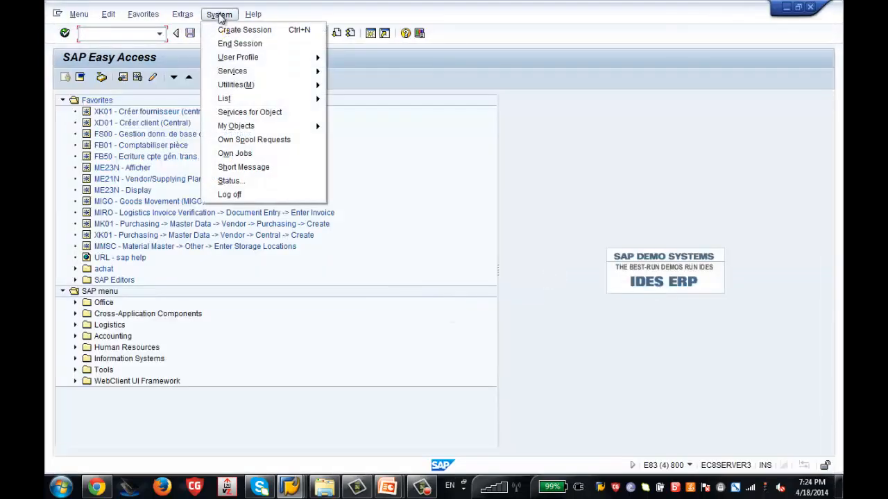
mouse_move(305, 71)
click(350, 98)
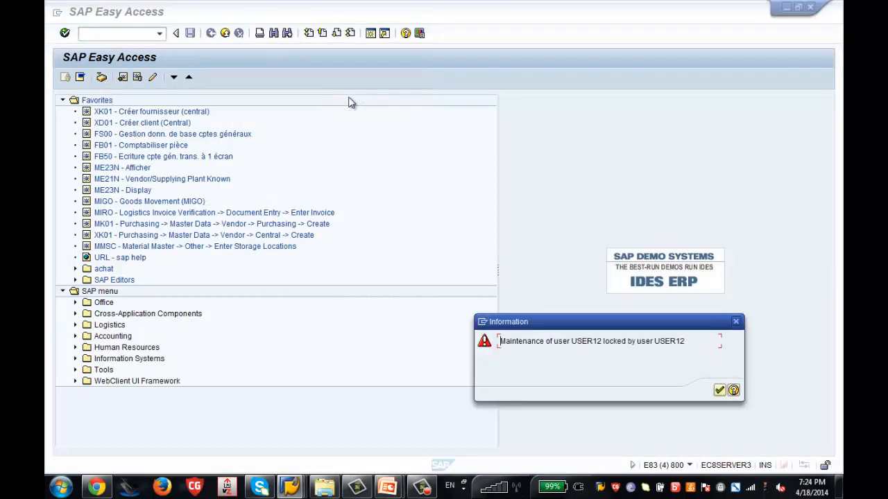
key(Return)
Exit the Easy Access, Action Menu and Personnel Actions sessions, closing the Choose Activity dialog.
click(224, 33)
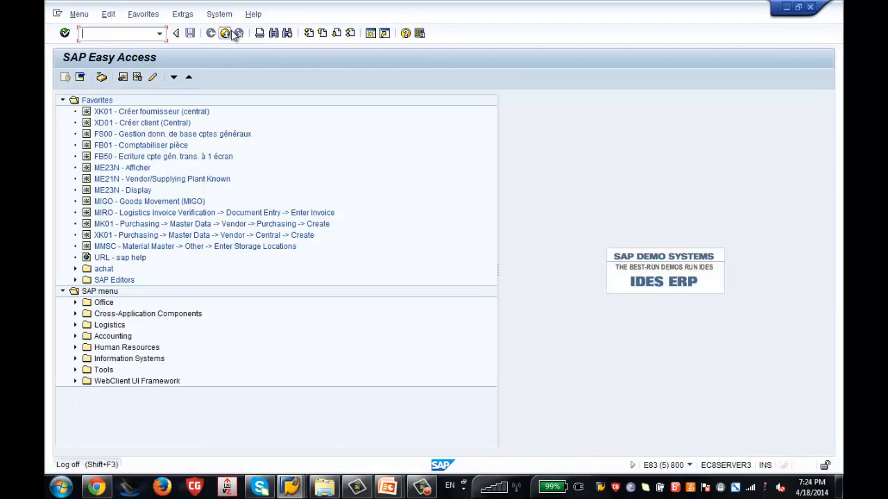
click(225, 33)
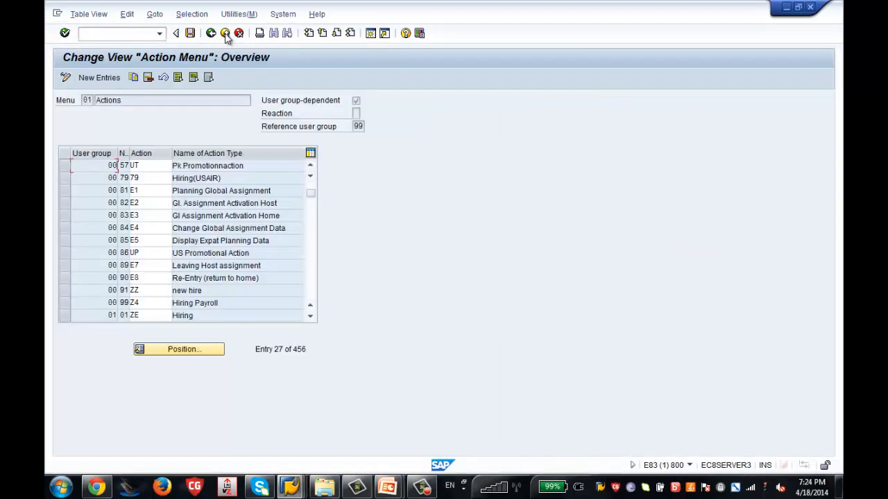
click(225, 33)
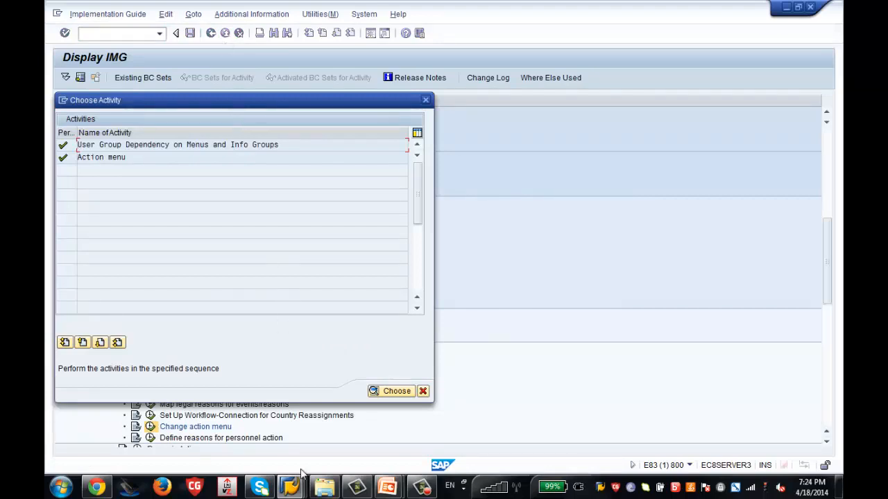
click(291, 486)
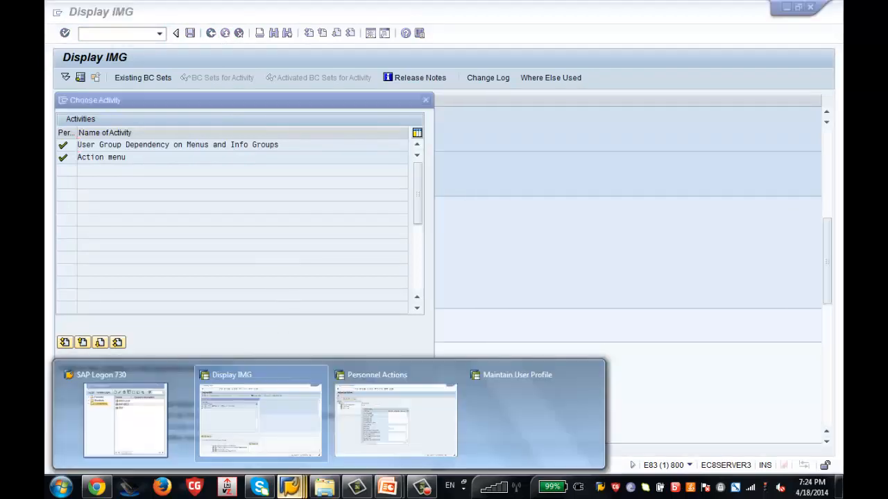
click(307, 435)
click(291, 486)
click(385, 435)
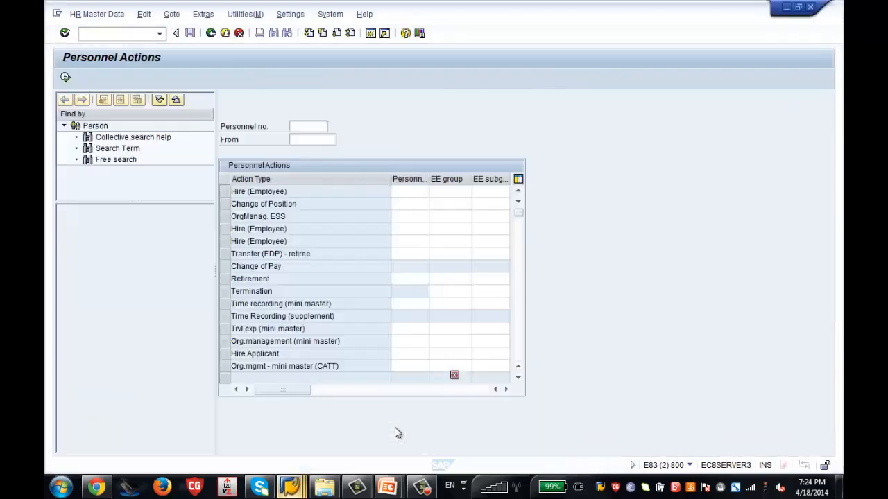
click(226, 34)
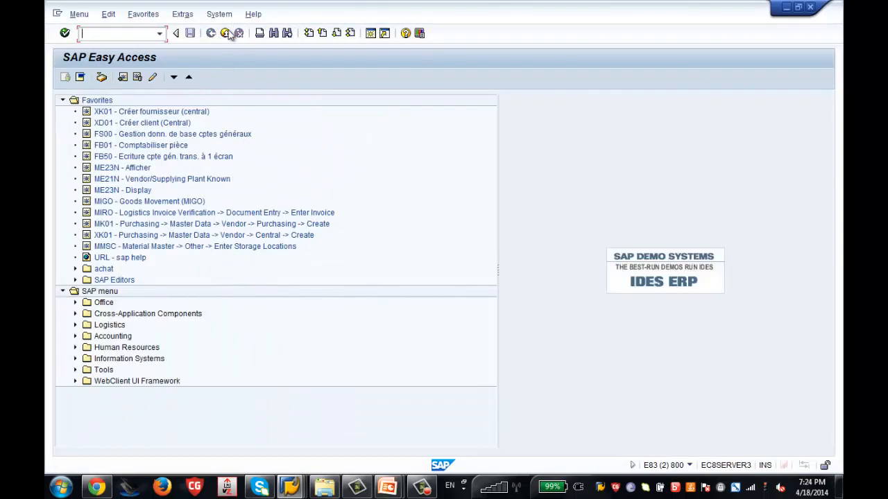
click(227, 34)
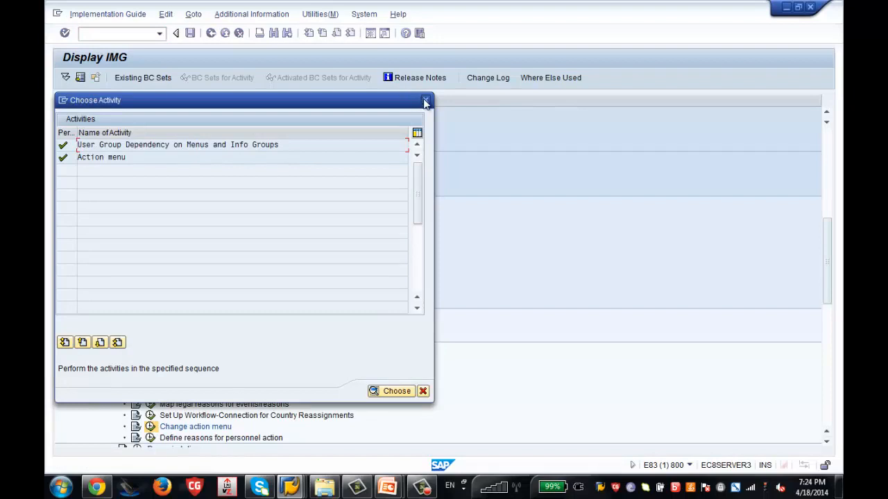
click(426, 101)
Retry Own Data from the System menu and dismiss the user-lock message.
click(365, 15)
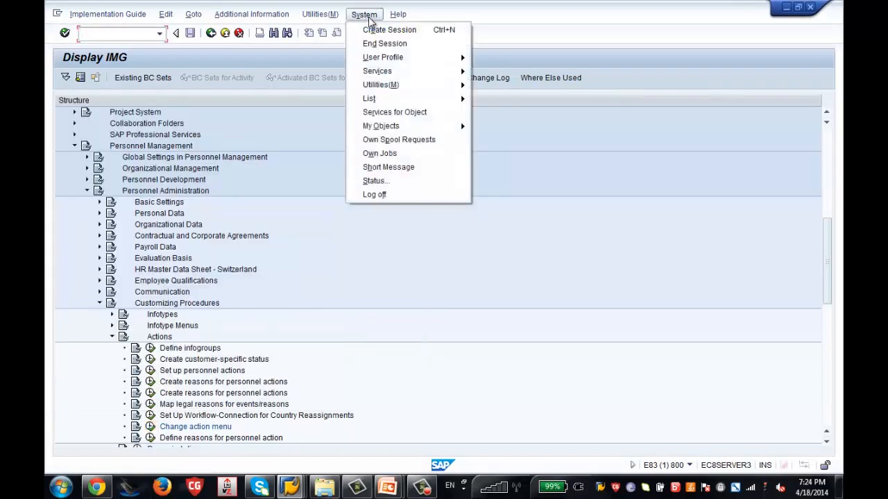
mouse_move(435, 58)
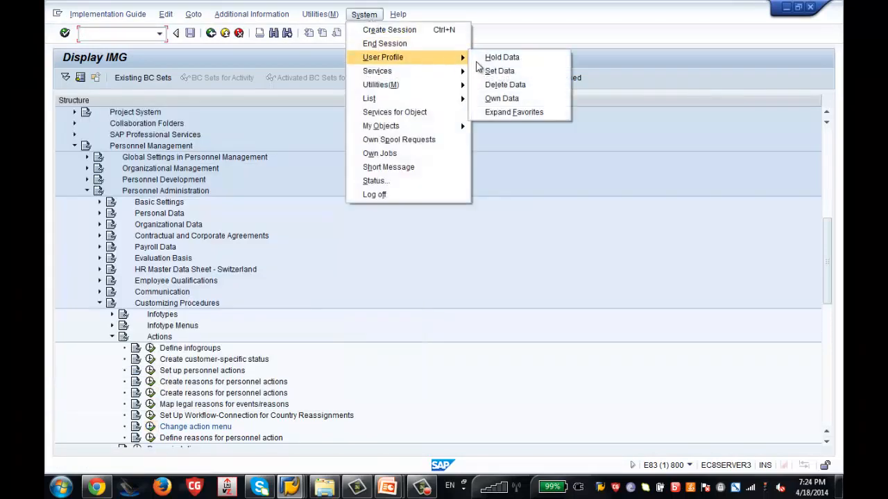
click(494, 101)
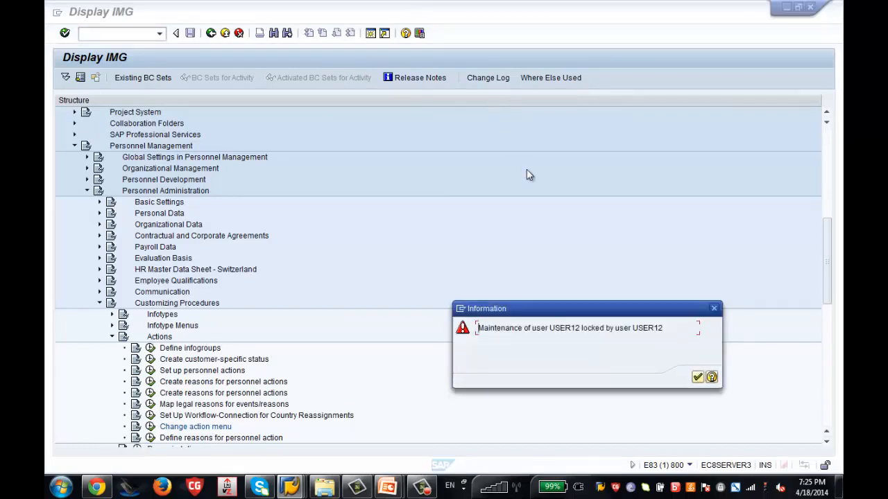
click(696, 380)
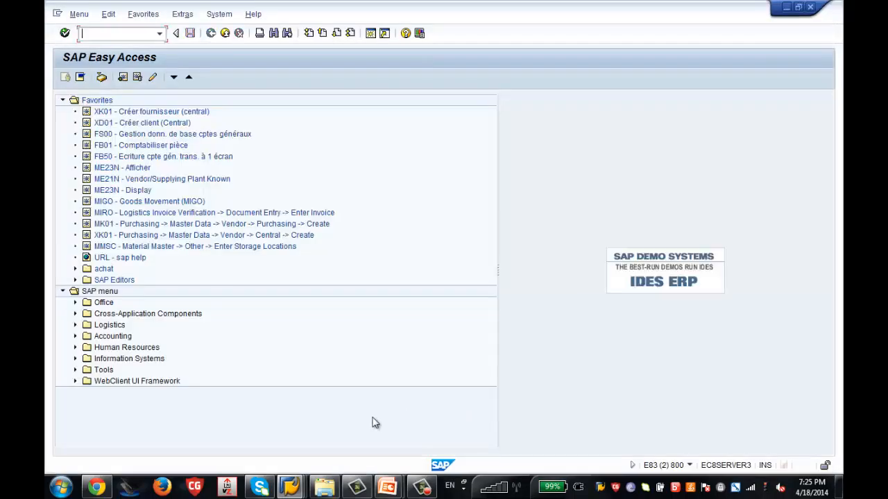
From the Display IMG window, end all SAP sessions with /nex.
mouse_move(290, 490)
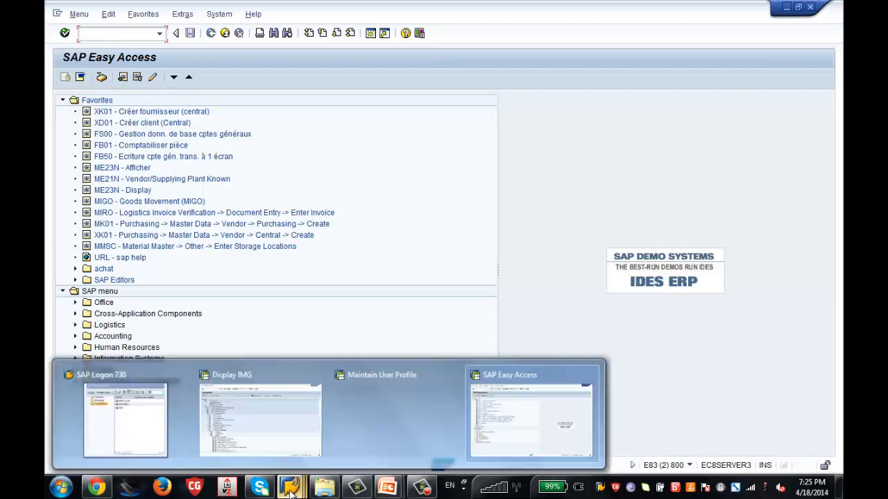
click(370, 434)
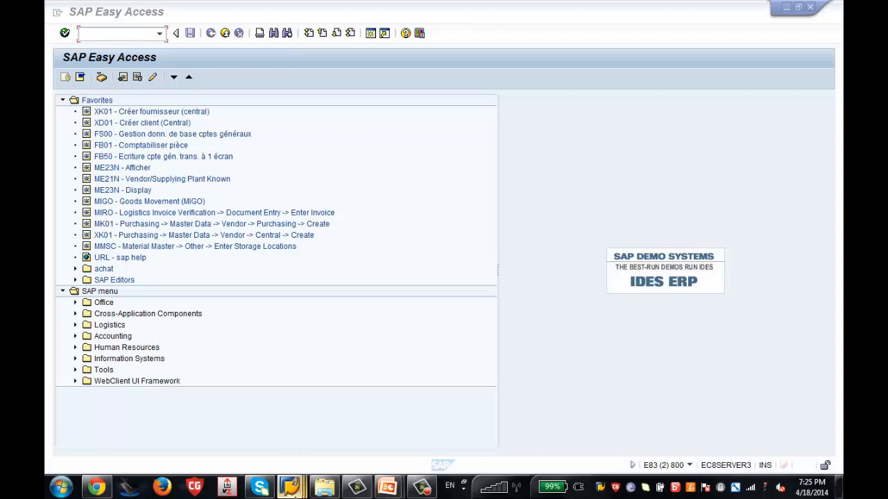
mouse_move(290, 490)
click(268, 421)
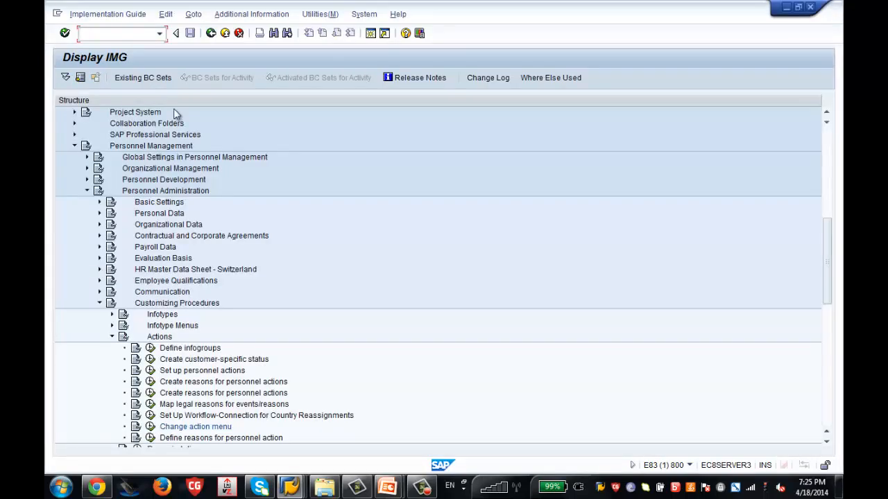
text(/nex)
key(Return)
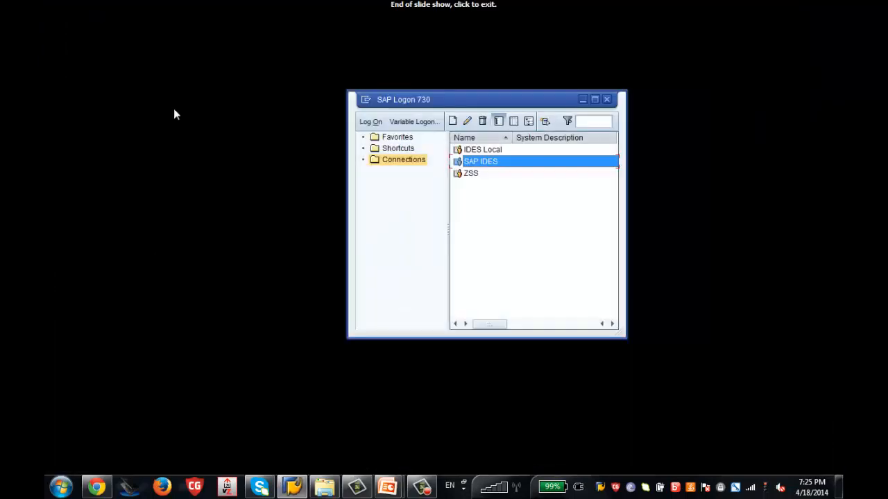
Log on to SAP IDES with the user ID and password, then try opening Own Data.
double_click(472, 162)
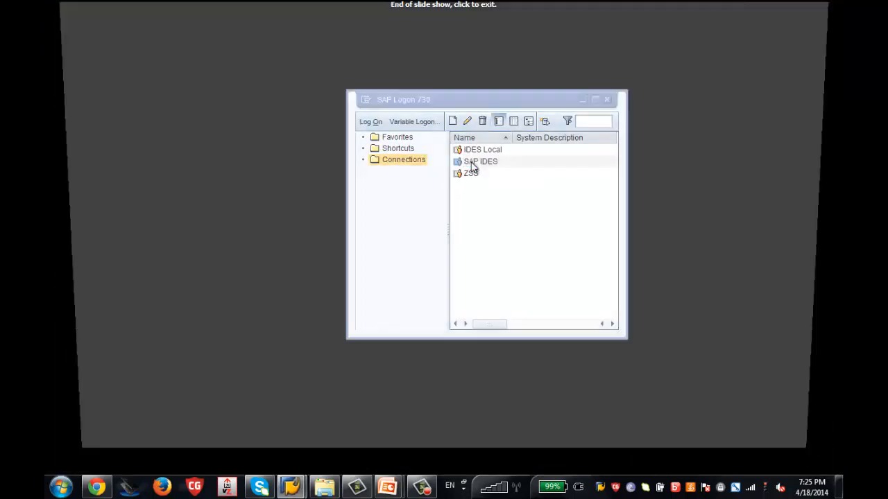
text(user12)
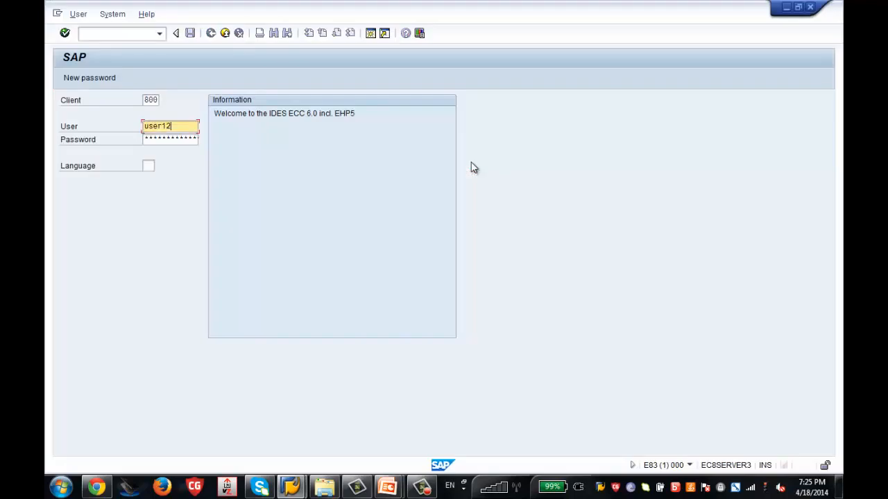
key(Tab)
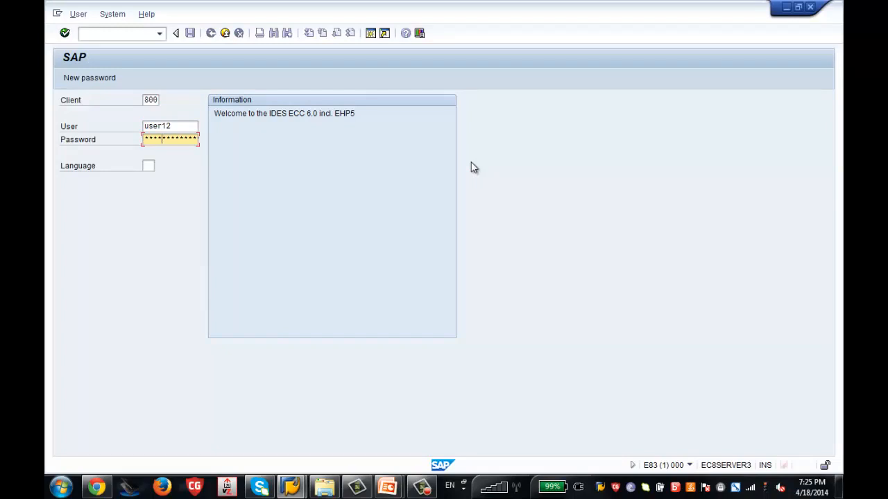
text(***)
key(Return)
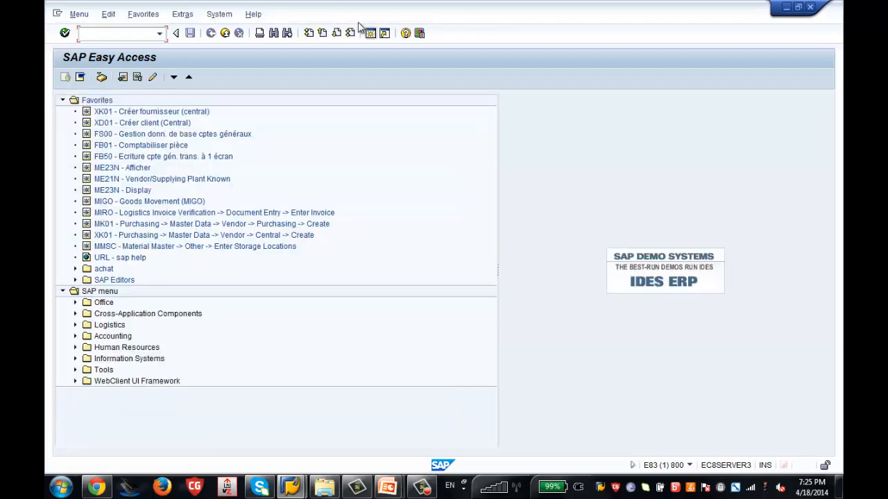
click(220, 16)
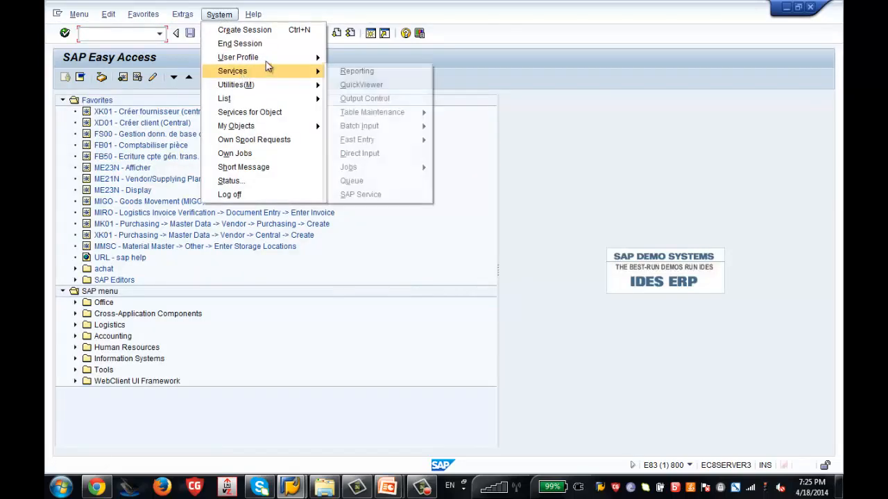
mouse_move(274, 62)
click(357, 98)
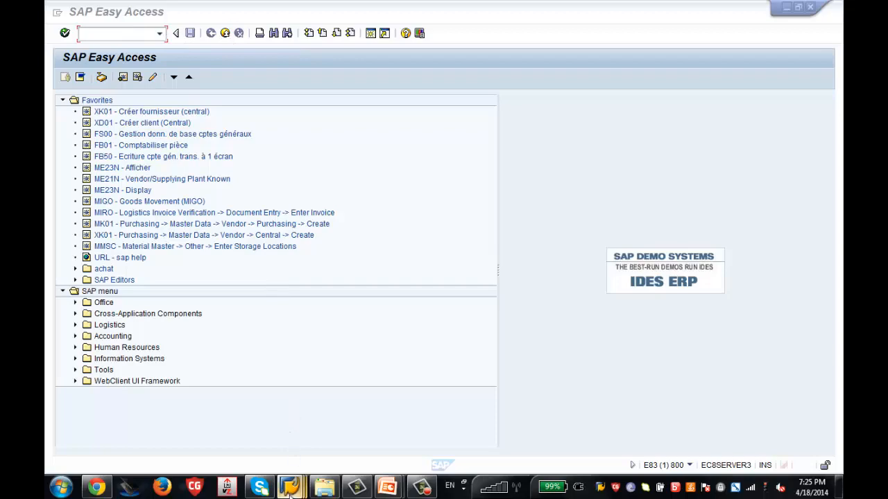
Open another SAP IDES connection, then close the duplicate session windows, keeping SAP Easy Access in front.
mouse_move(289, 487)
click(194, 441)
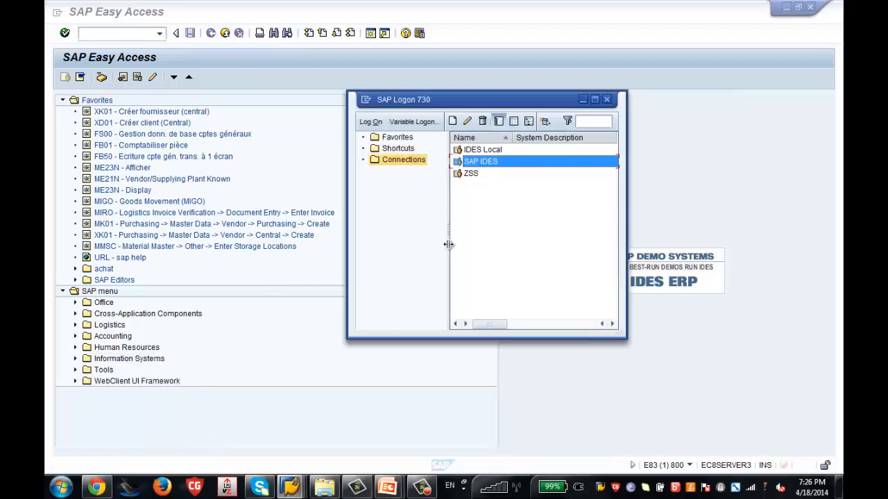
double_click(494, 161)
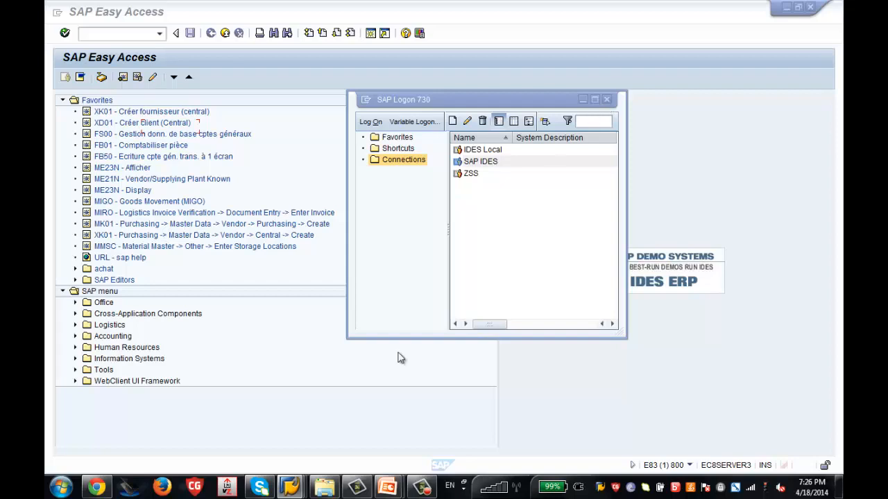
mouse_move(293, 489)
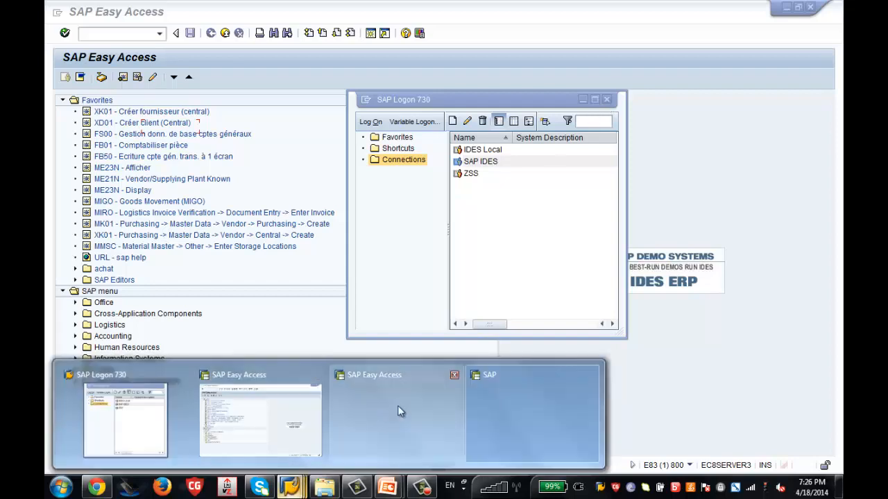
click(454, 375)
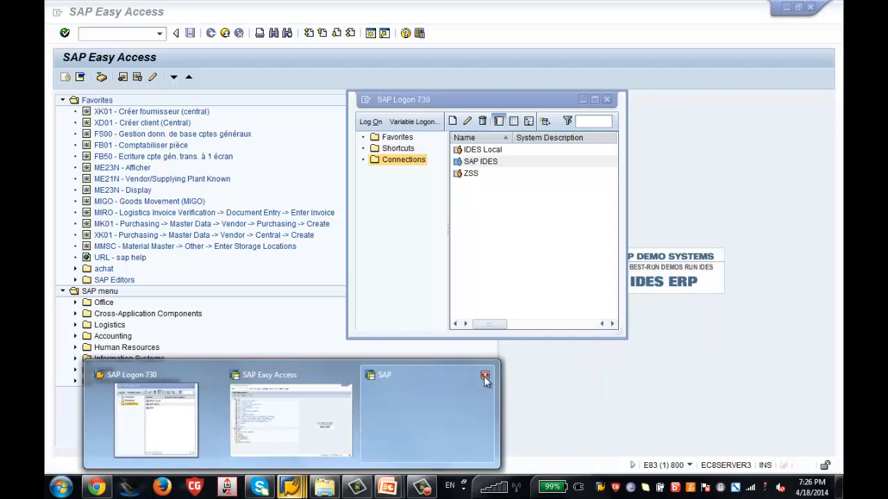
click(484, 377)
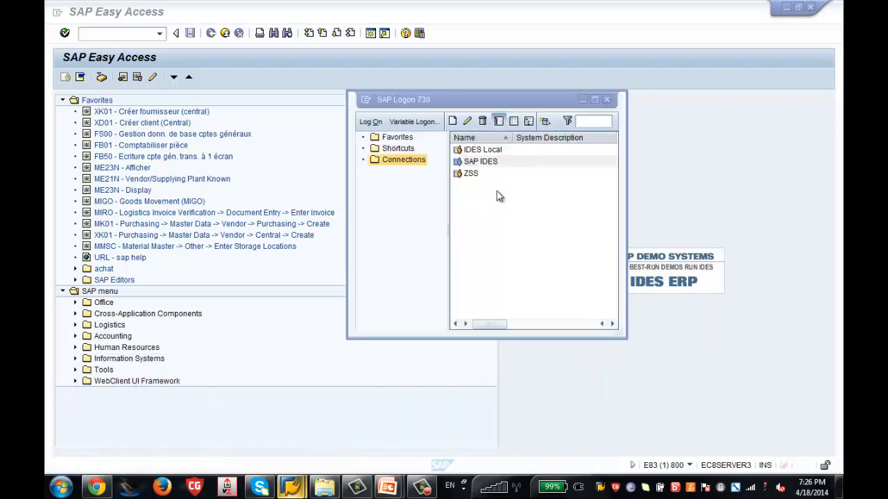
click(315, 257)
In SU3 Parameters, set MOL to 10 and UGR to 86, then save the user profile.
click(109, 34)
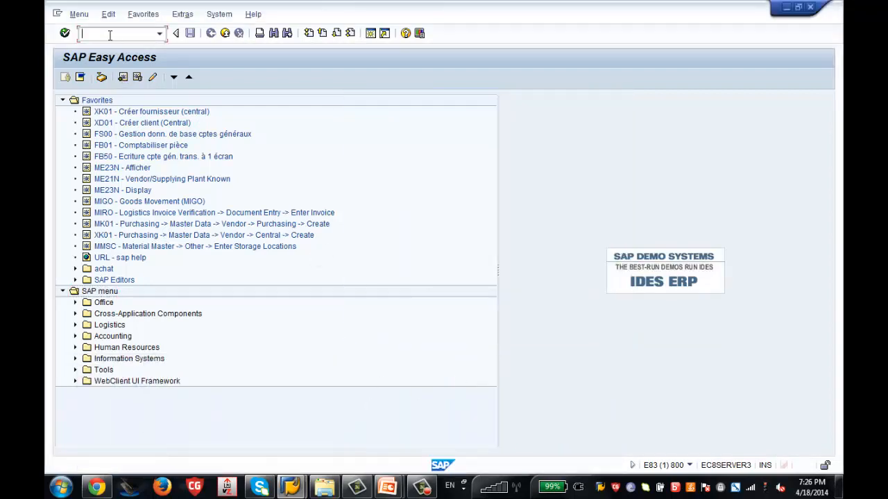
text(su3)
key(Return)
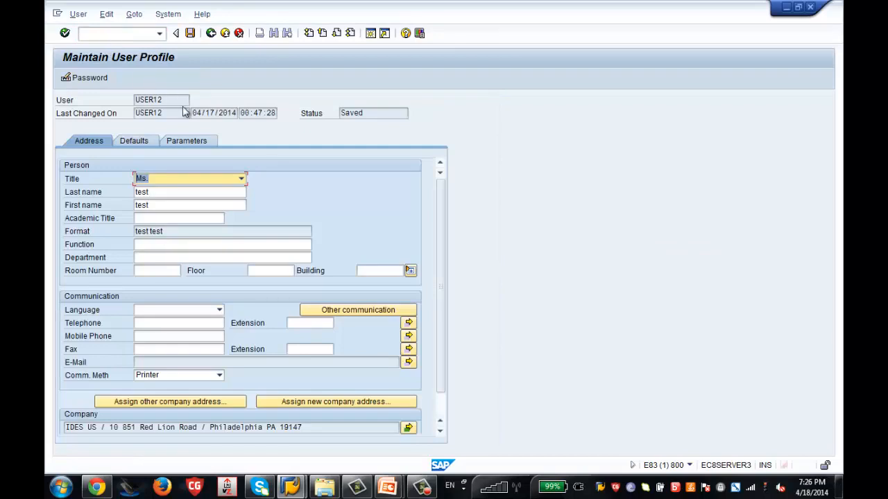
click(195, 144)
text(10)
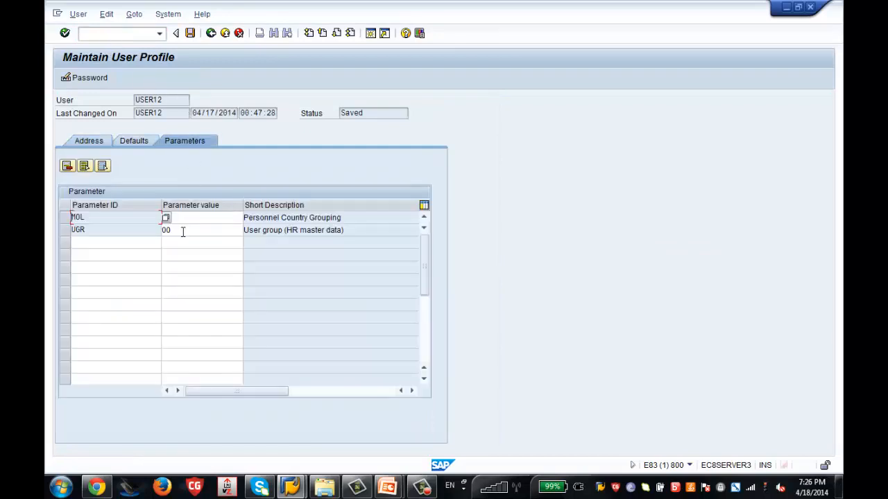
click(182, 231)
key(BackSpace)
key(BackSpace)
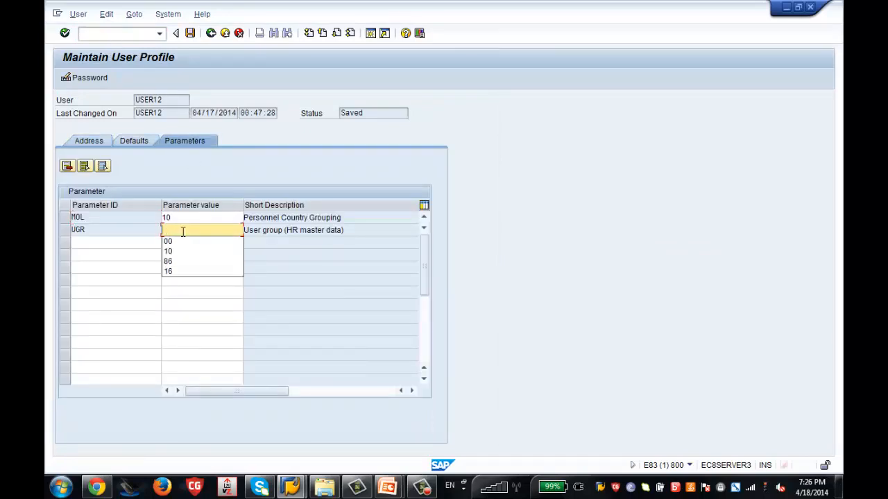
text(86)
key(Return)
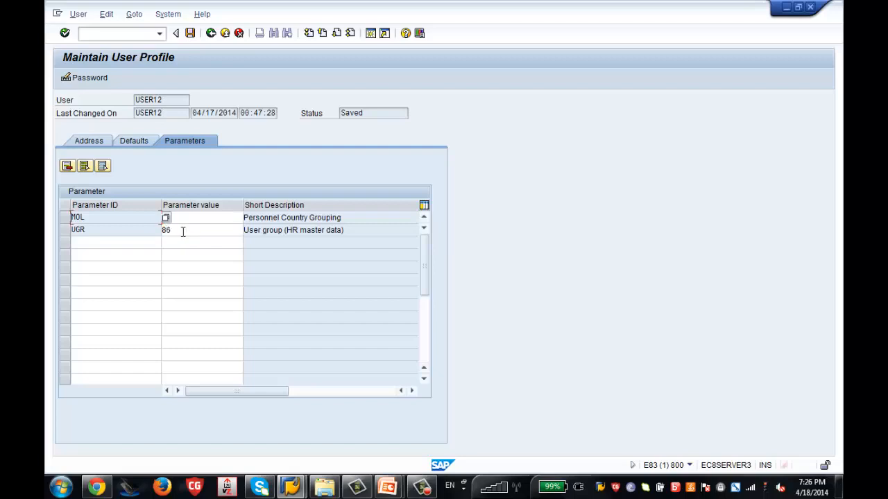
key(ctrl+s)
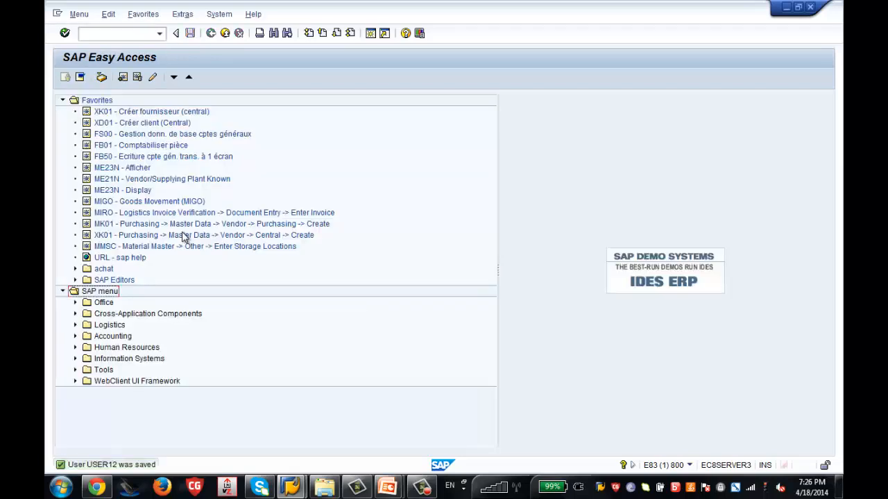
click(117, 35)
In SPRO's SAP Reference IMG, expand Personnel Management > Personnel Administration > Customizing Procedures > Actions.
text(spro)
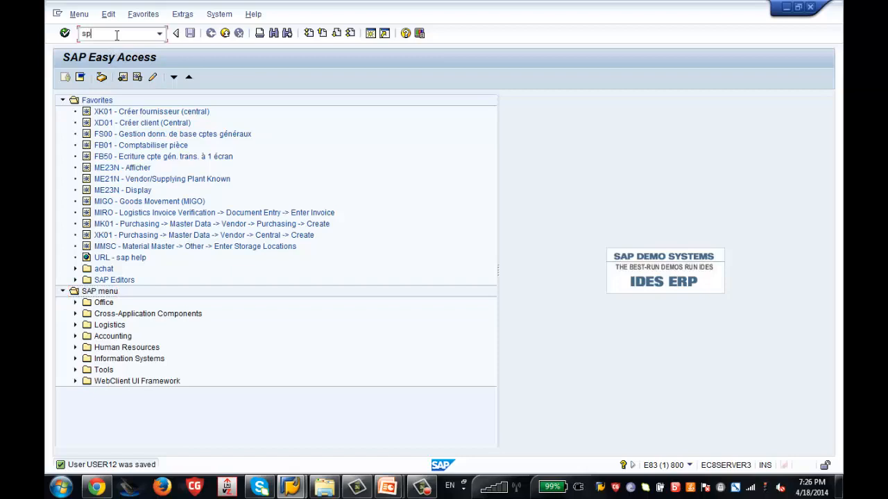
key(Return)
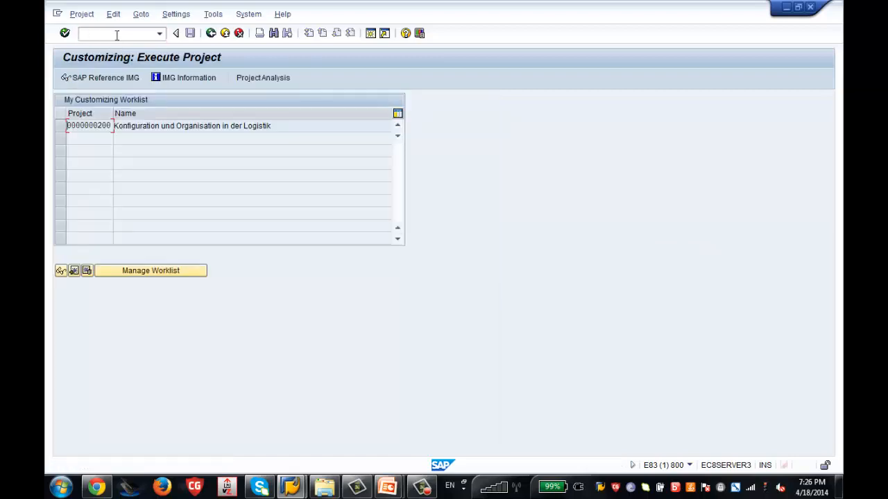
click(114, 75)
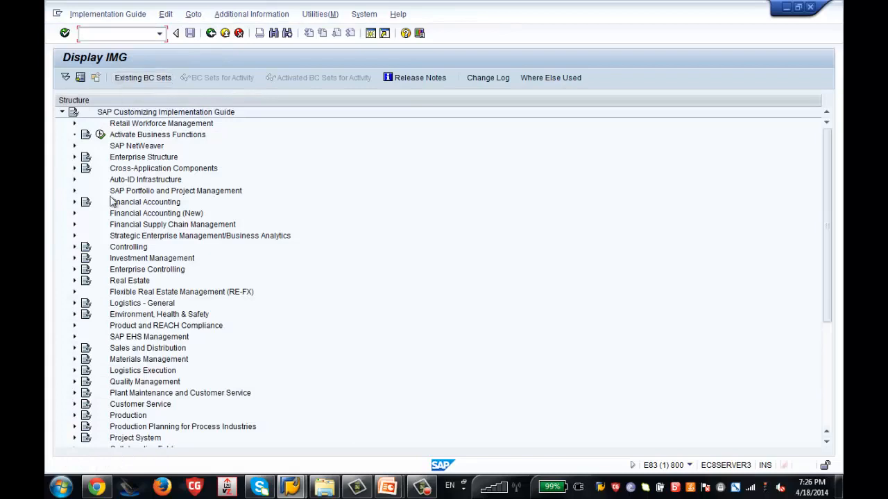
drag(825, 188, 831, 323)
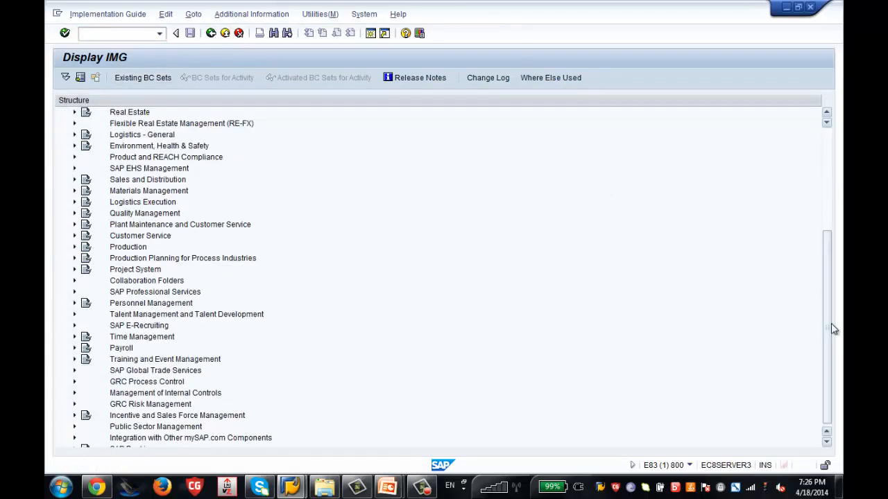
click(75, 304)
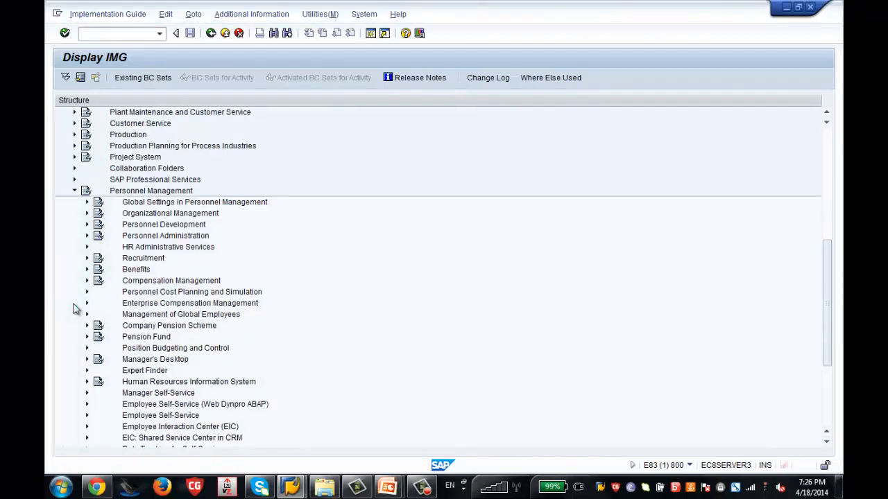
click(87, 237)
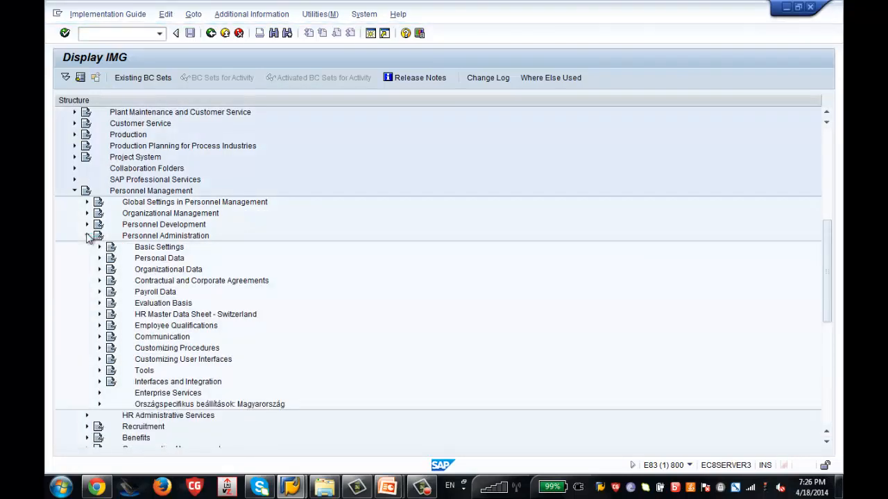
click(99, 348)
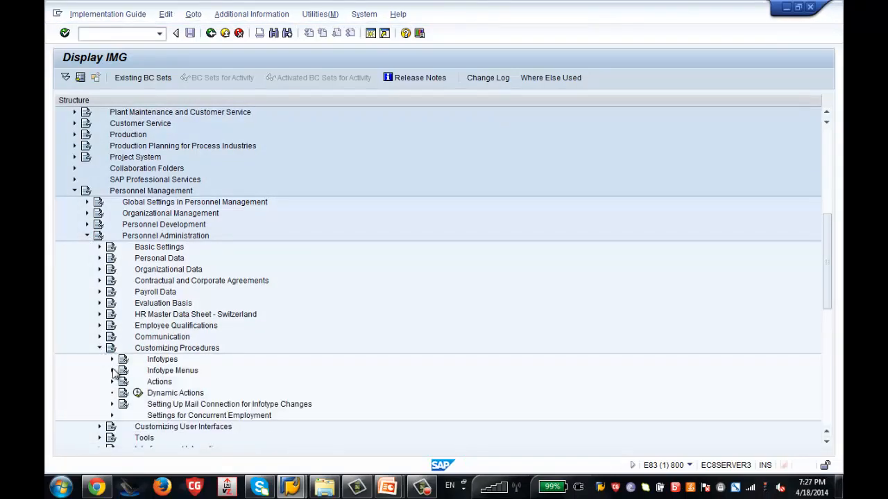
click(113, 382)
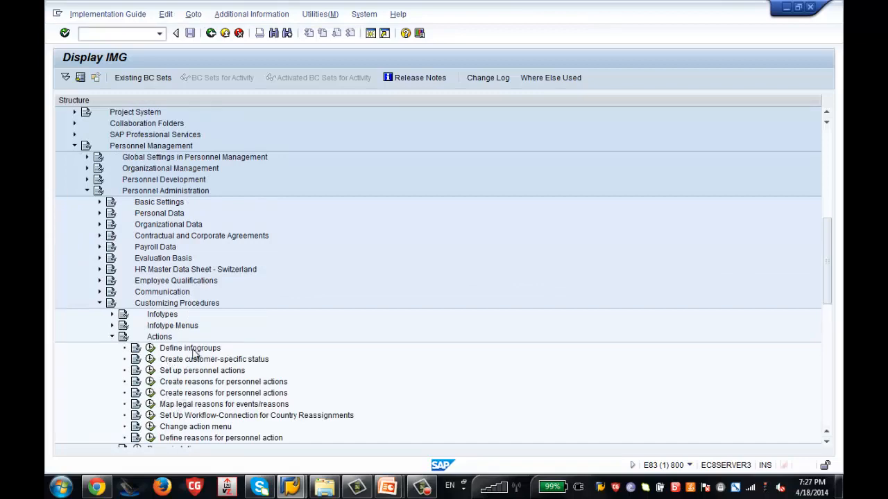
click(194, 351)
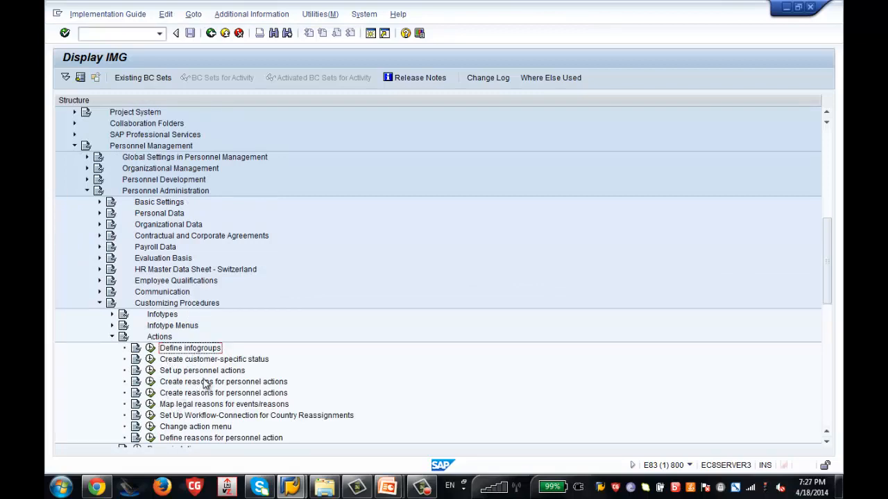
click(203, 373)
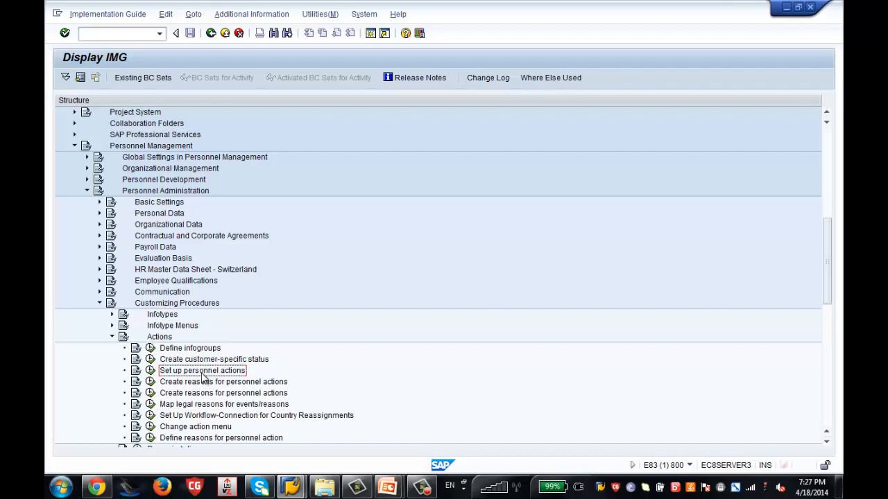
click(194, 428)
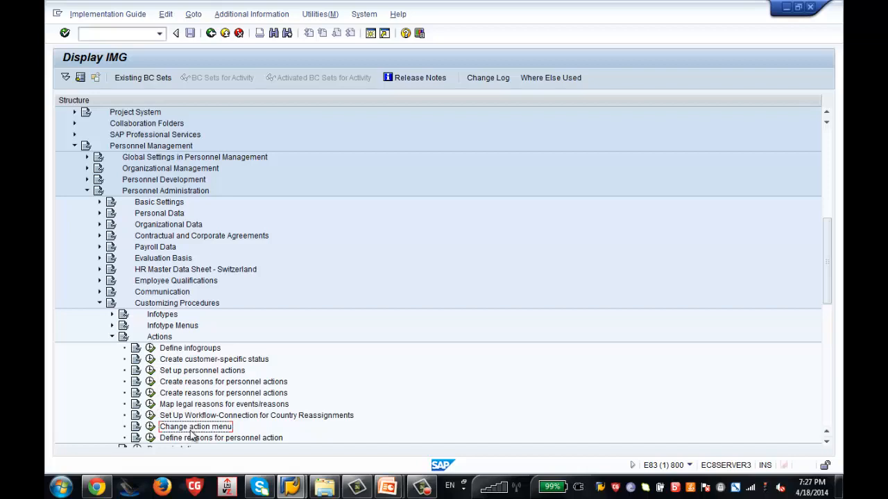
In Create reasons for personnel actions, add a new entry: action ZT, reason ZH 'Zenith Hire USA'.
click(150, 384)
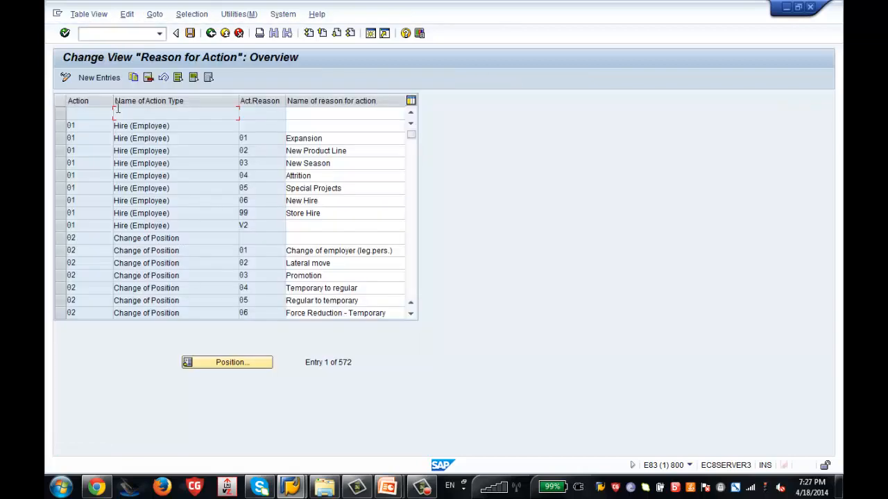
click(94, 78)
text(ZT)
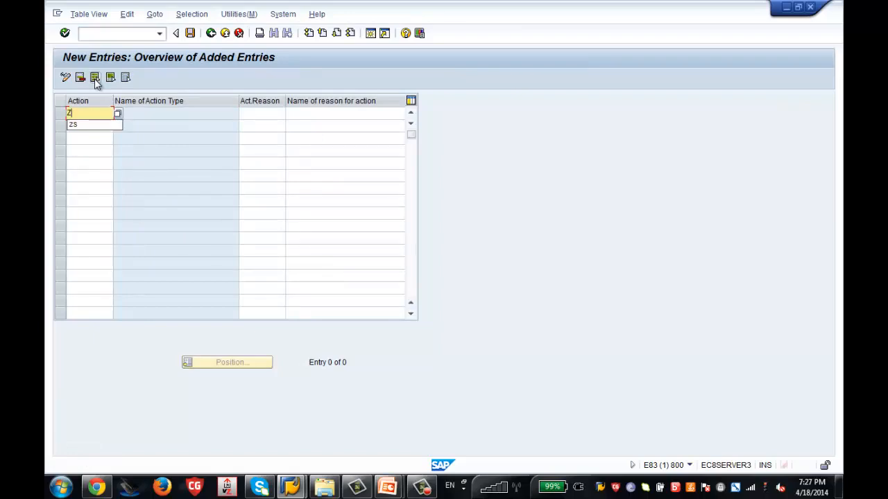
click(272, 115)
text(ZH)
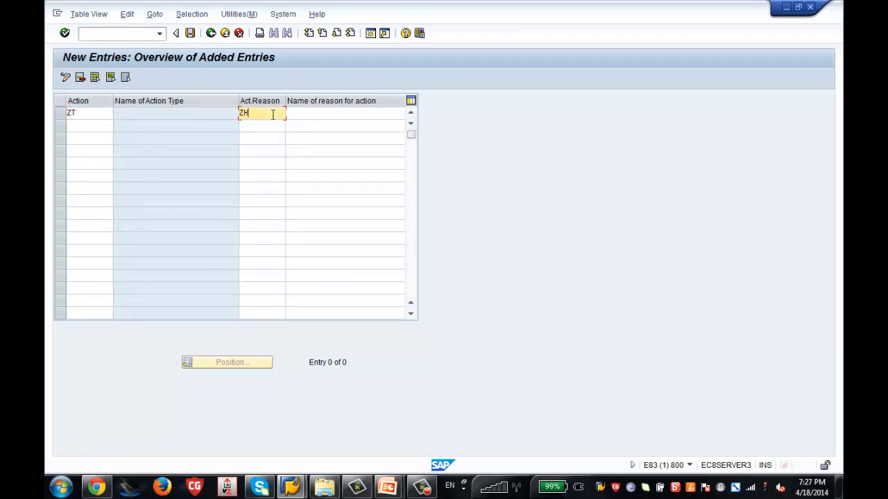
key(Tab)
text(Zen)
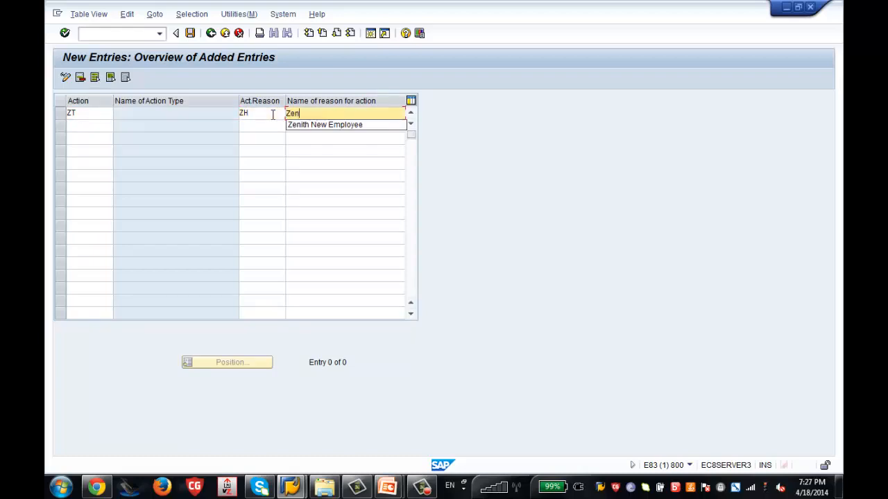
text(ith Hir)
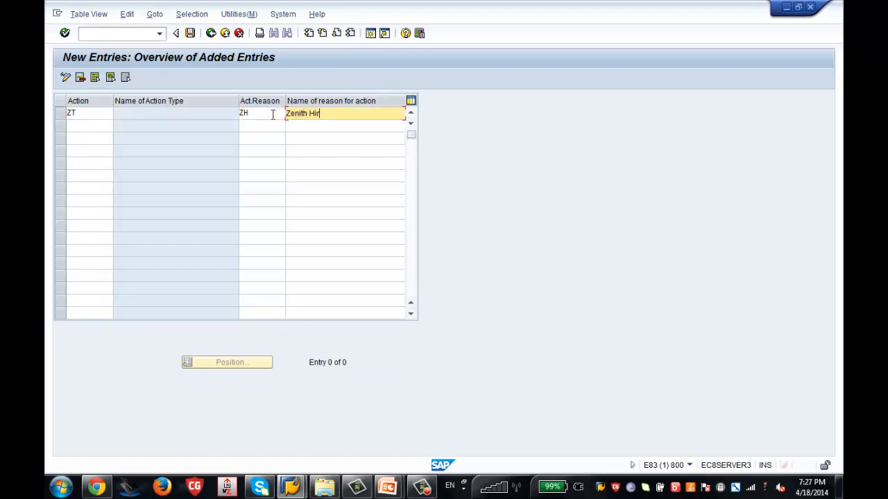
text(e USA)
key(Return)
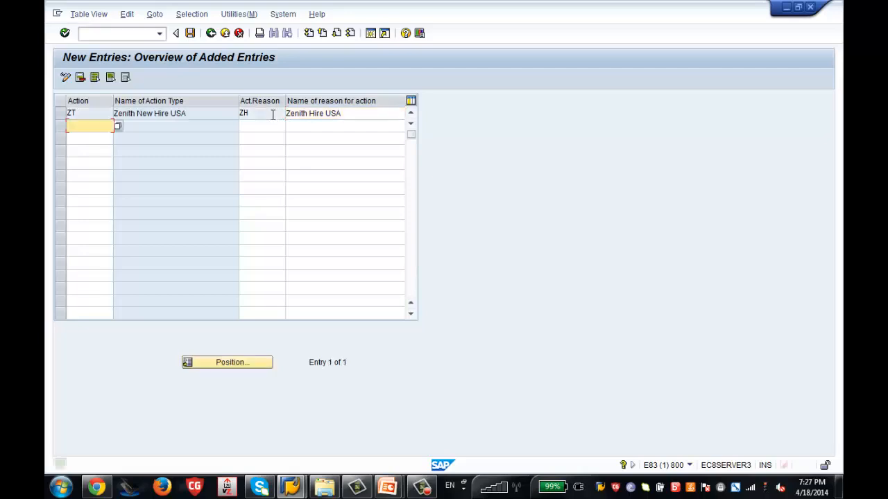
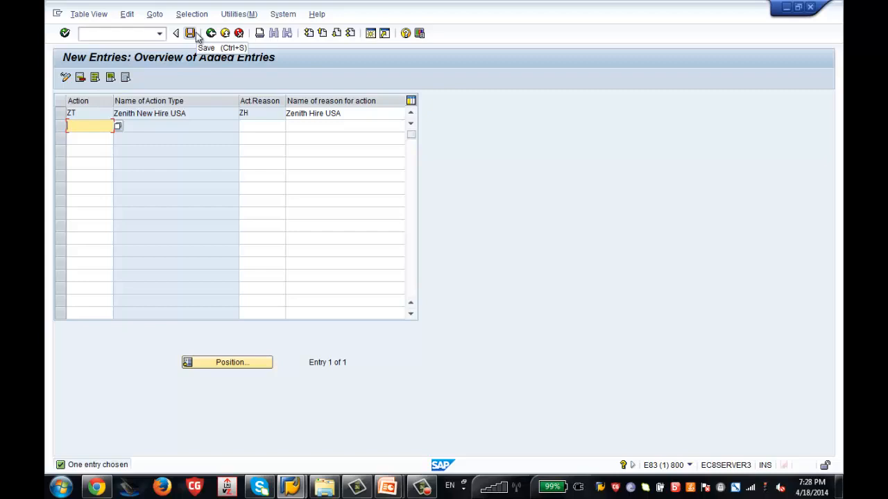
Save reason ZH 'Zenith Hire USA' for action ZT to customizing request E83K901326.
click(196, 35)
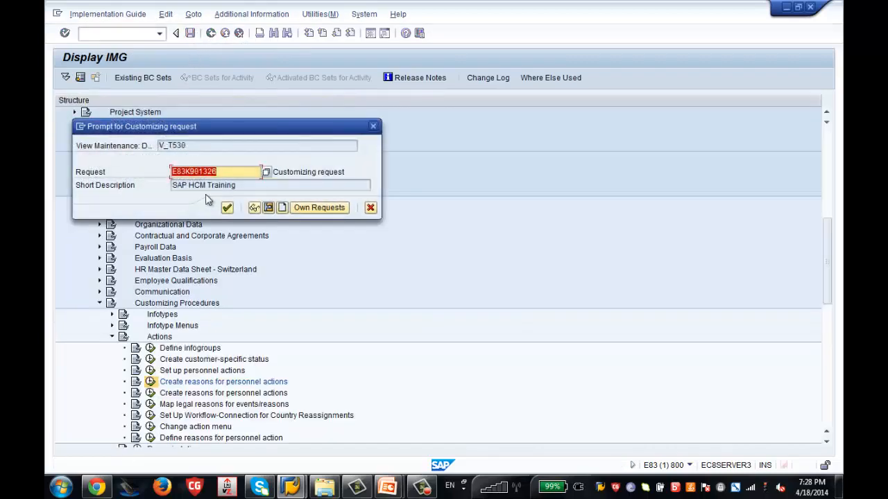
click(227, 208)
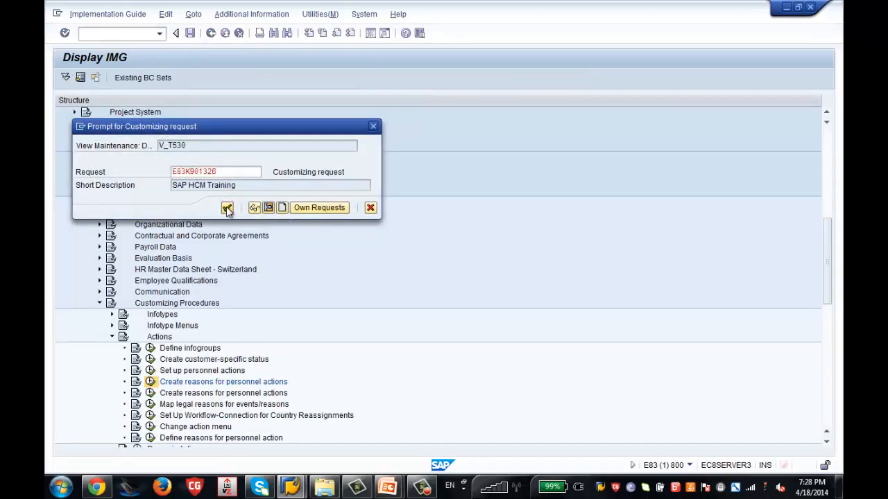
click(210, 34)
Return to the IMG tree and start PA30 in a new session.
click(211, 34)
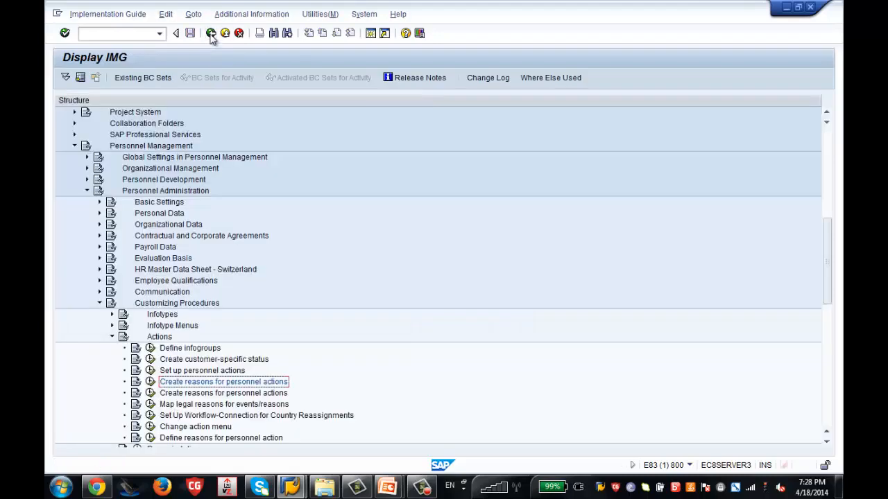
click(370, 34)
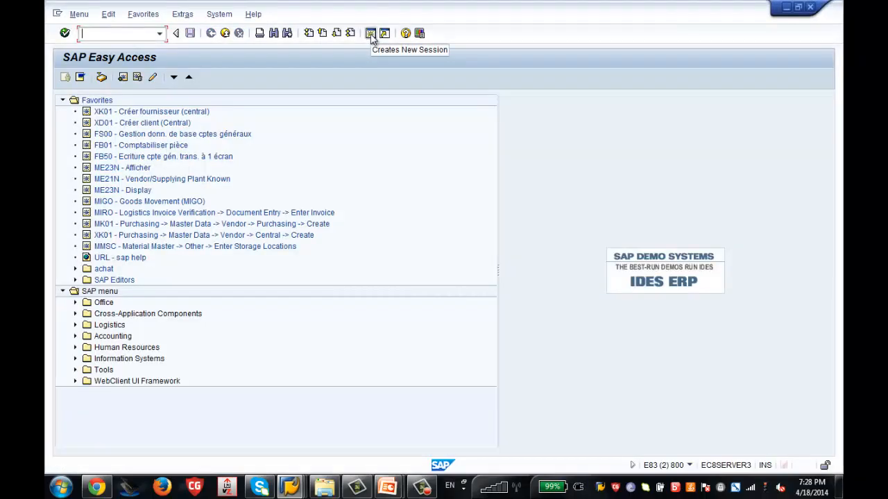
text(pa30)
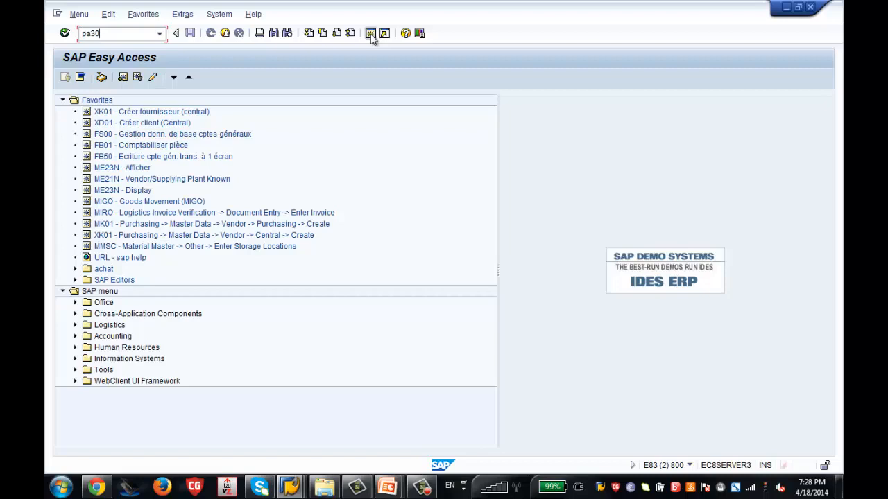
key(Return)
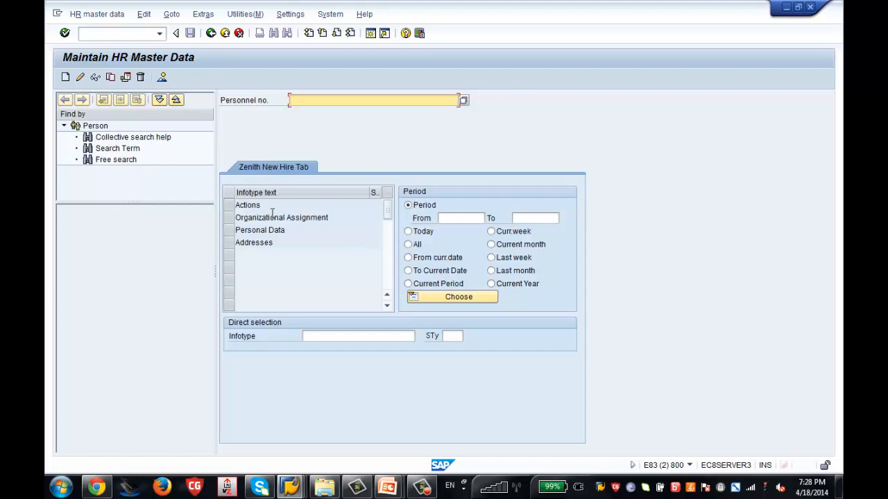
In the IMG, collapse Actions, expand Infotype Menus and launch the Infotype Menu activity.
mouse_move(292, 489)
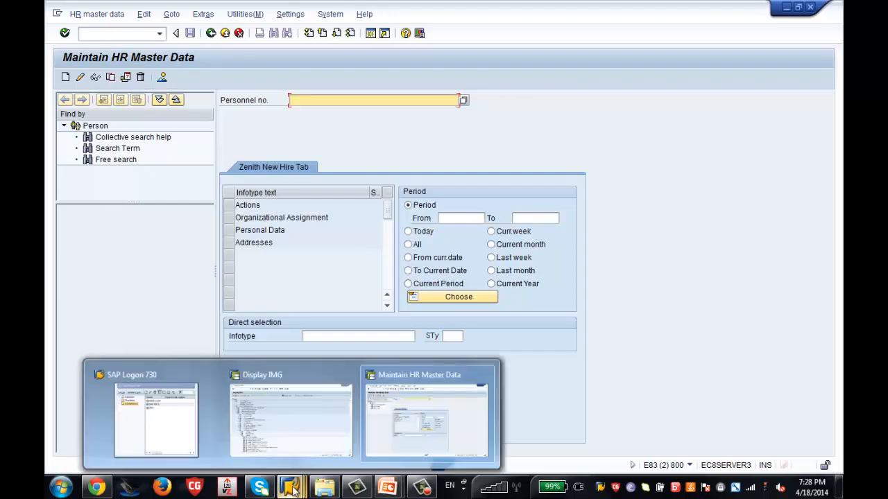
click(283, 434)
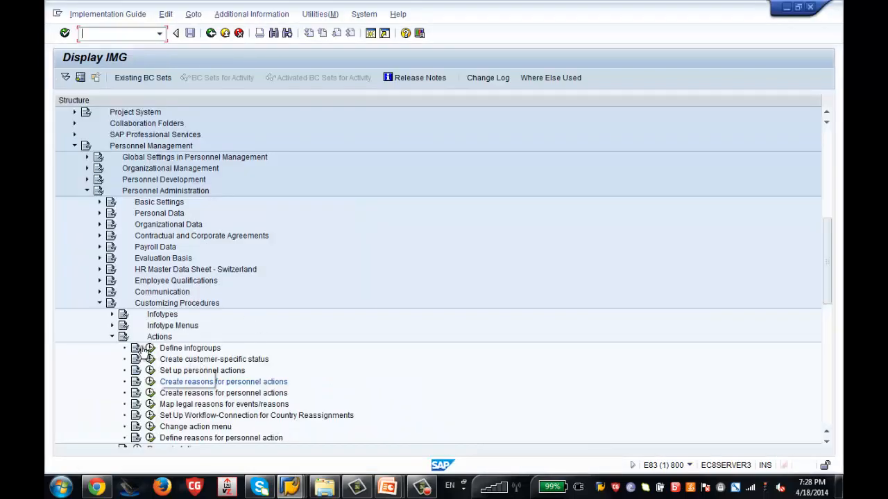
click(112, 337)
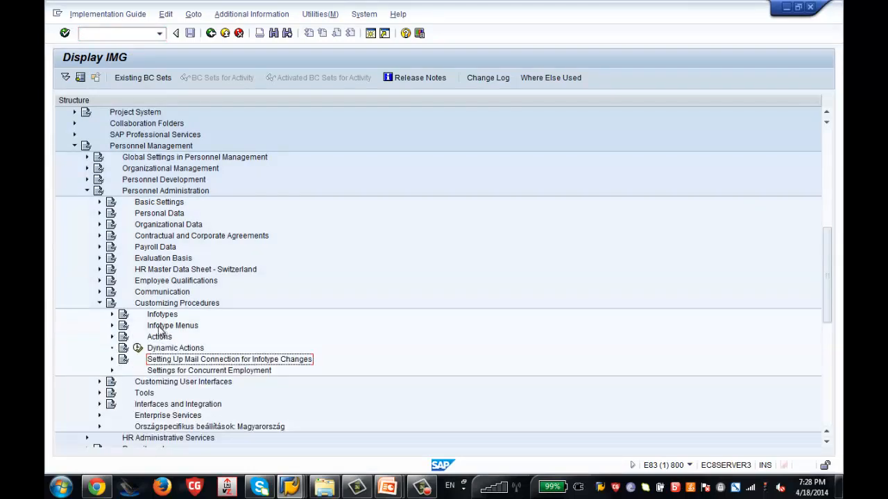
click(113, 326)
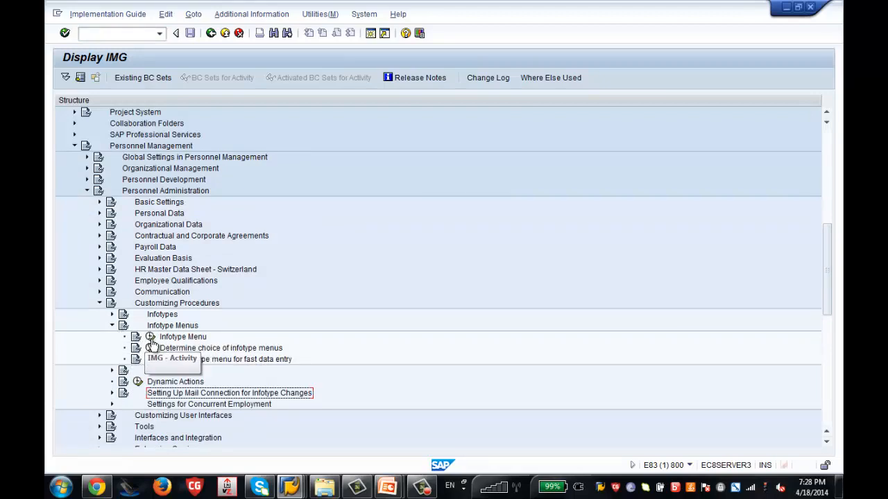
click(150, 338)
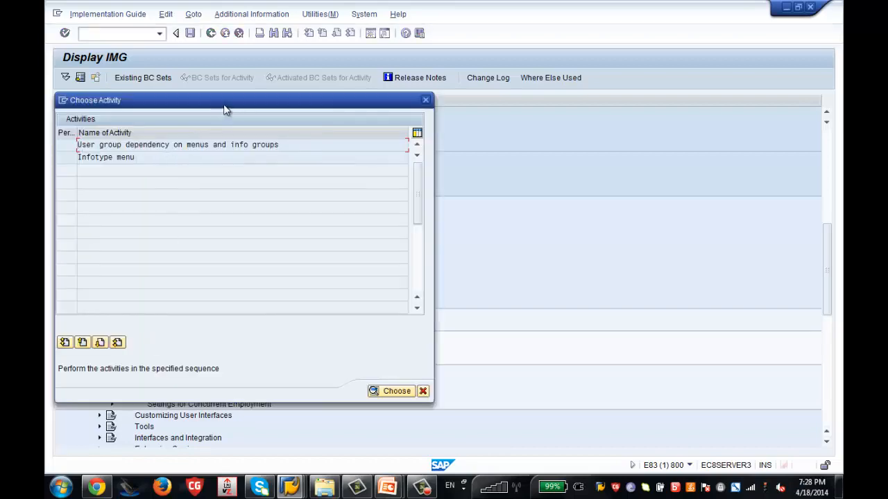
drag(224, 112, 419, 91)
In User group dependency on menus, add menu ZT 'ZSS USA', user-dependent, reference 99, and save.
double_click(407, 126)
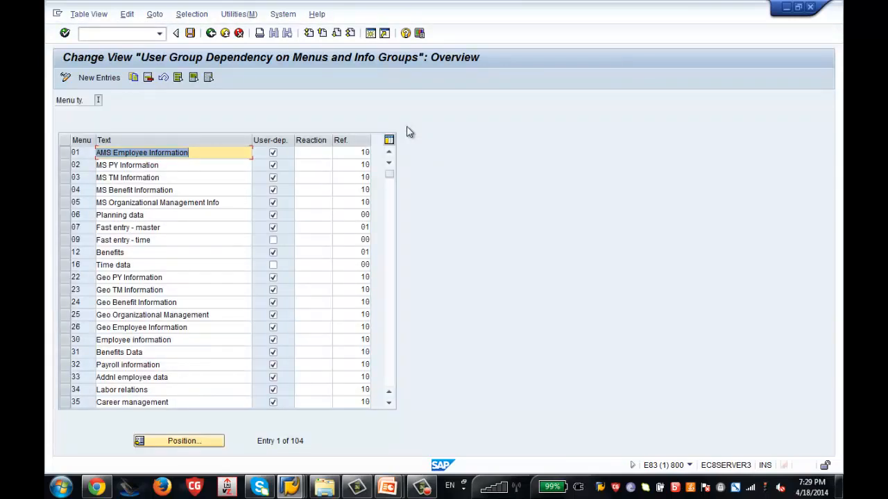
drag(390, 175, 388, 386)
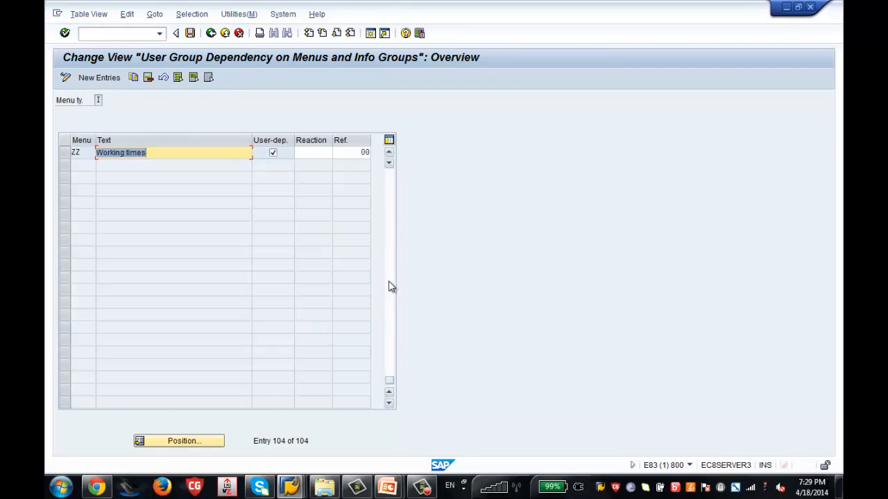
click(391, 288)
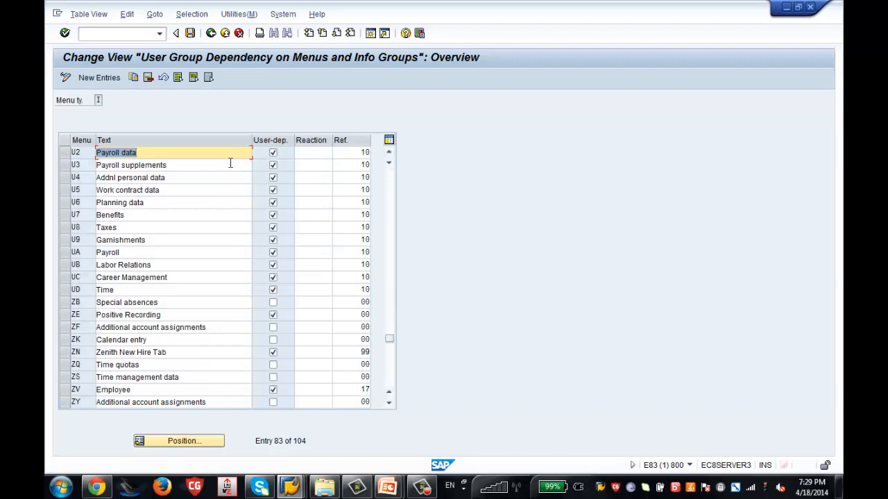
click(109, 77)
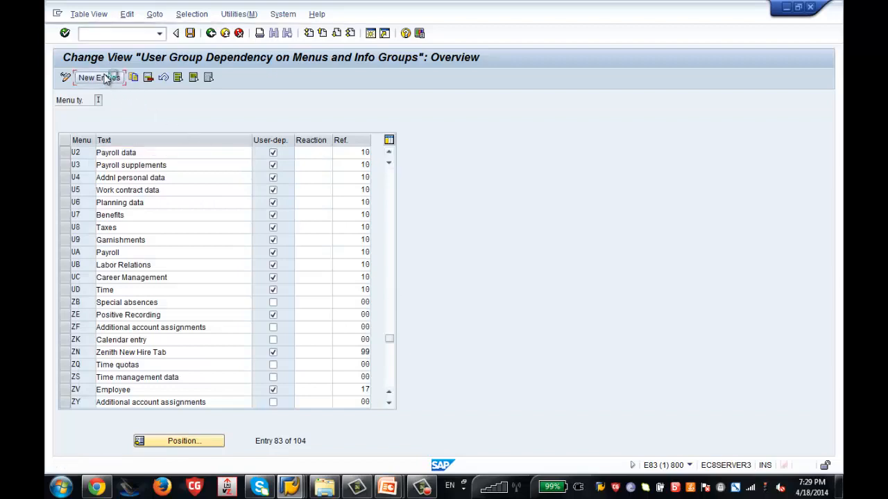
text(ZT)
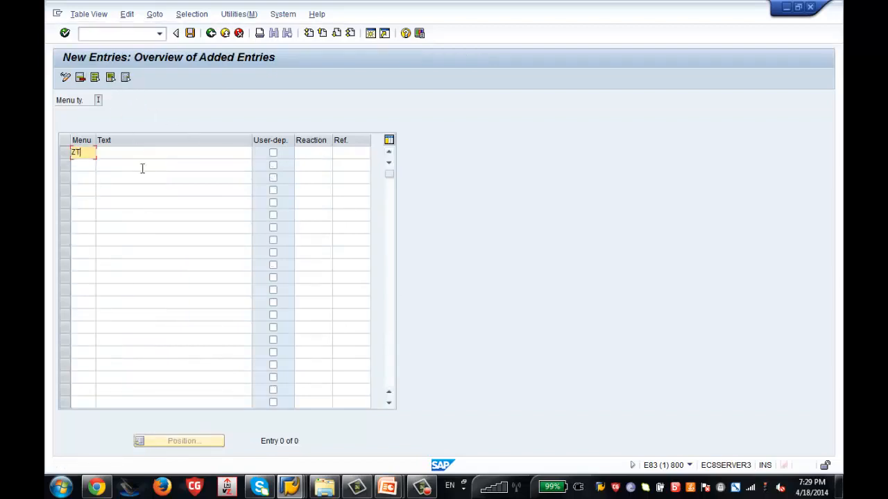
key(Tab)
text(Z)
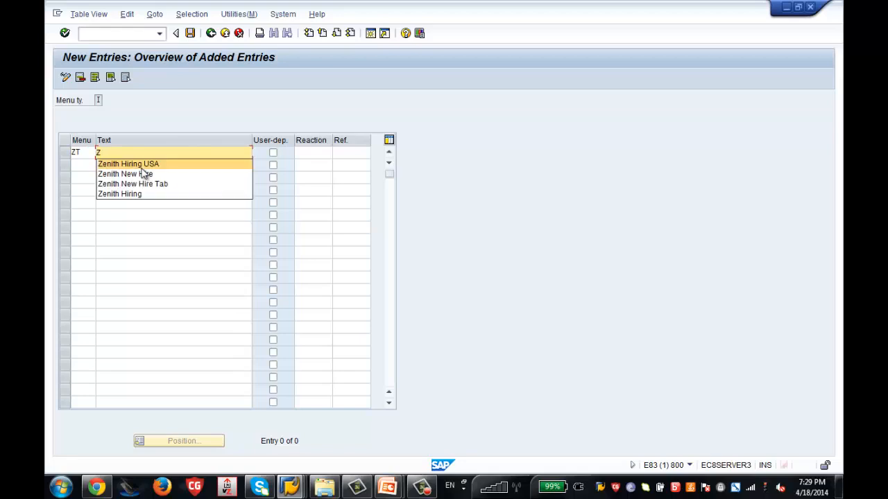
text(SS)
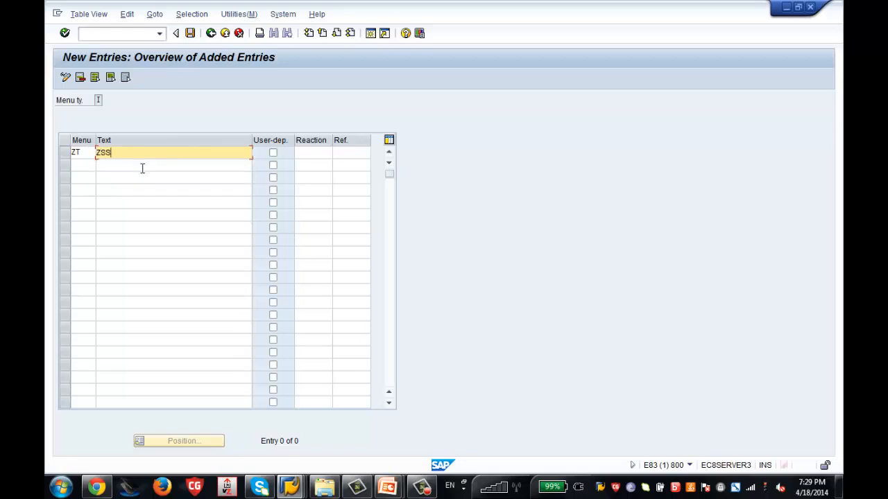
text( USA)
click(273, 153)
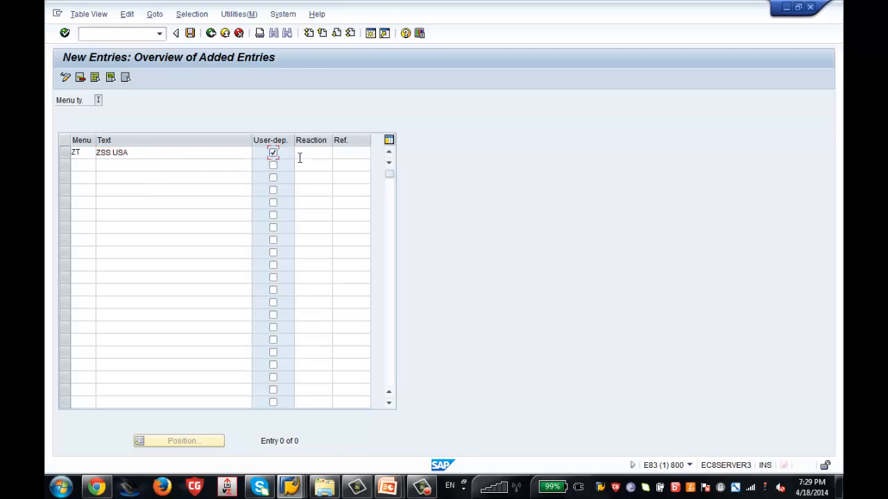
click(340, 158)
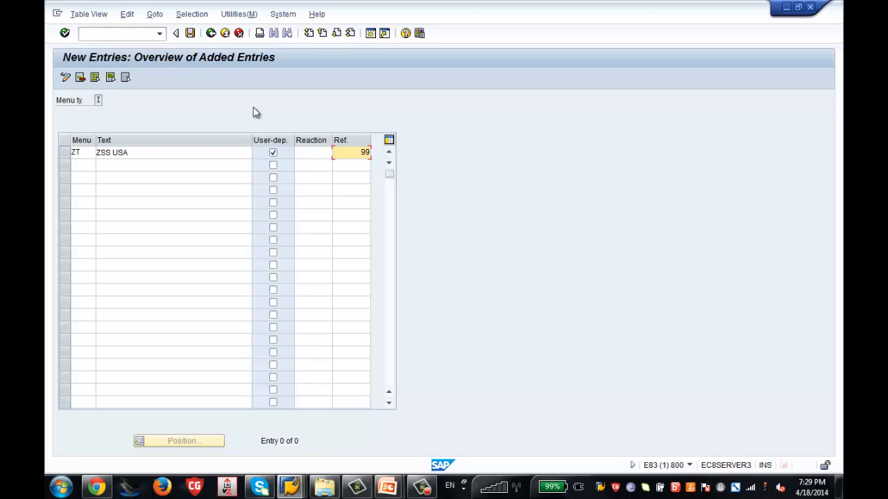
click(189, 33)
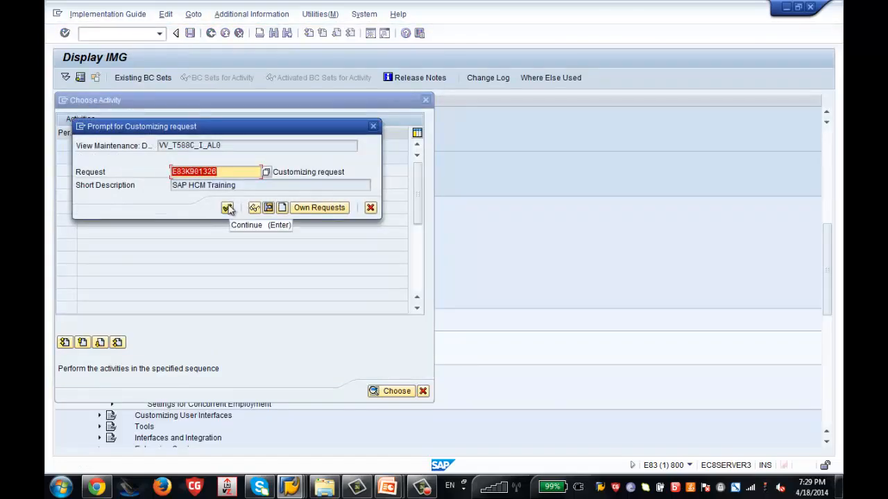
click(228, 207)
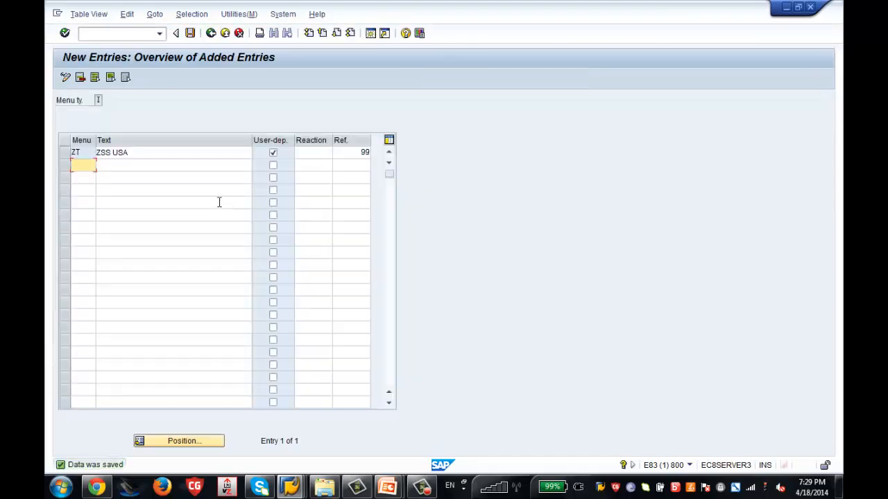
Open the Infotype menu sub-activity with menu ZT as the work area.
click(210, 34)
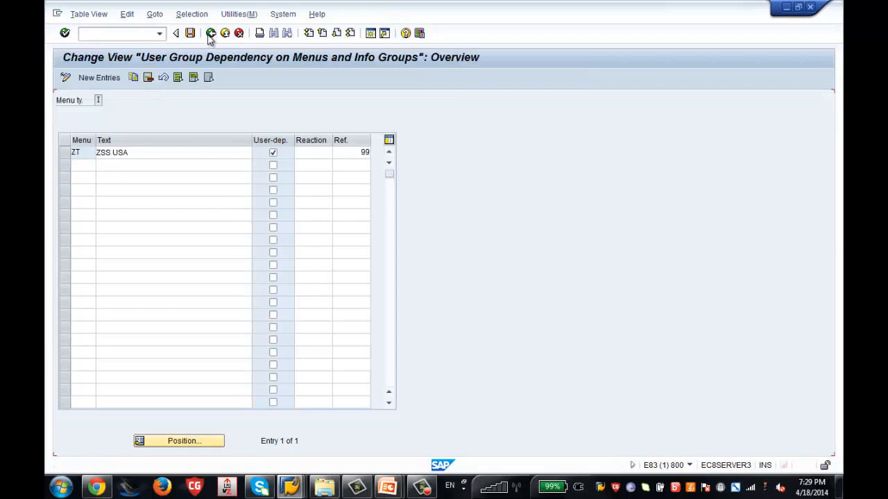
click(211, 34)
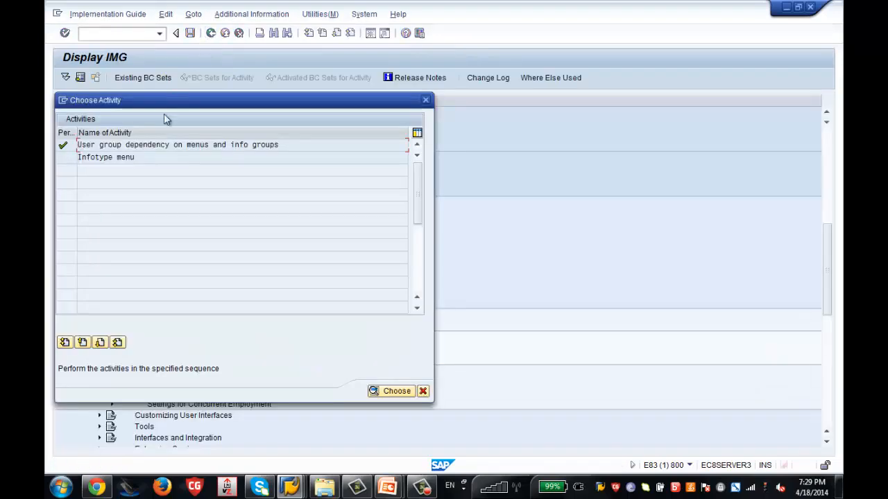
double_click(123, 158)
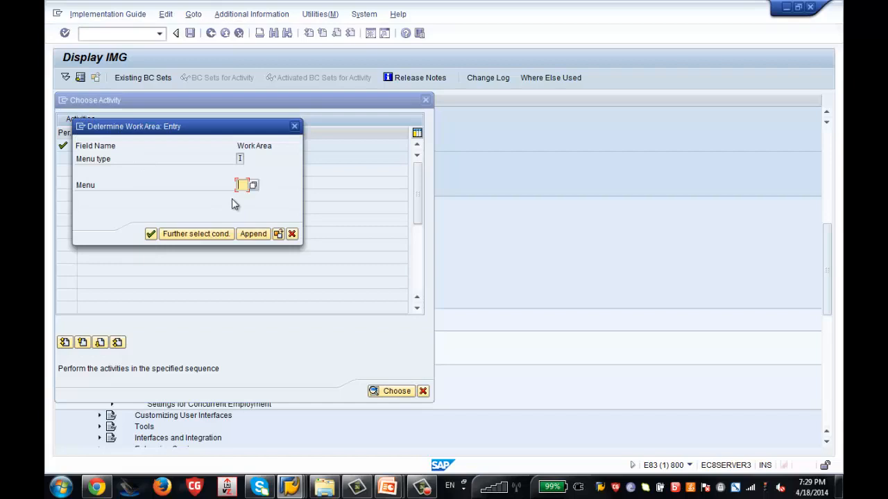
text(ZT)
key(Return)
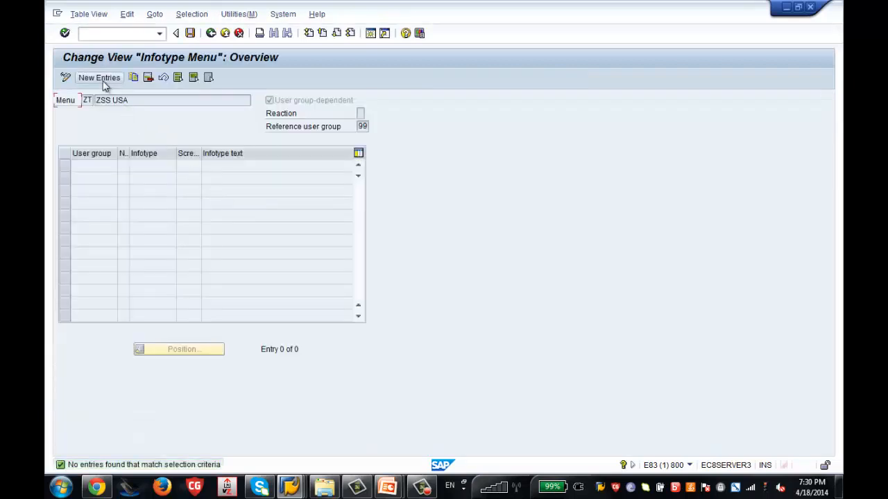
Add the first ZT row: user group 86, sequence 01, infotype 0000 Actions.
click(99, 77)
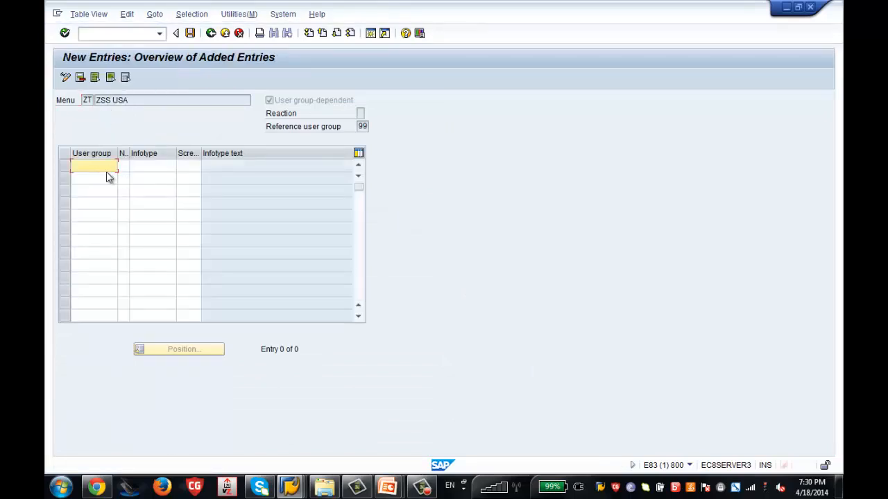
key(Tab)
text(01)
key(Tab)
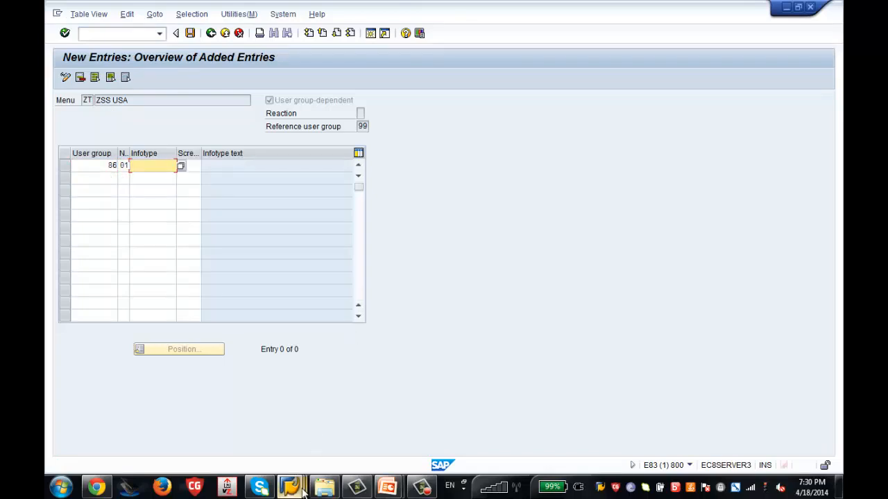
mouse_move(300, 489)
click(443, 410)
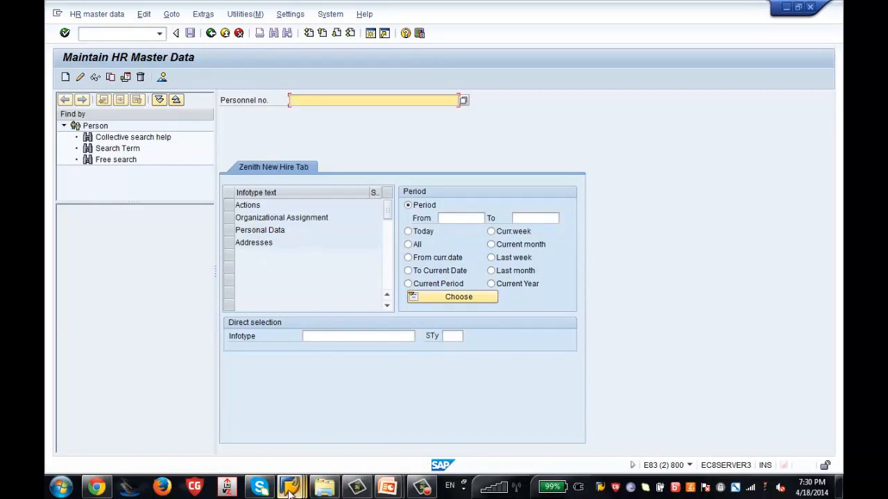
mouse_move(290, 489)
click(297, 455)
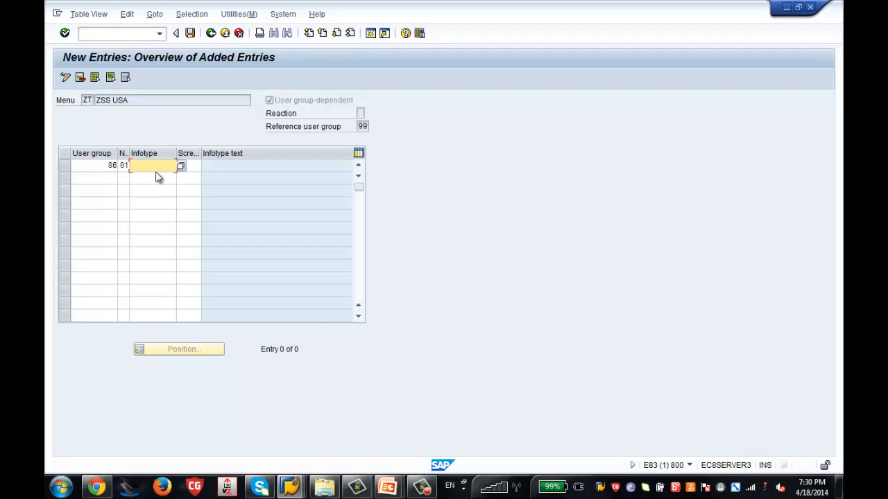
text(0000)
key(Return)
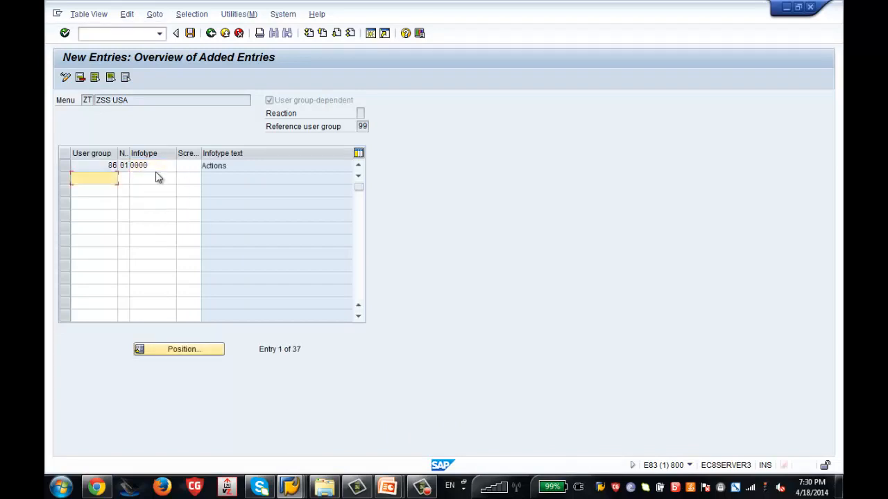
Add rows 86/02/0001 Organizational Assignment and 86/03/0008 Basic Pay.
text(86)
key(Tab)
text(02)
key(Tab)
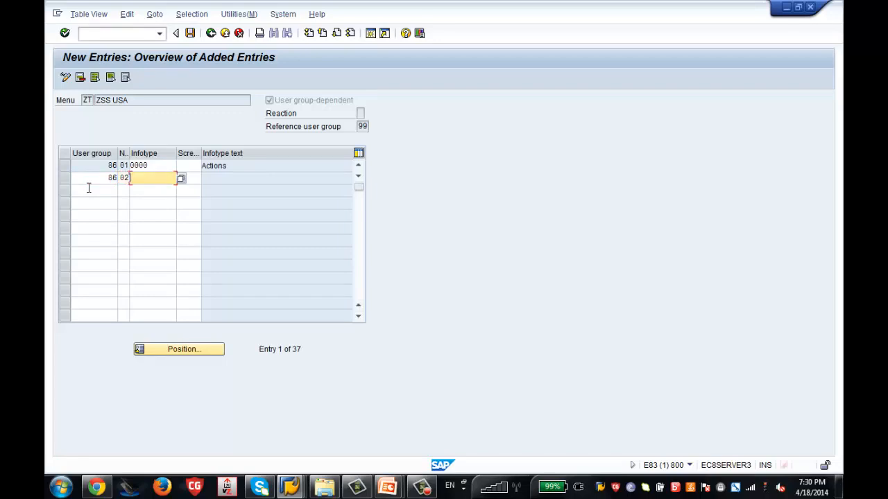
text(0001)
key(Return)
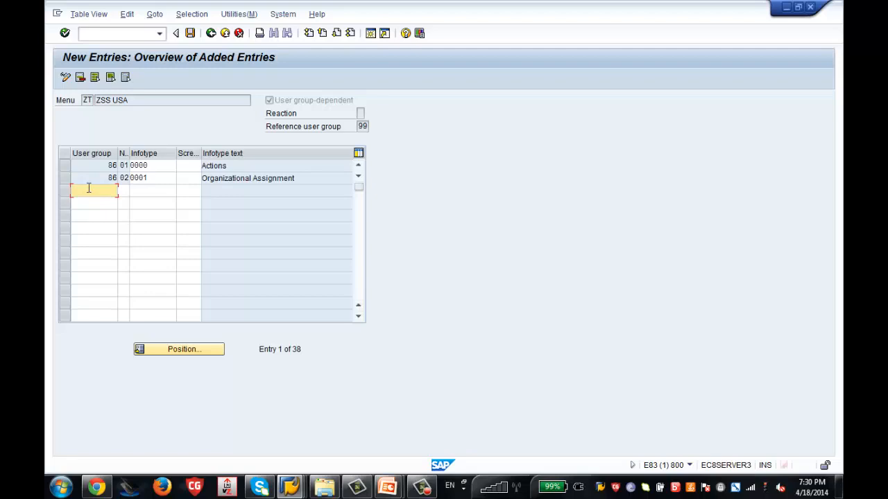
key(Tab)
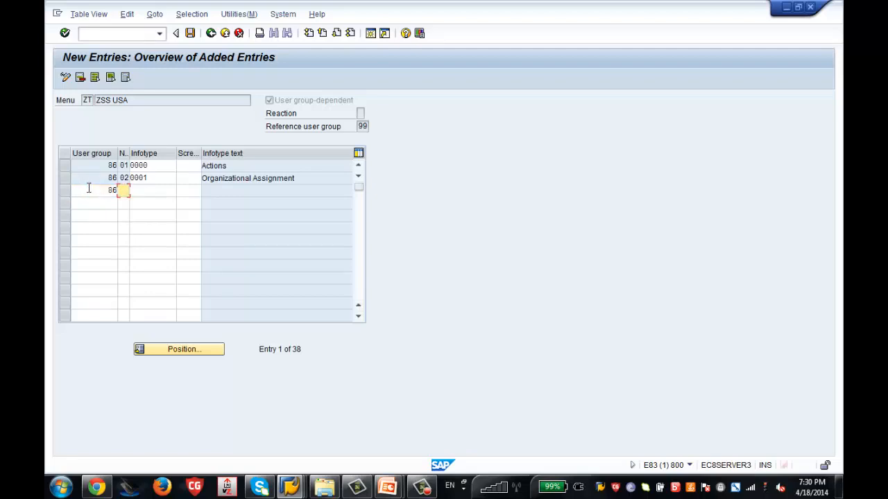
key(Tab)
text(0)
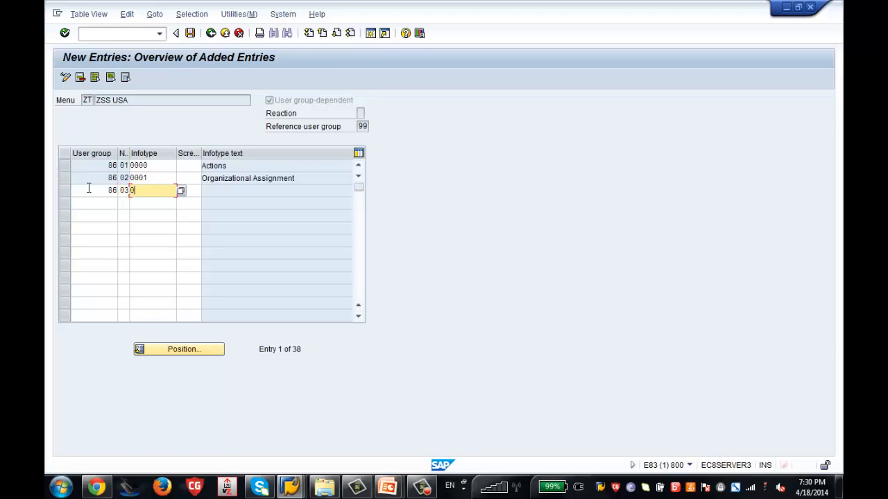
text(008)
key(Return)
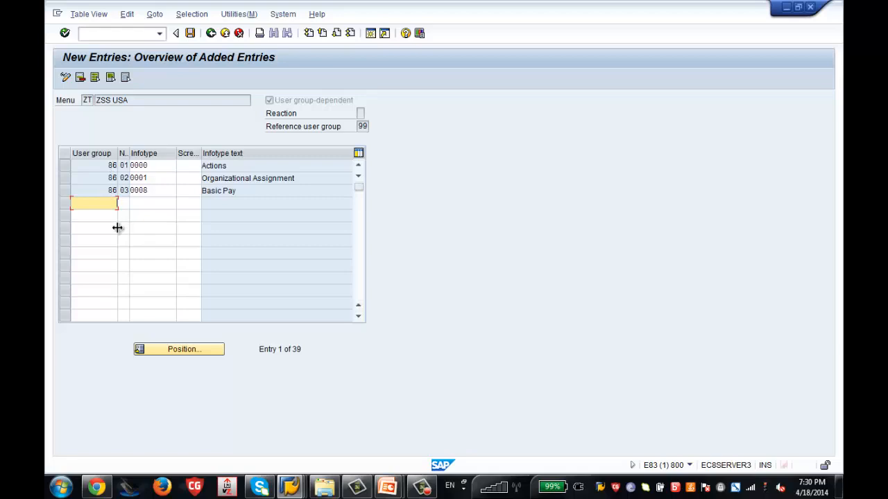
Add row 00/01/0000 Actions for user group 00.
key(Tab)
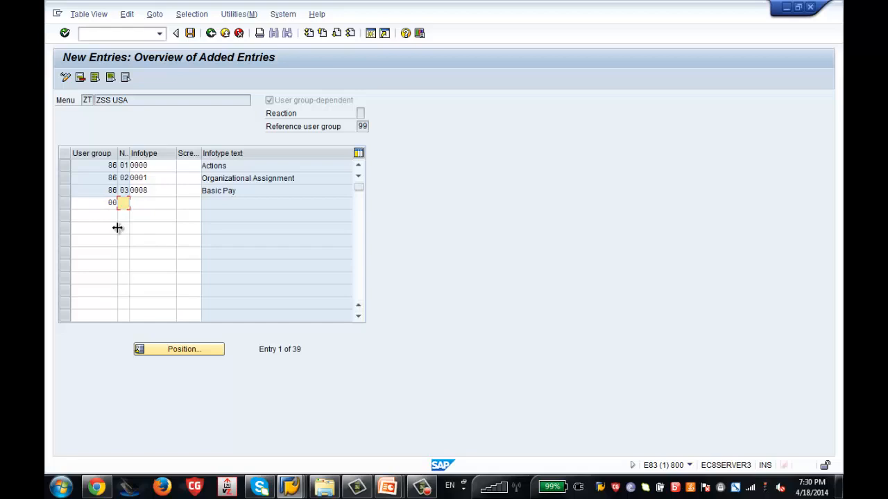
text(01)
key(Tab)
text(0000)
key(Return)
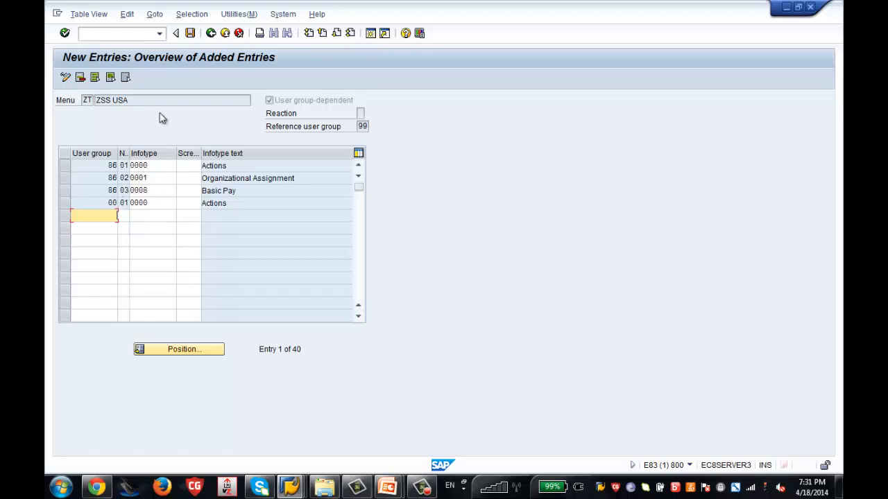
click(165, 203)
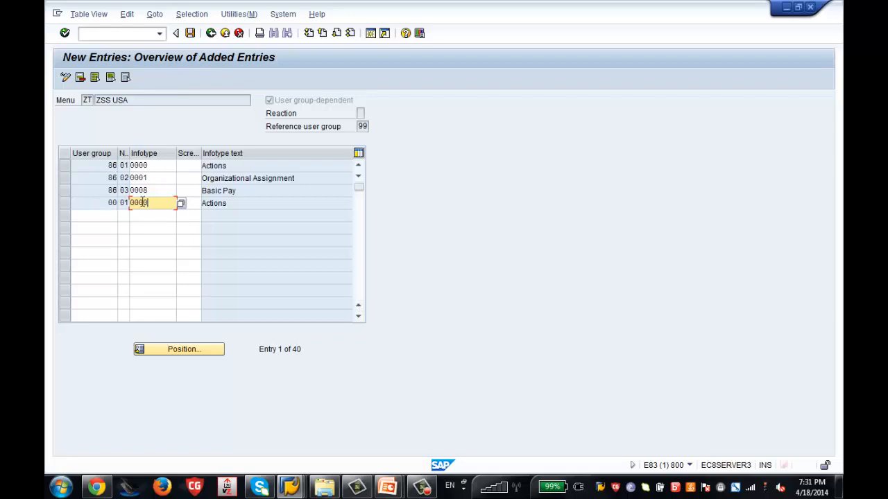
Save the ZT menu entries to the customizing request and acknowledge the info message.
click(192, 33)
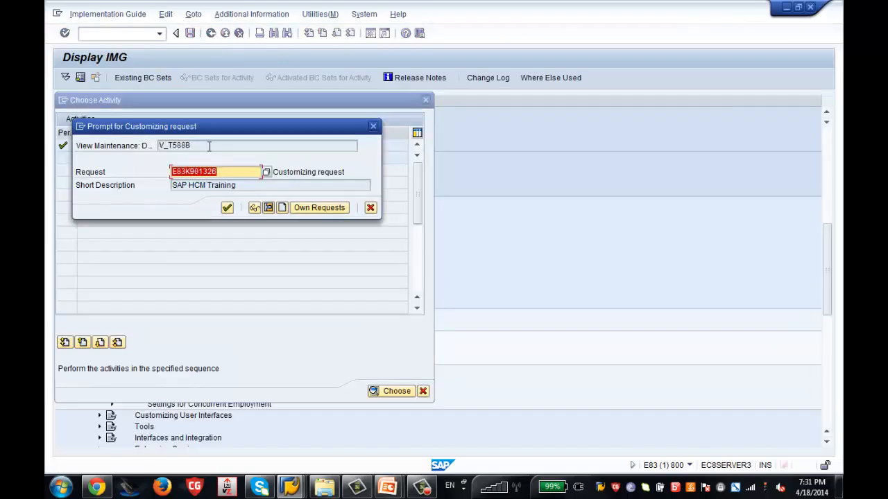
click(228, 208)
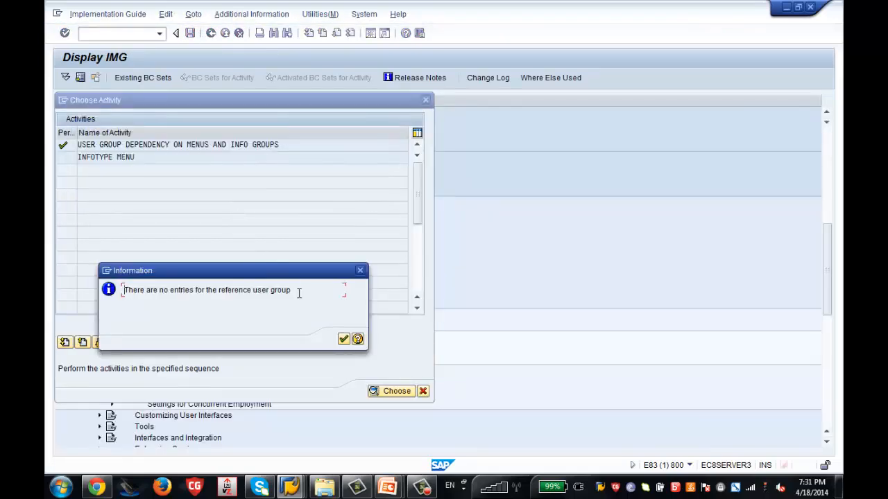
click(343, 339)
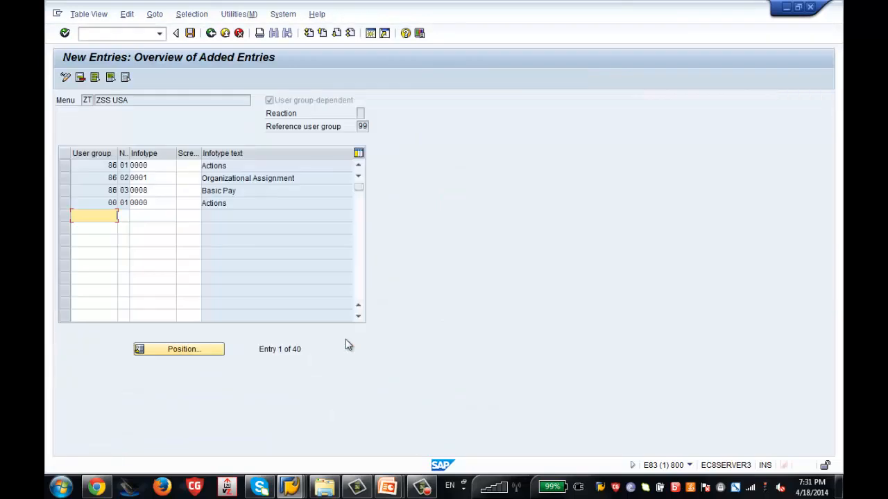
Add row 99/01/0000 Actions for user group 99.
text(99)
key(Tab)
text(01)
key(Tab)
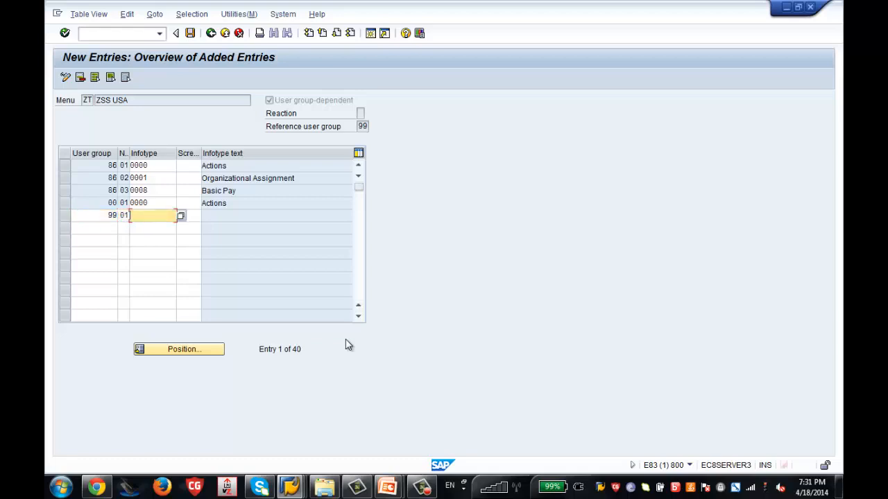
text(0000)
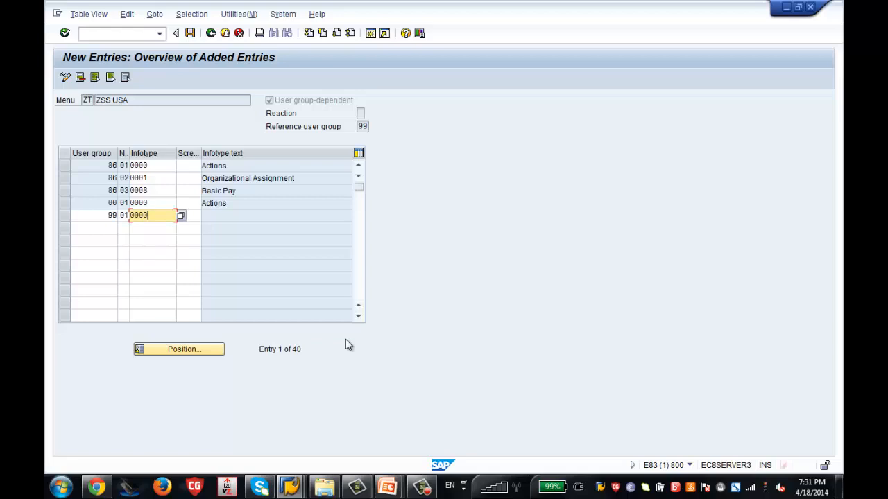
key(Return)
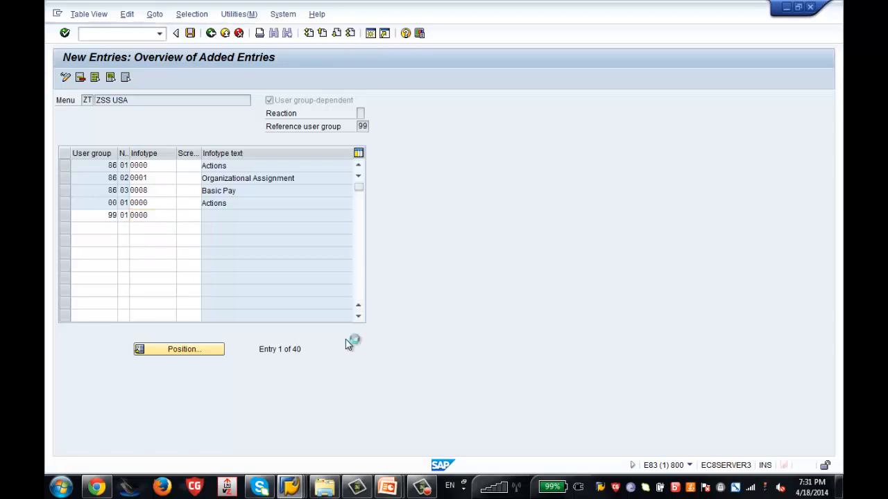
Enter another row 86/01/0000 and change its user group to 99 after the duplicate-key error.
text(86)
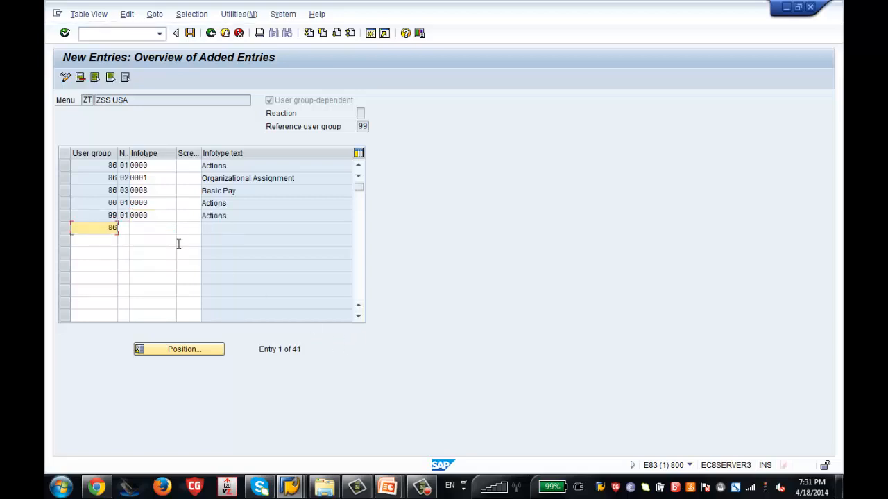
key(Tab)
text(01)
key(Tab)
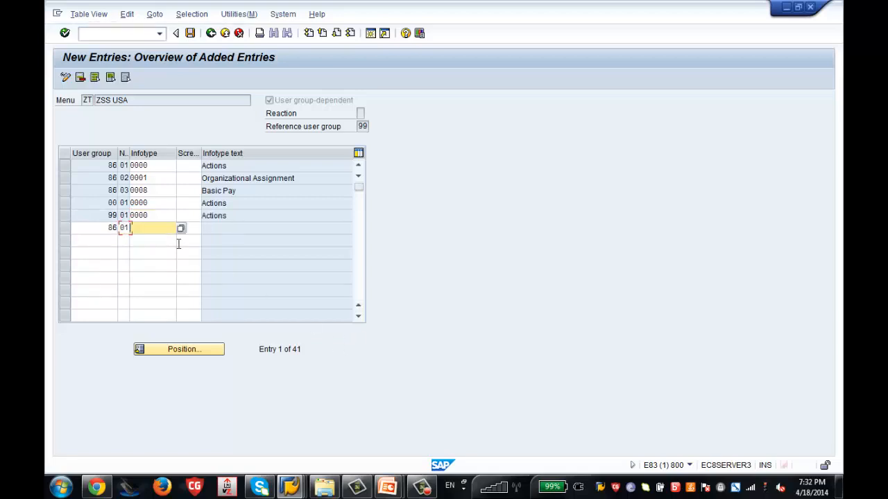
text(0000)
key(Return)
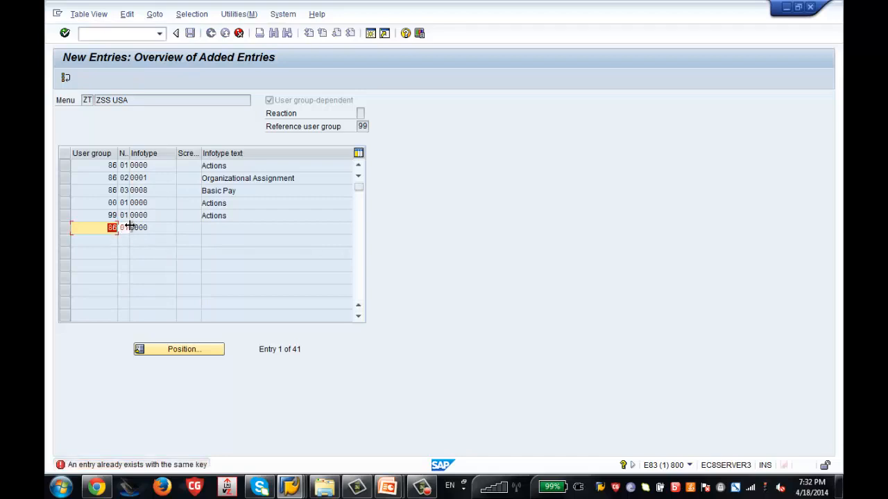
text(99)
key(Return)
Correct that row to sequence 02 with infotype 0001 Organizational Assignment.
click(106, 228)
click(125, 229)
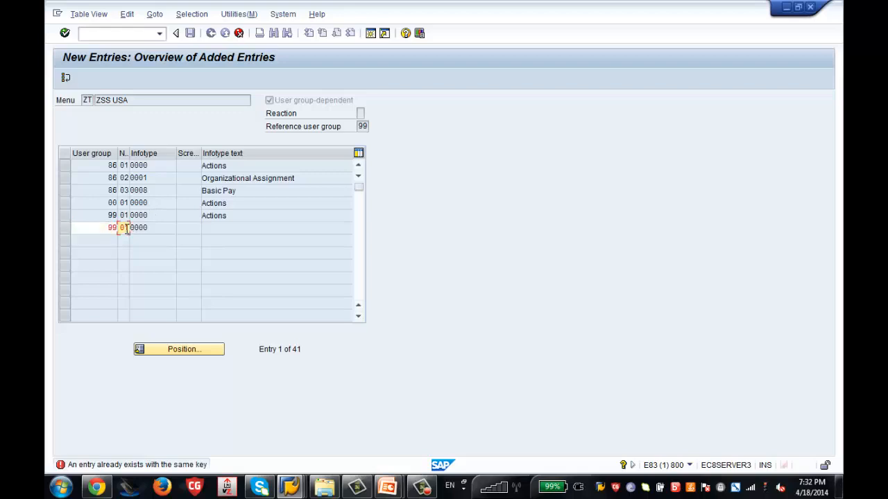
key(BackSpace)
text(2)
key(Return)
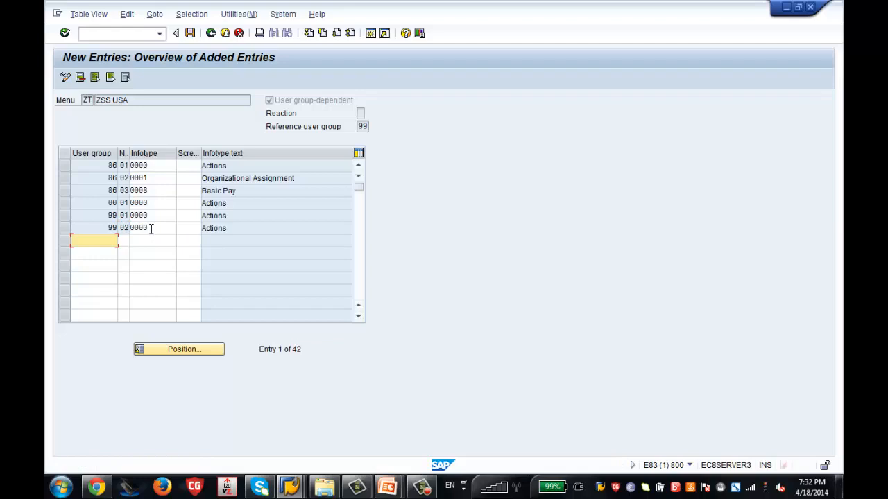
key(BackSpace)
click(151, 229)
key(BackSpace)
text(1)
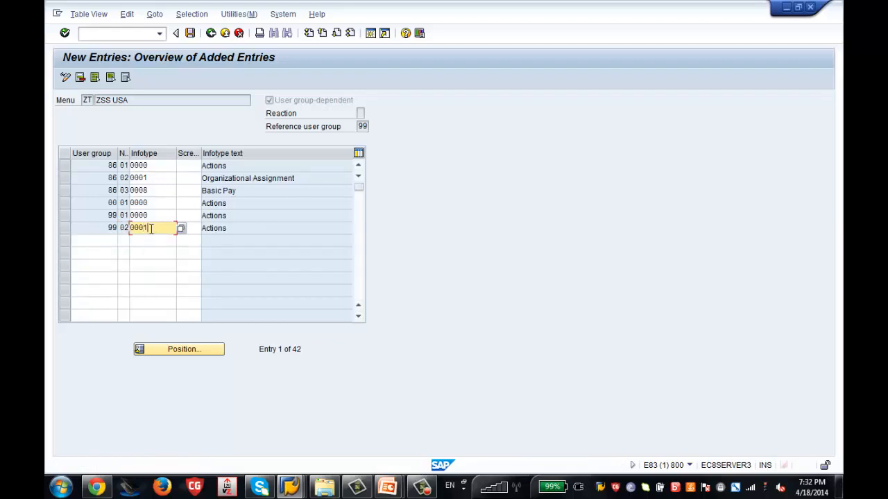
key(Return)
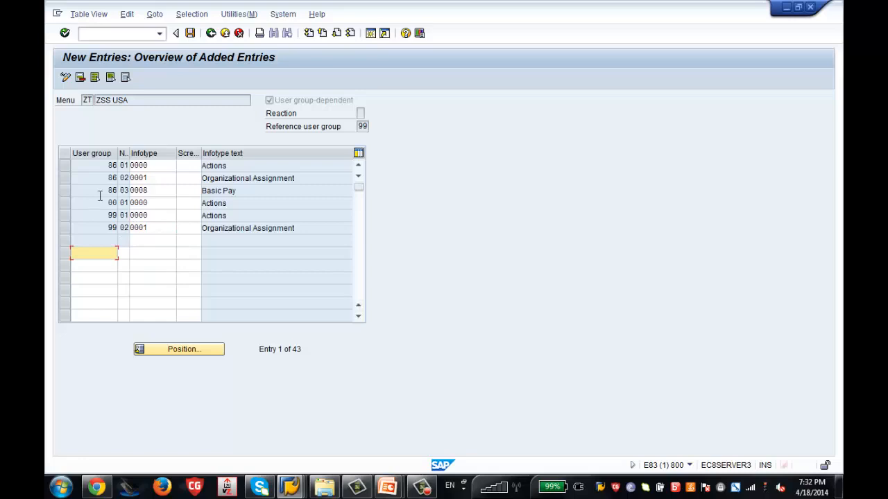
Select the first four ZT menu rows and save the entries.
click(65, 167)
click(66, 179)
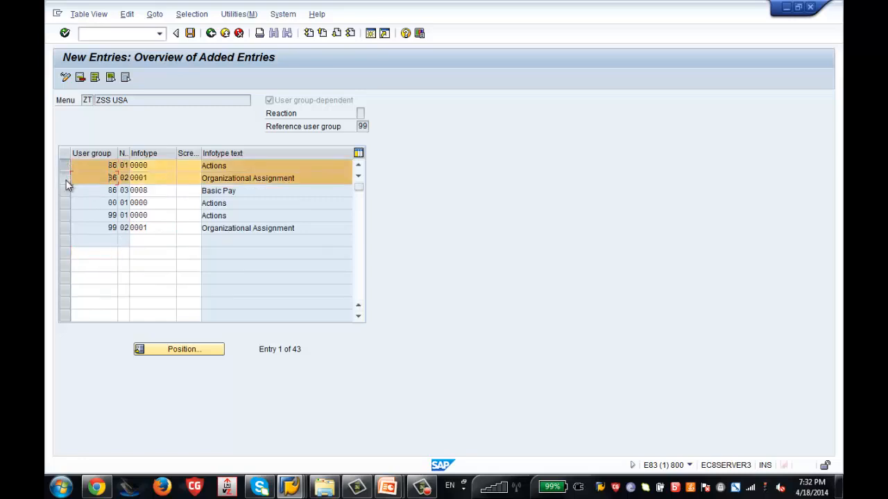
click(65, 190)
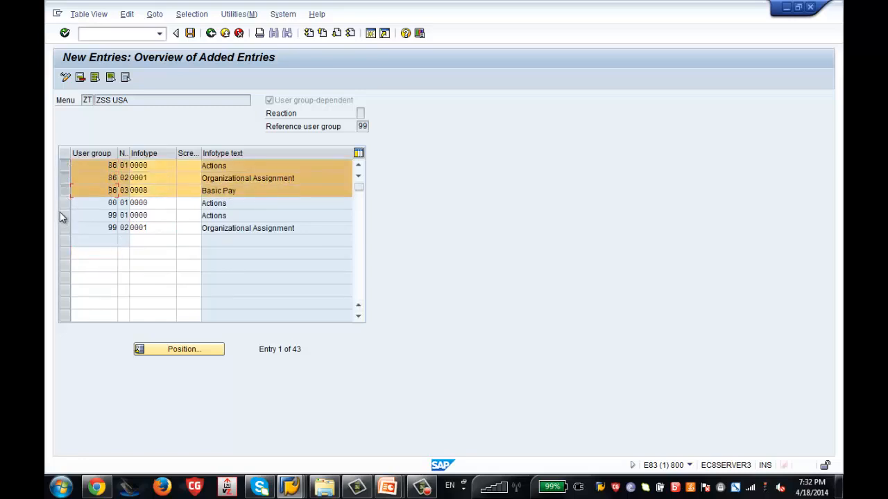
click(63, 203)
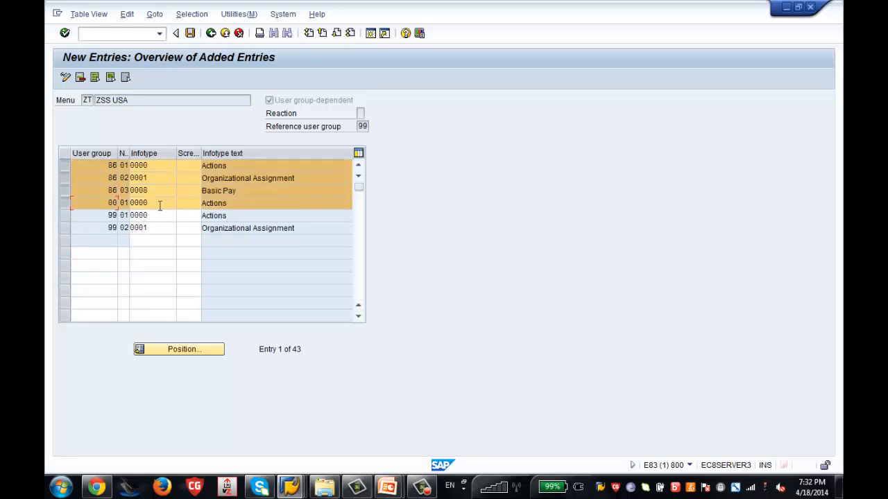
click(190, 33)
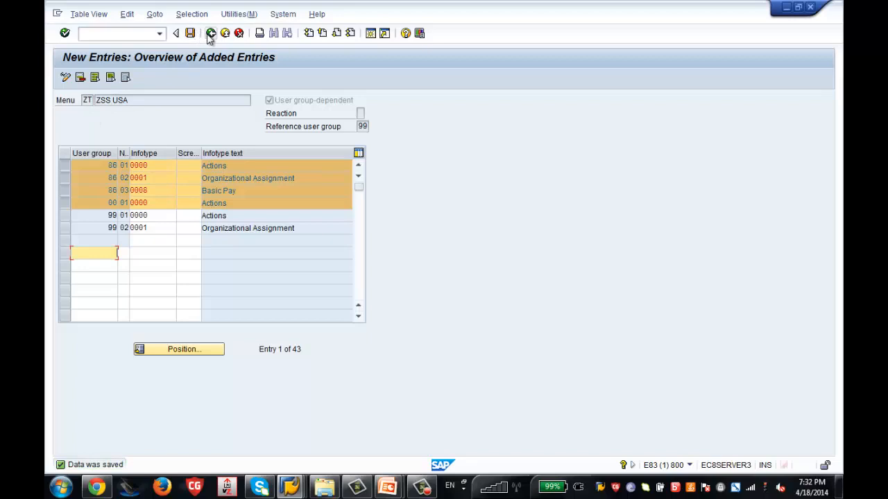
Back out to the IMG and close the Infotype Menu activity chooser.
click(212, 35)
click(212, 34)
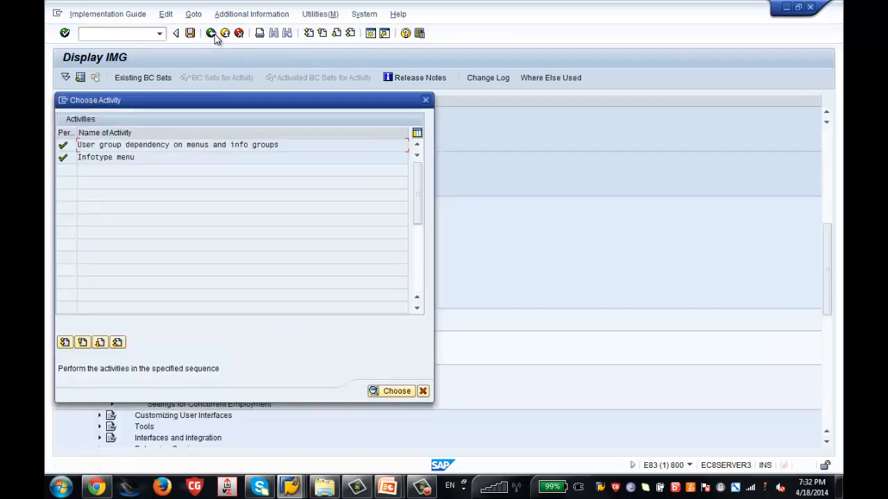
click(425, 99)
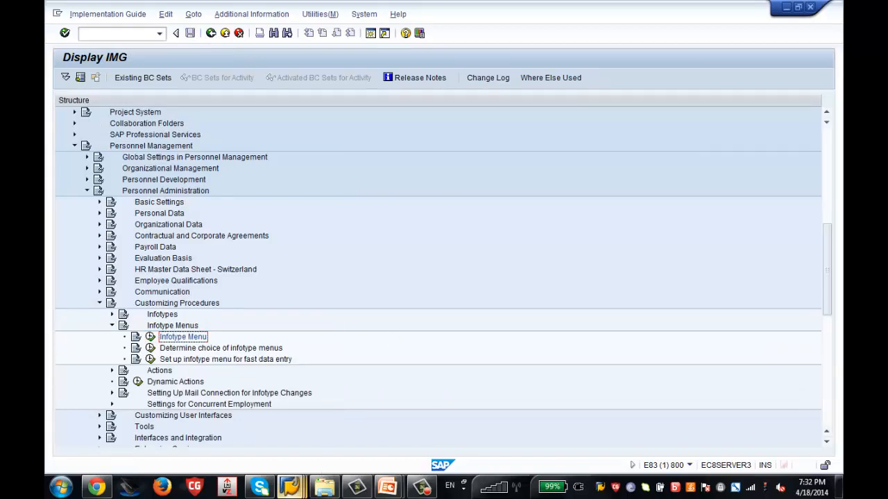
mouse_move(291, 487)
click(413, 419)
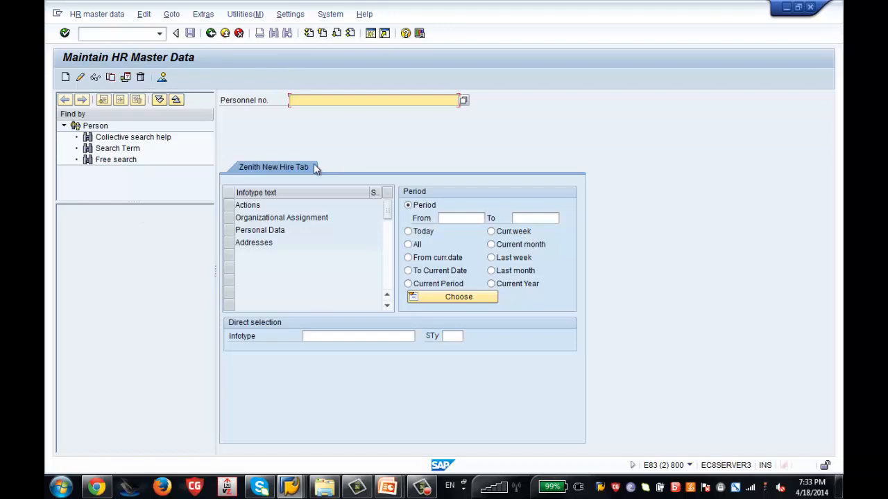
mouse_move(292, 489)
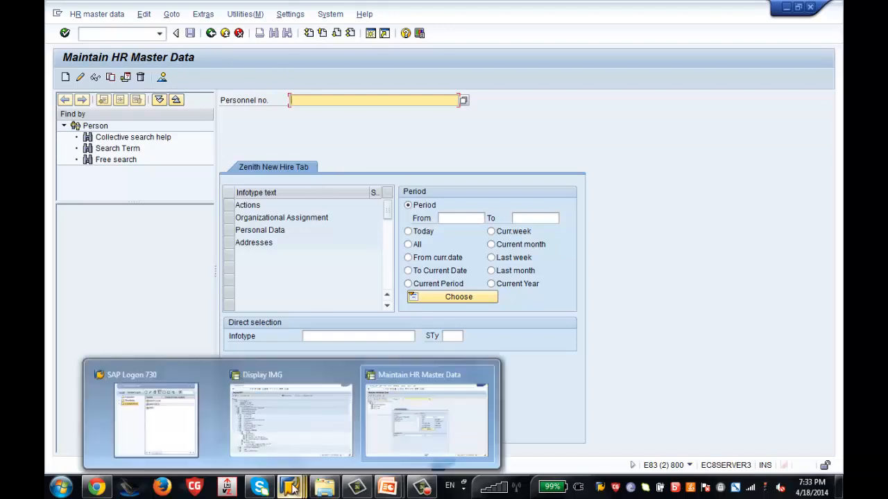
click(301, 435)
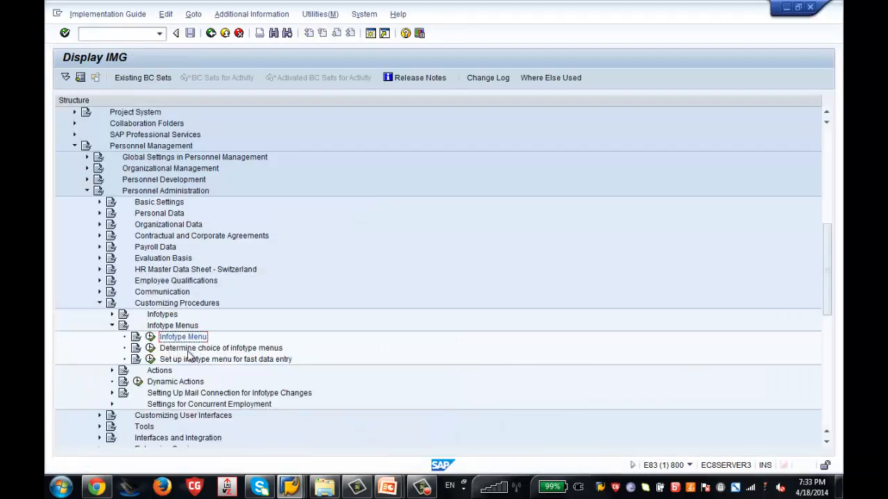
Open User group dependency on menus and info groups and select the menu 01 row.
click(151, 351)
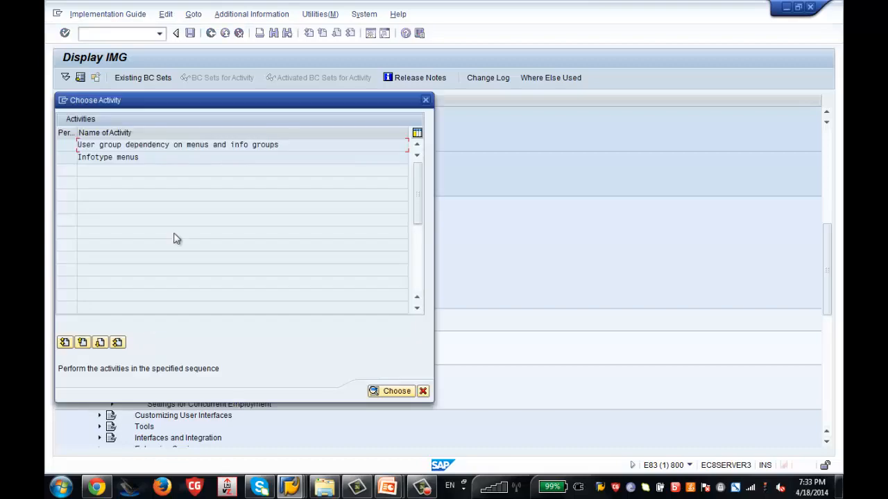
double_click(219, 147)
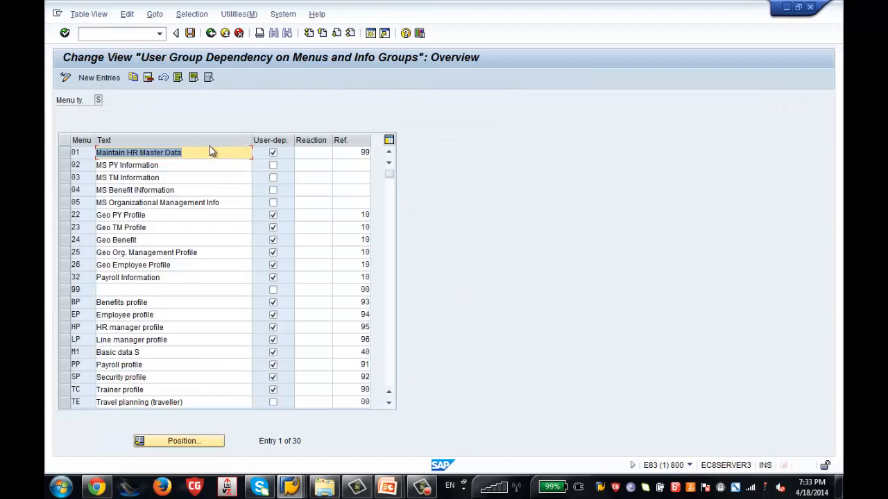
click(65, 157)
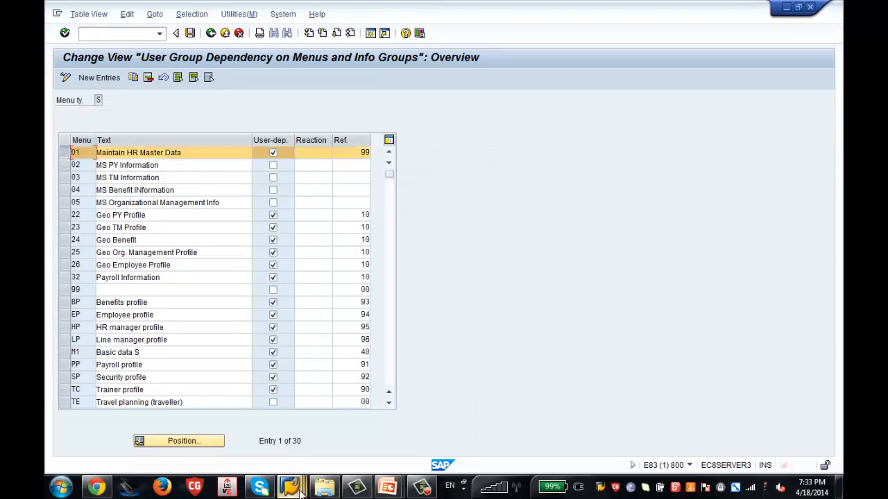
Compare menu 01's entry, reference 99, against the Maintain HR Master Data window.
mouse_move(290, 487)
click(406, 425)
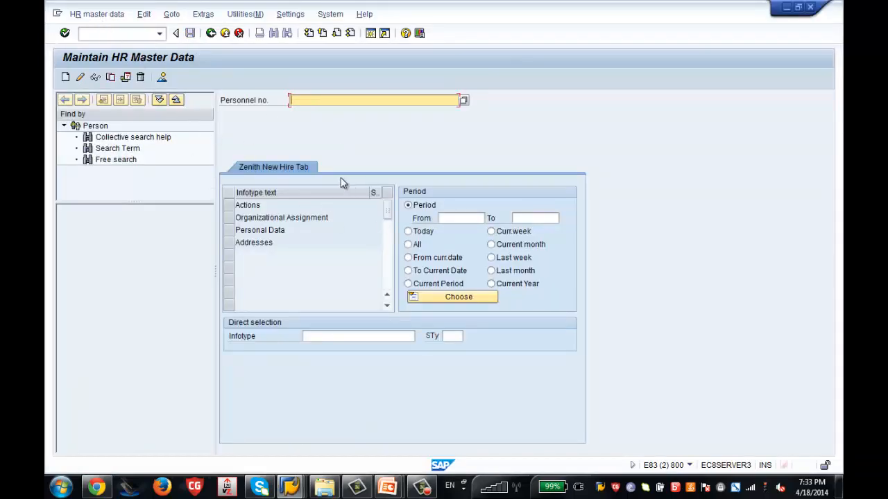
mouse_move(291, 484)
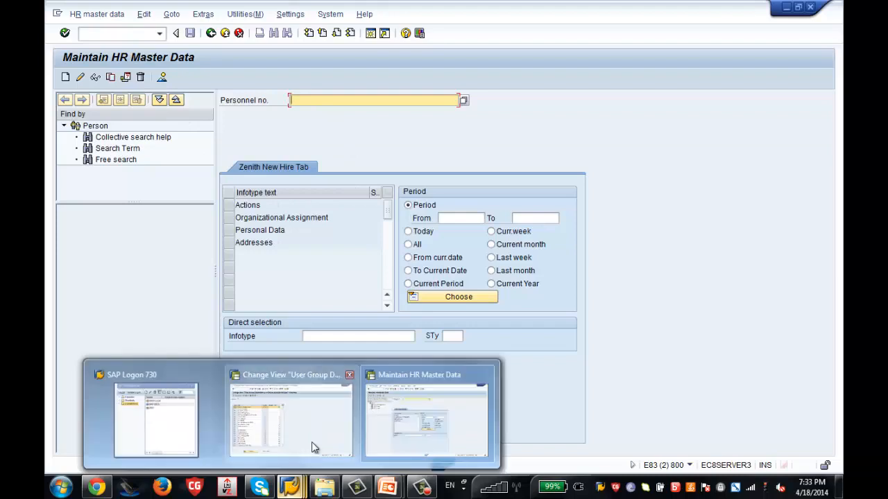
click(311, 448)
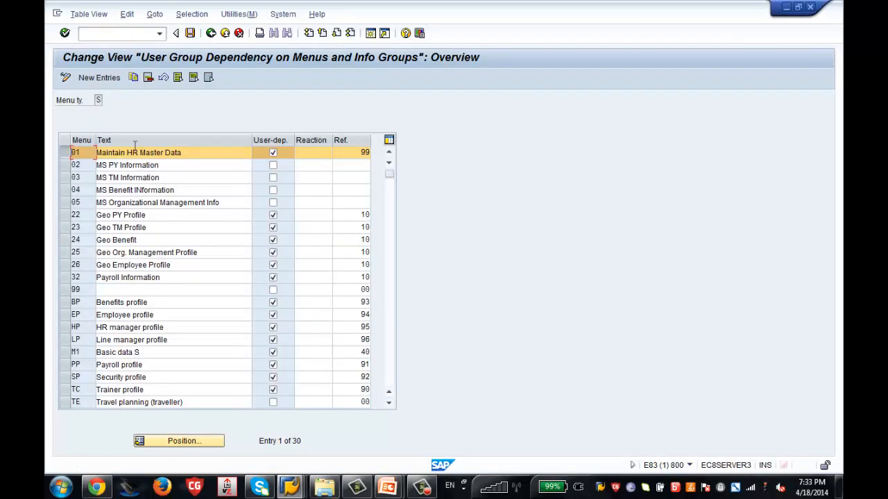
mouse_move(291, 483)
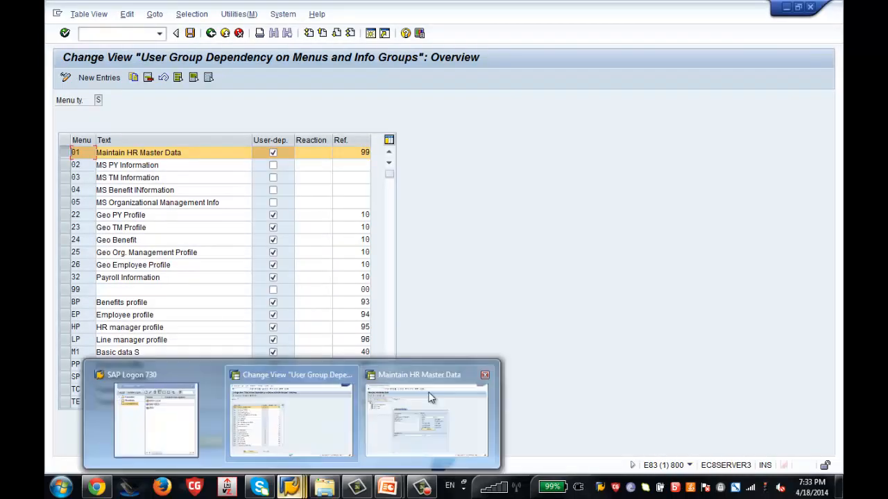
click(428, 396)
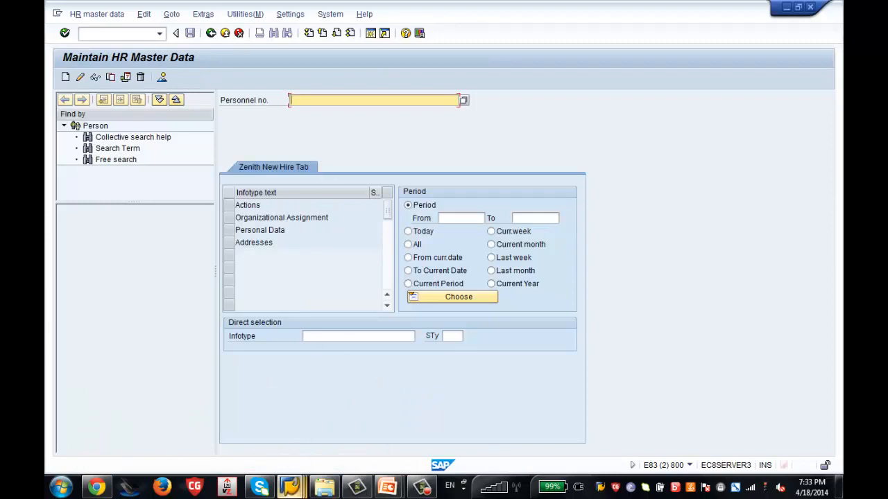
mouse_move(292, 483)
click(251, 416)
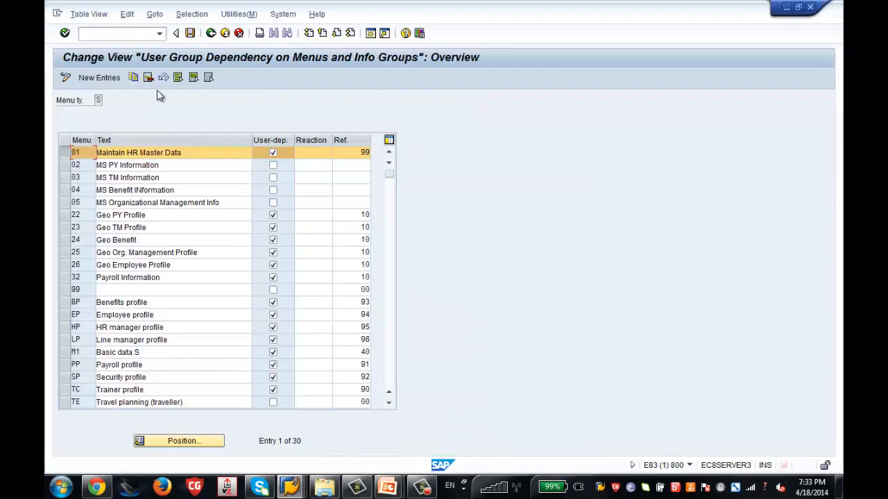
Open the Infotype menus activity with menu 01 chosen from the F4 list.
click(211, 33)
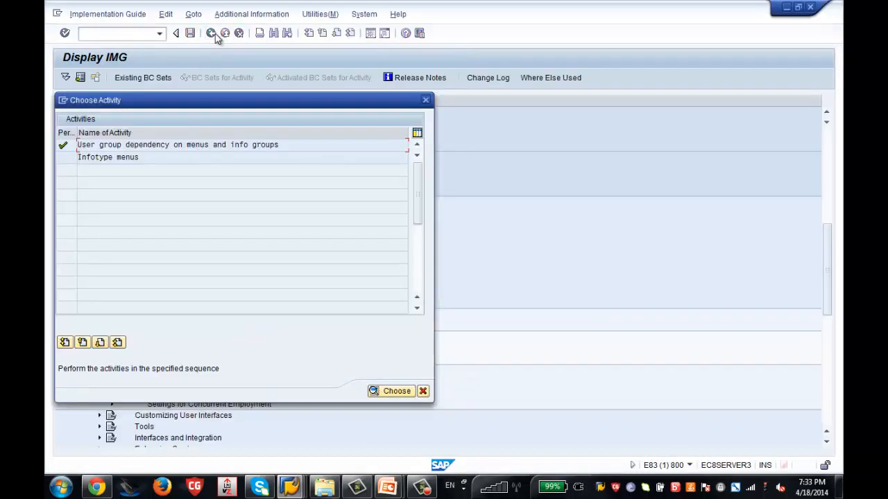
double_click(114, 157)
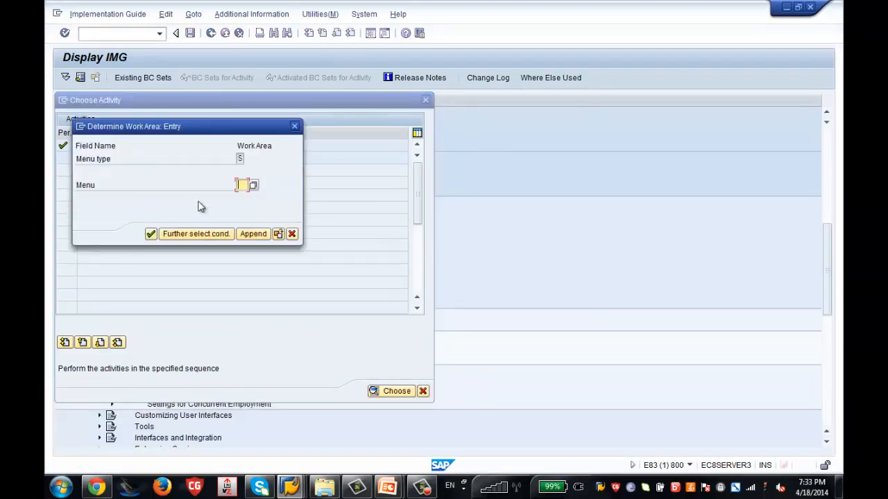
click(253, 186)
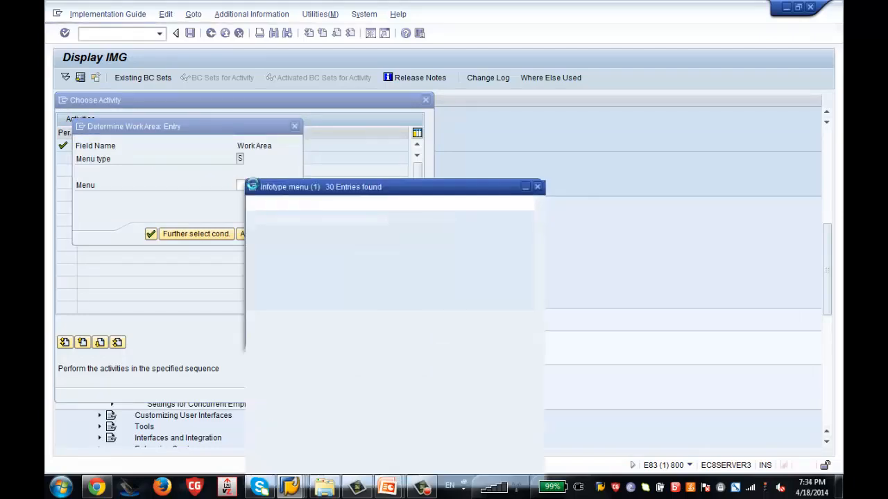
double_click(311, 188)
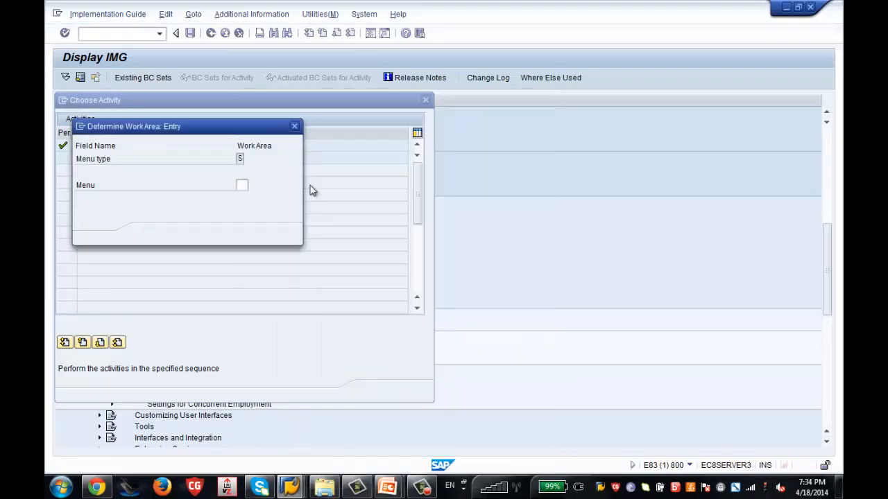
key(Return)
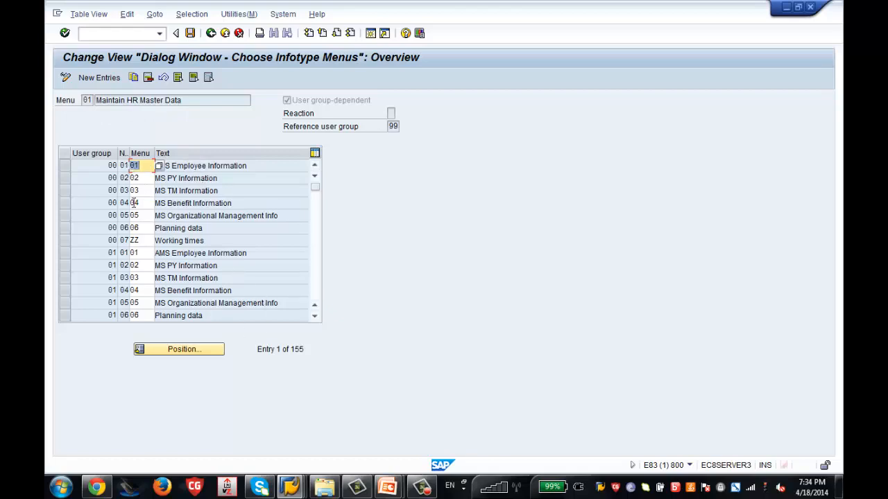
Position to user group 86 and check its Zenith New Hire Tab row against PA30.
click(182, 350)
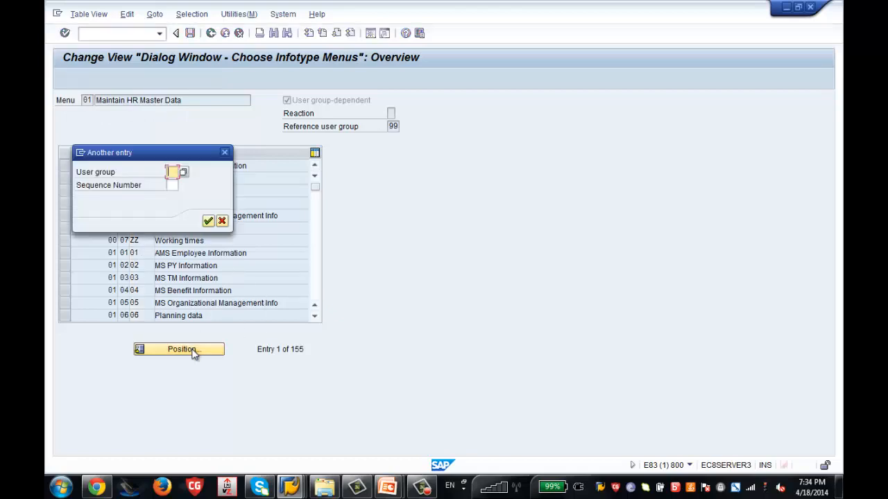
text(86)
key(Return)
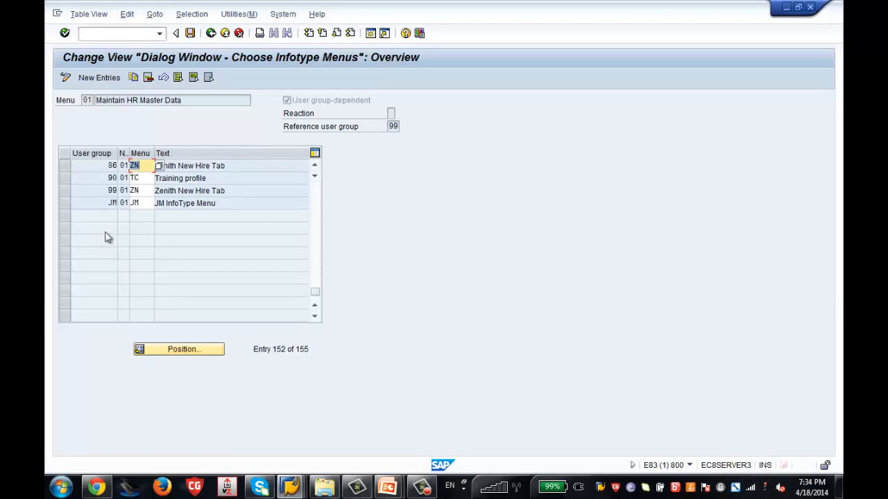
click(62, 166)
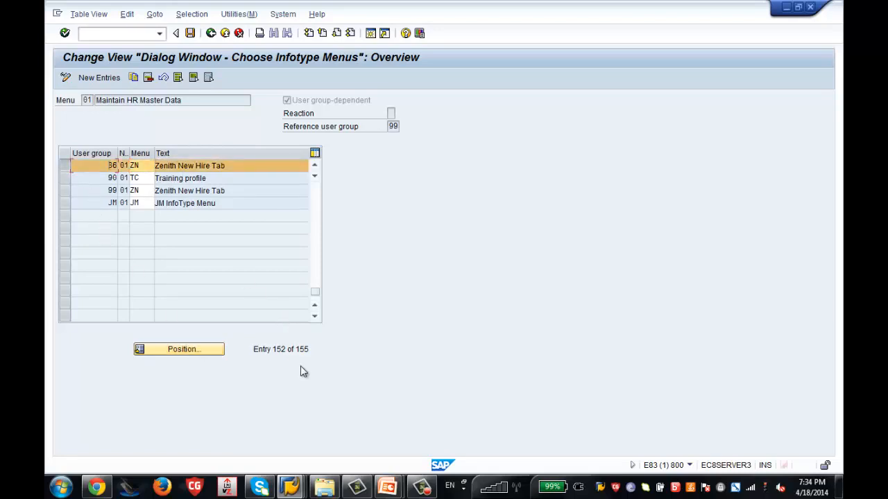
mouse_move(291, 490)
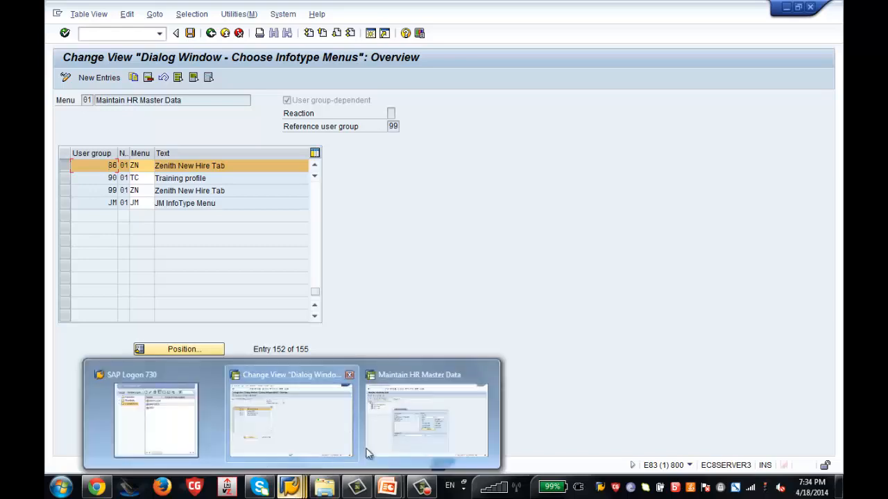
click(412, 444)
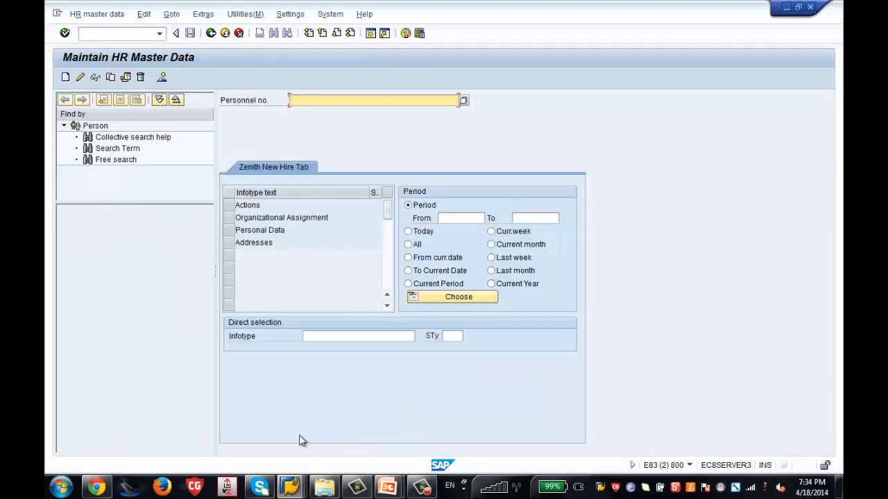
mouse_move(291, 489)
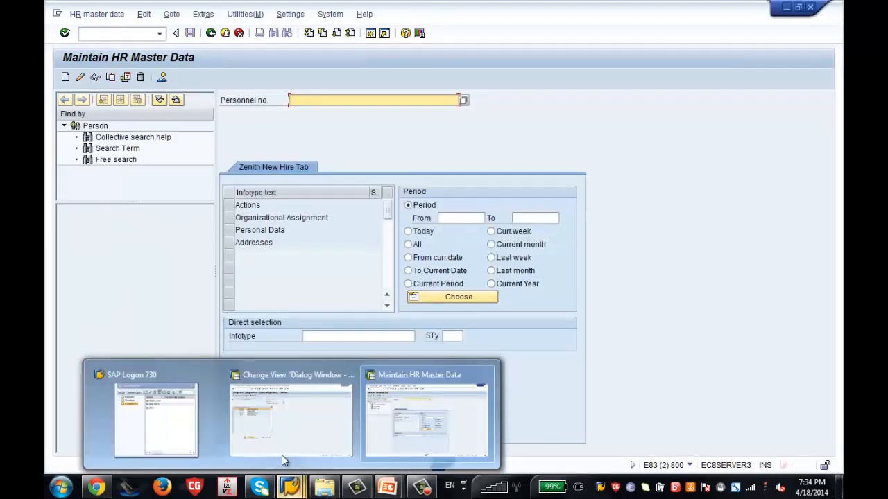
click(288, 411)
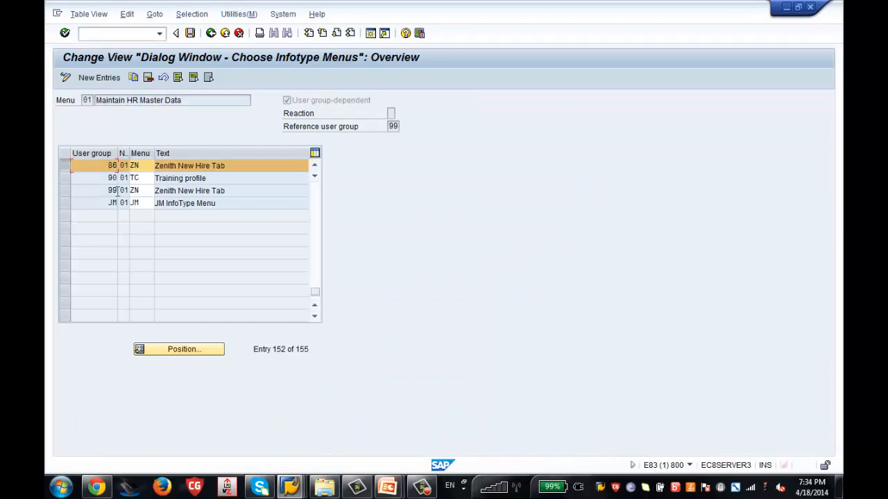
click(63, 164)
Add a menu entry for user group 86, sequence 02, pointing to menu ZT.
click(90, 77)
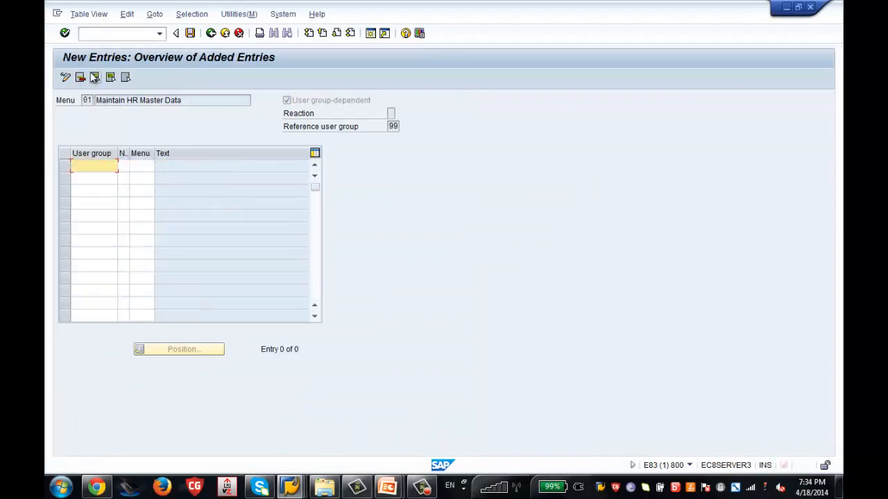
text(86)
key(Tab)
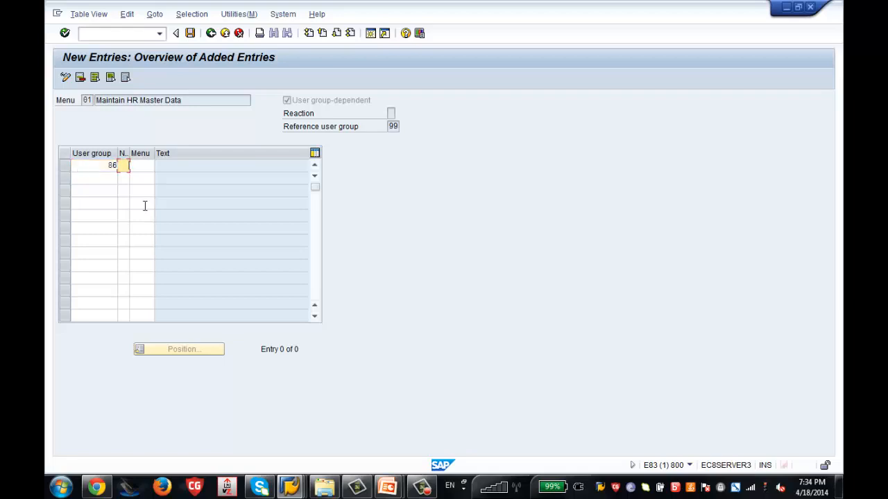
text(02)
key(Tab)
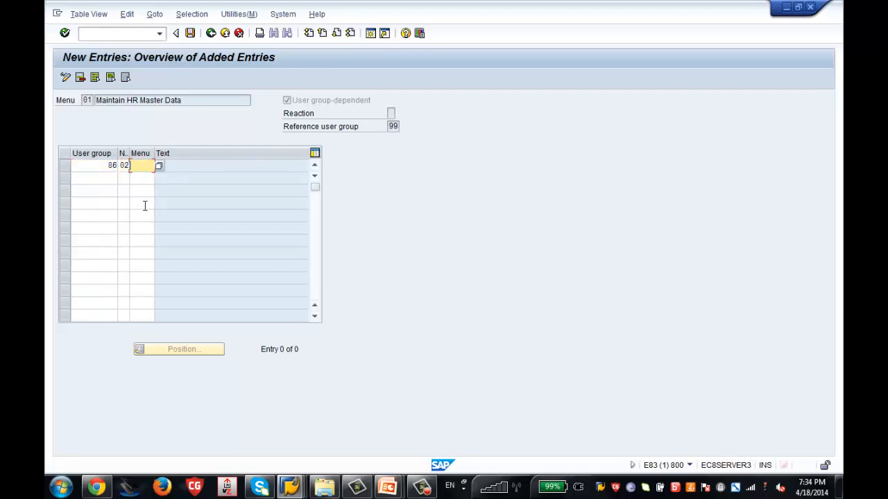
text(ZT)
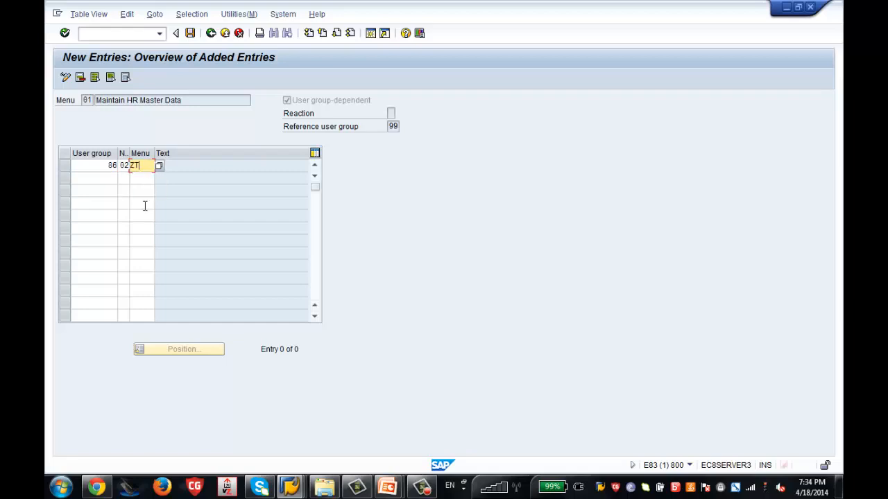
key(Return)
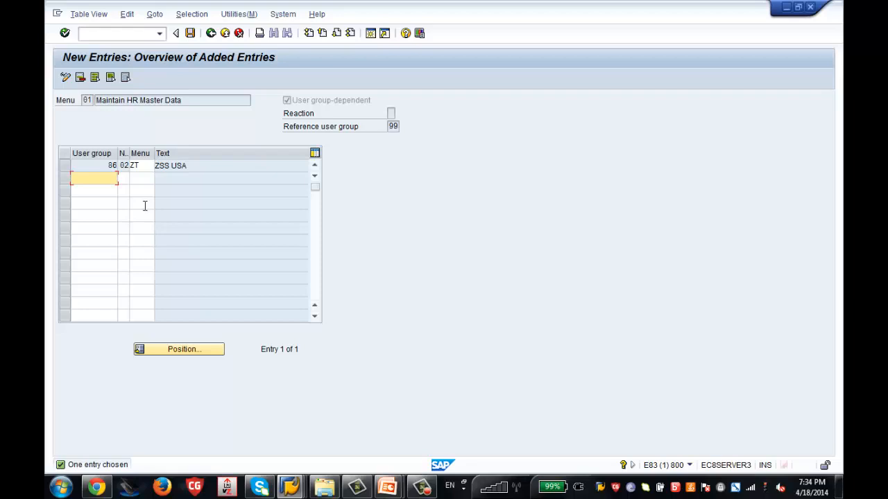
Add a second ZT menu entry for user group 00 with sequence 98.
text(0)
key(Tab)
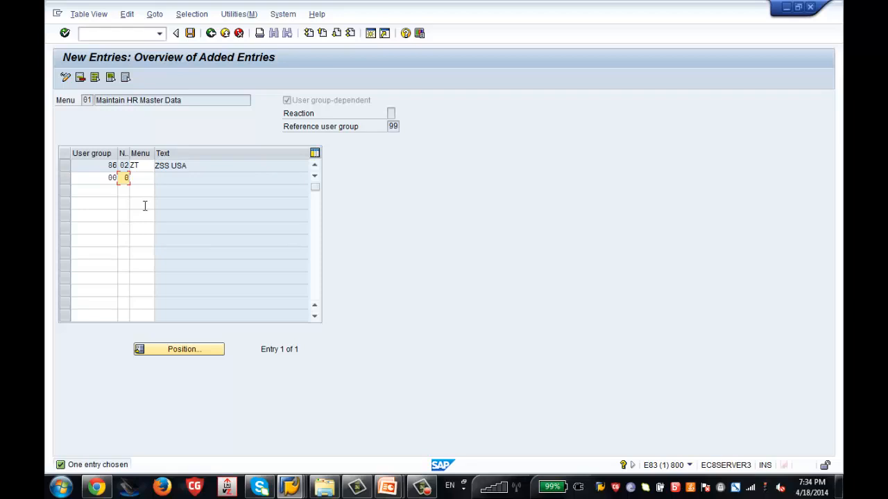
text(1)
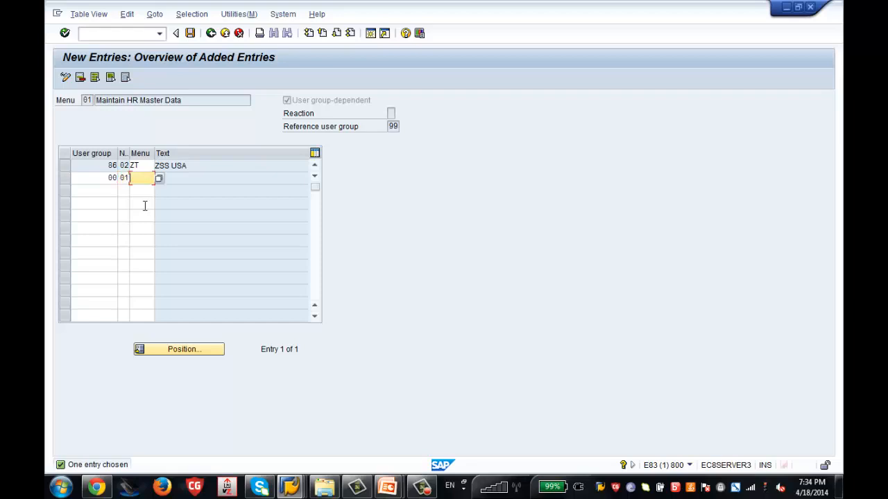
text(ZT)
key(Return)
key(Return)
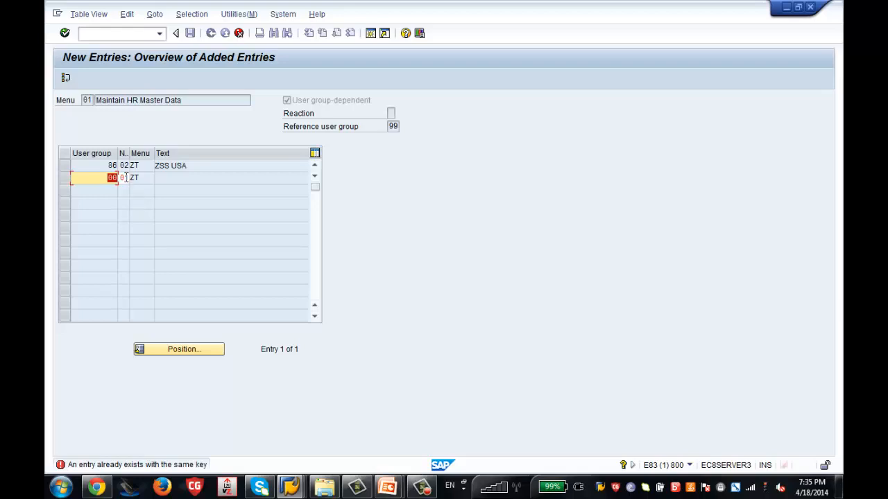
click(124, 178)
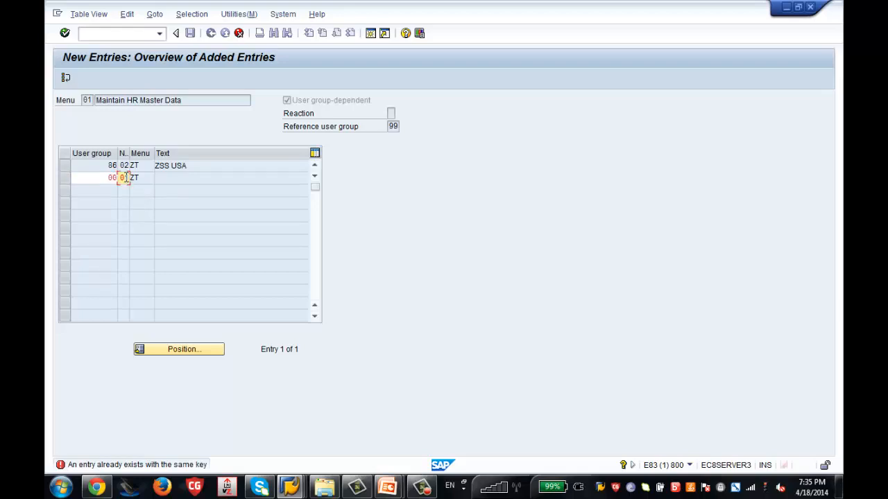
click(125, 177)
text(98)
key(Return)
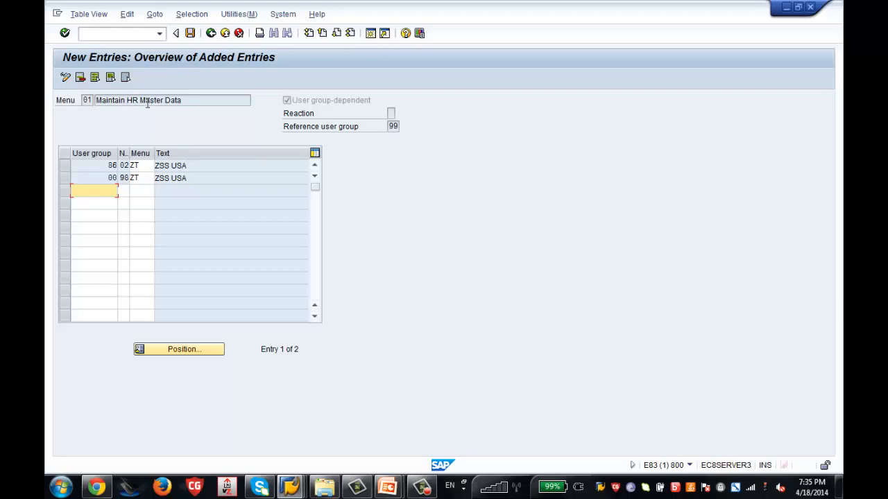
Save the entries under the SAP HCM Training request and return to the HR master data window.
click(190, 33)
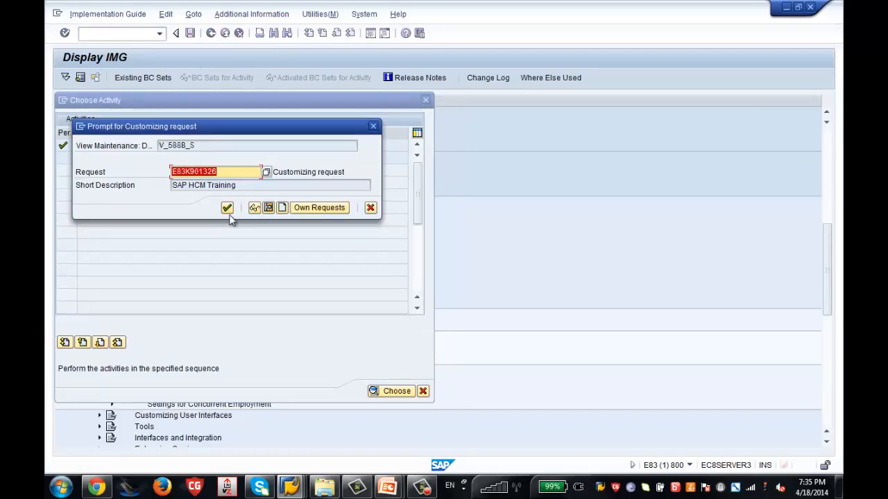
click(228, 209)
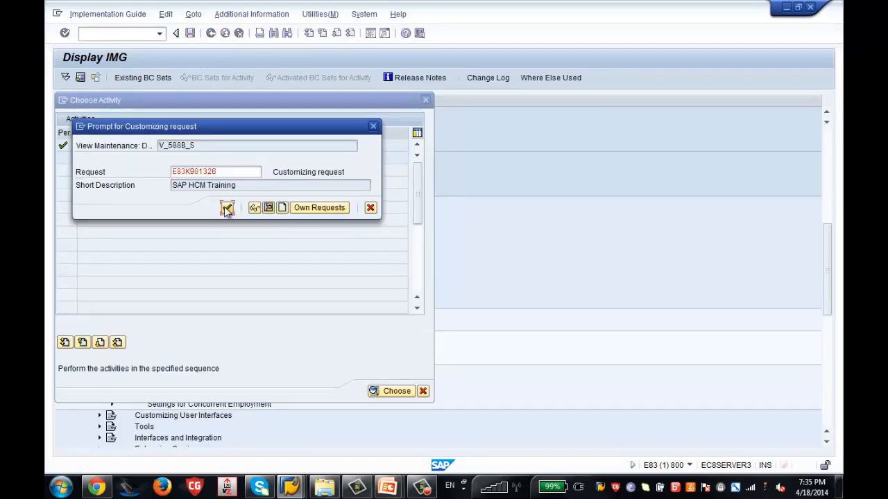
click(228, 207)
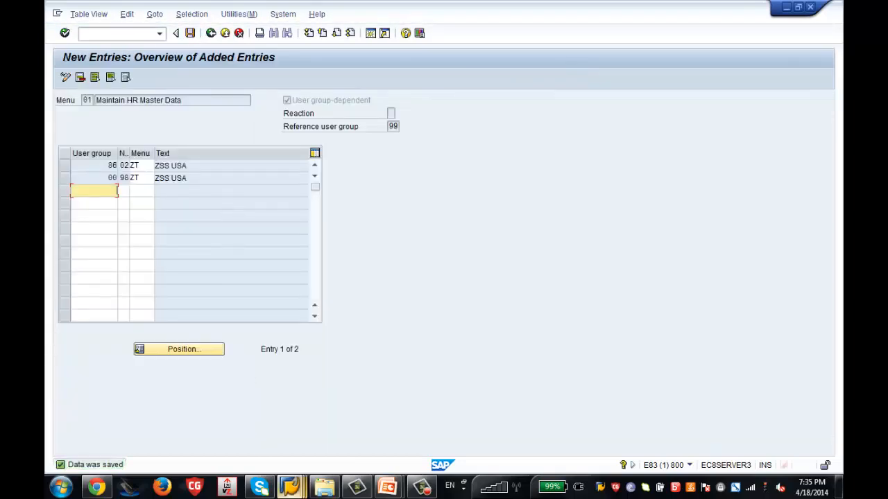
mouse_move(290, 486)
click(422, 424)
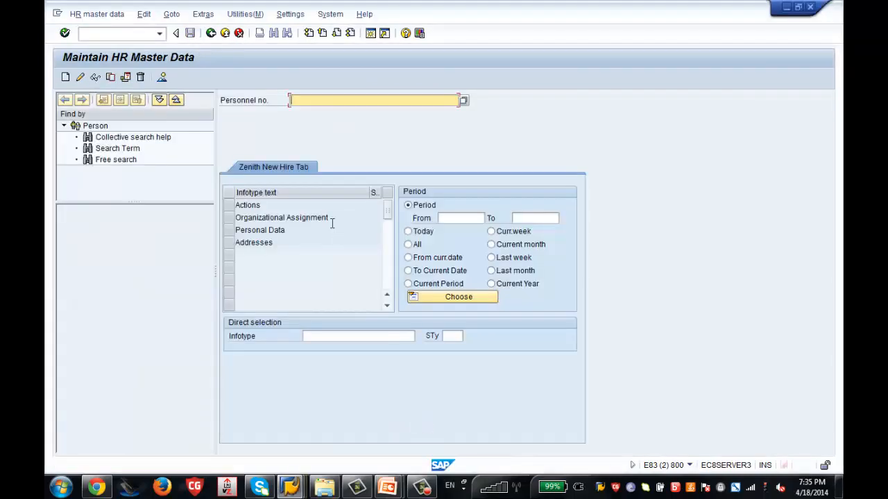
Rerun PA30 and view the ZSS USA tab listing Actions, Organizational Assignment and Basic Pay.
click(212, 37)
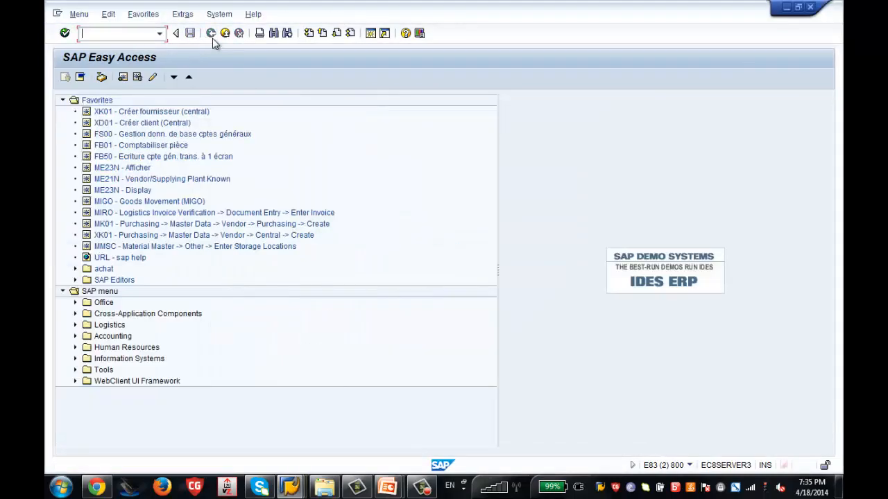
text(pa30)
key(Return)
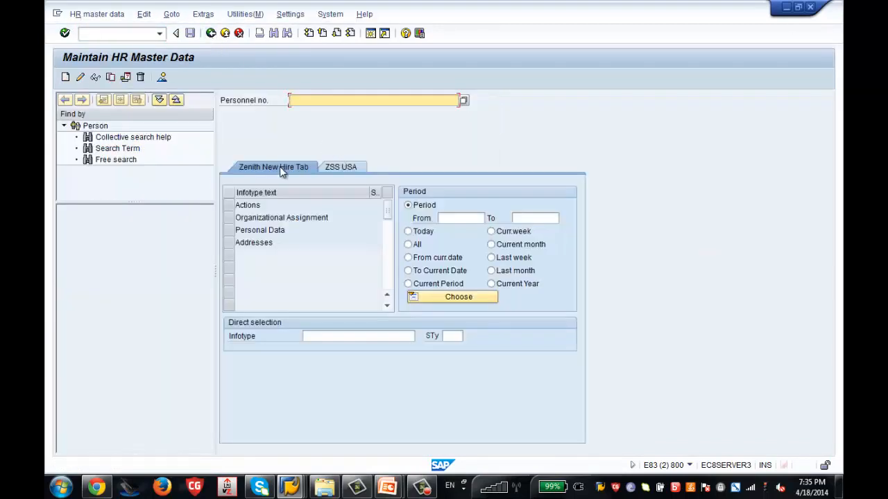
click(332, 170)
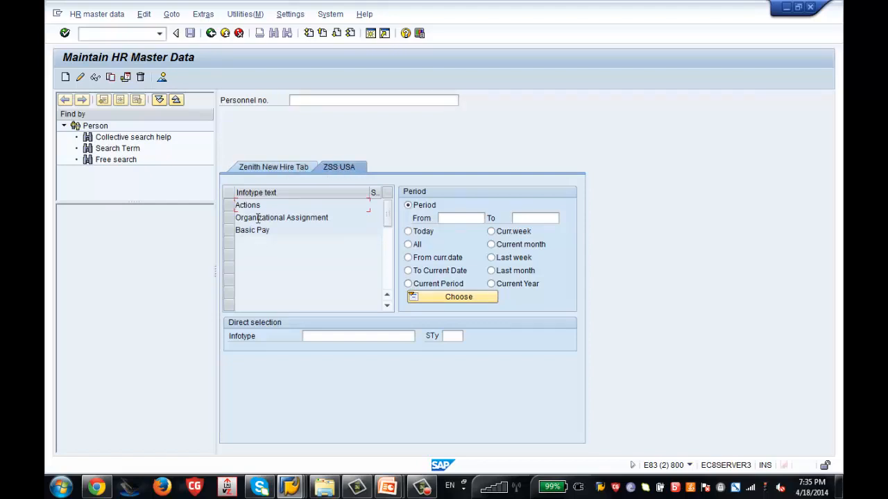
In Own Data parameters, change UGR from 86 to 00 and save the profile.
click(336, 15)
mouse_move(343, 58)
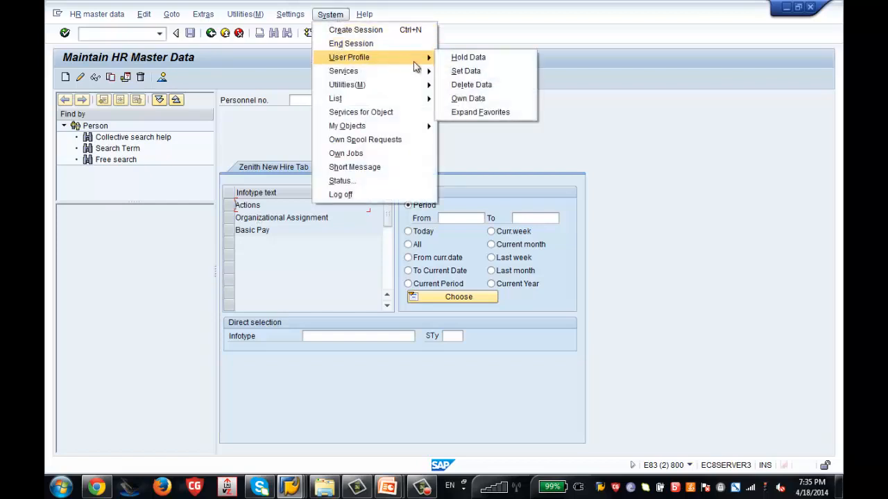
click(457, 100)
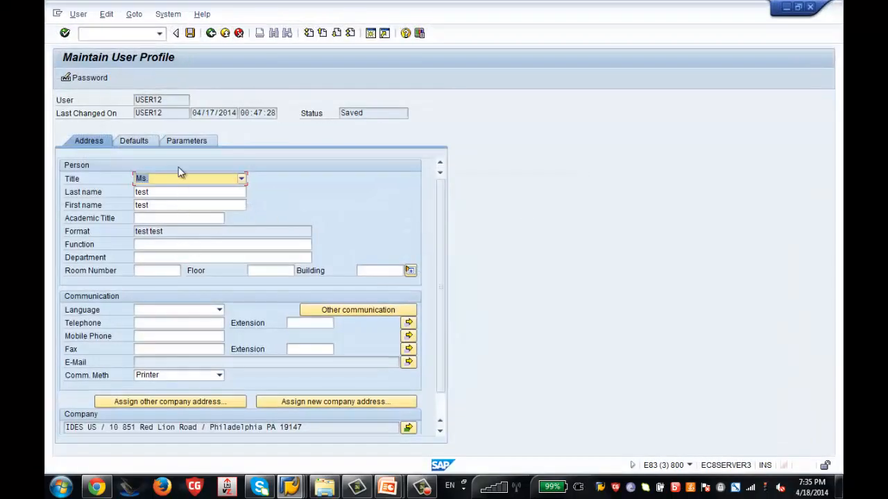
click(177, 142)
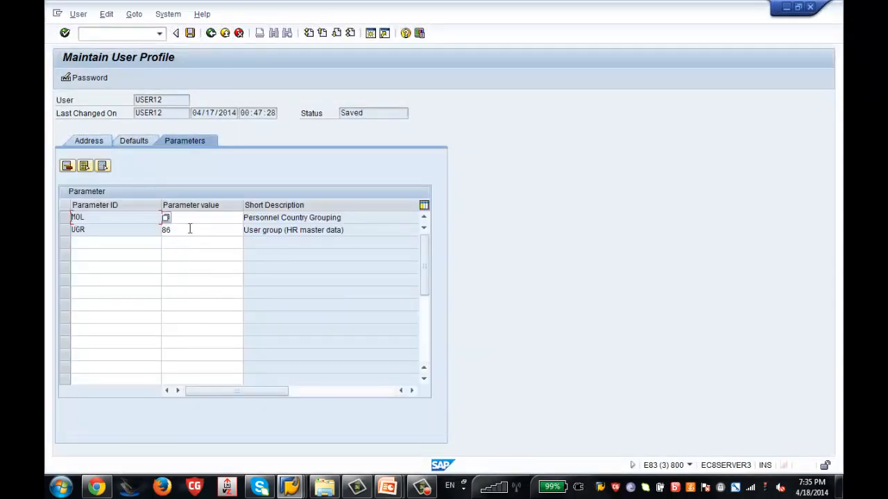
click(189, 230)
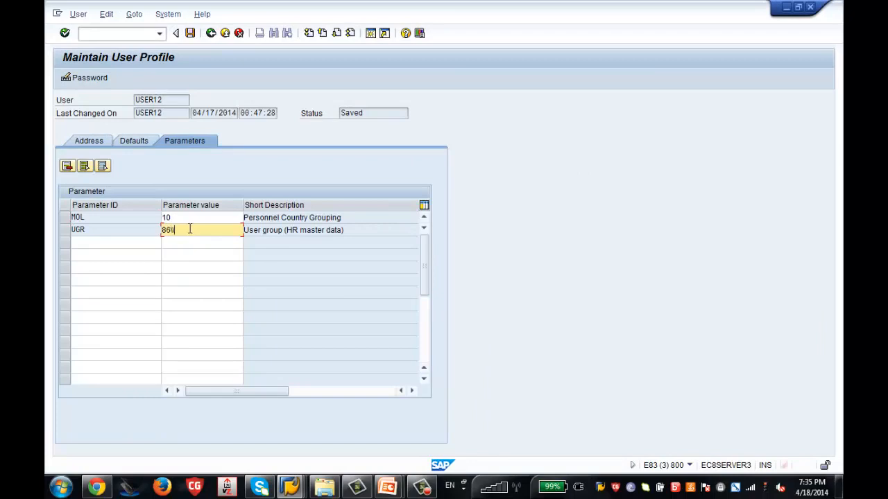
key(BackSpace)
key(BackSpace)
text(0)
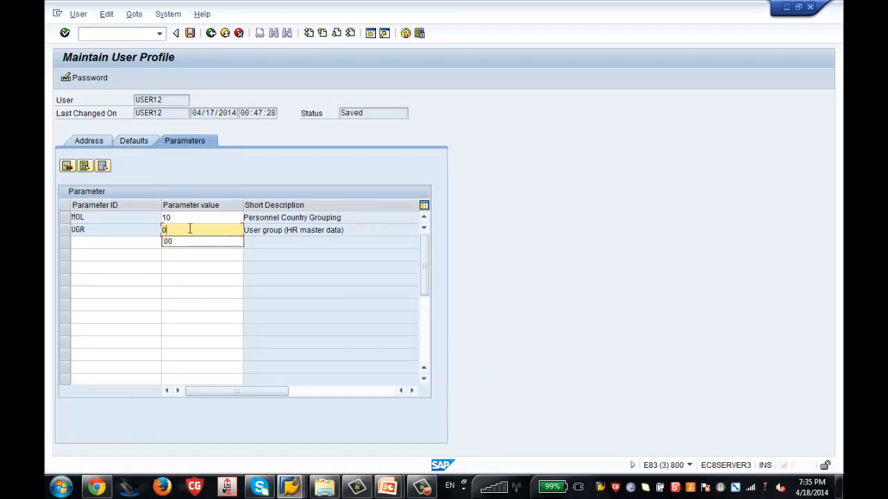
text(0)
key(Return)
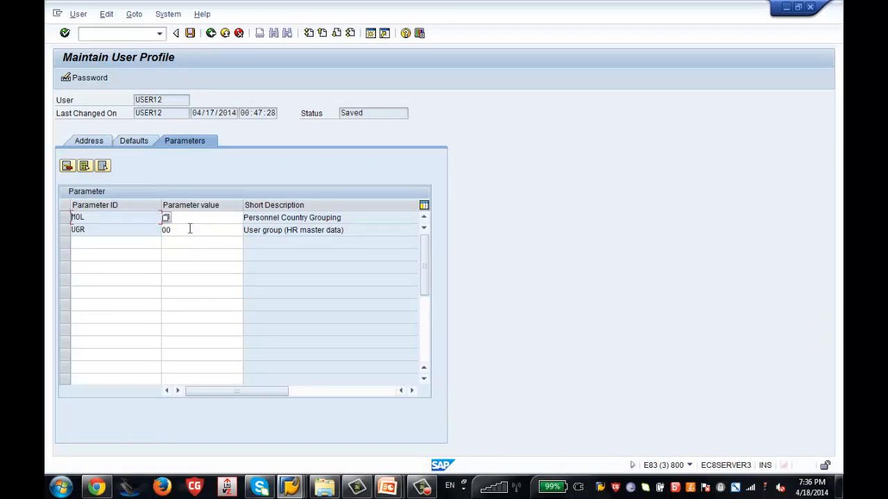
click(190, 33)
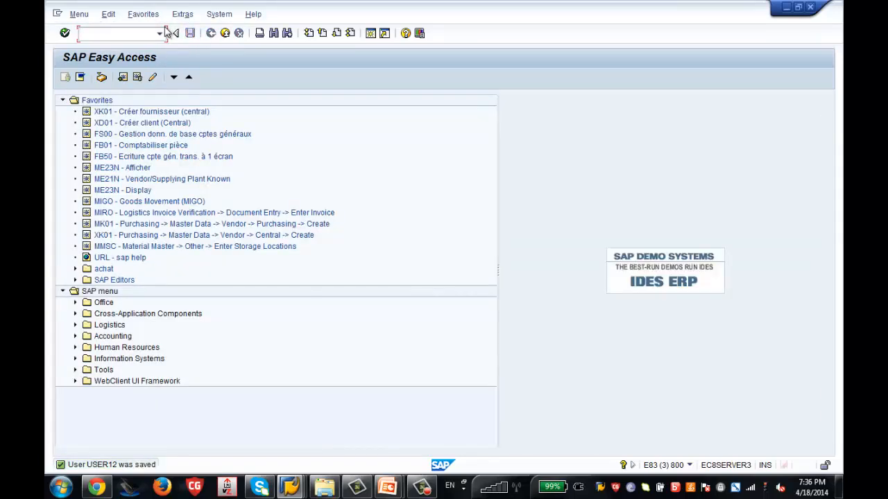
Rerun PA30 and check the ZSS USA and Working times tabs under user group 00.
text(pa30)
key(Return)
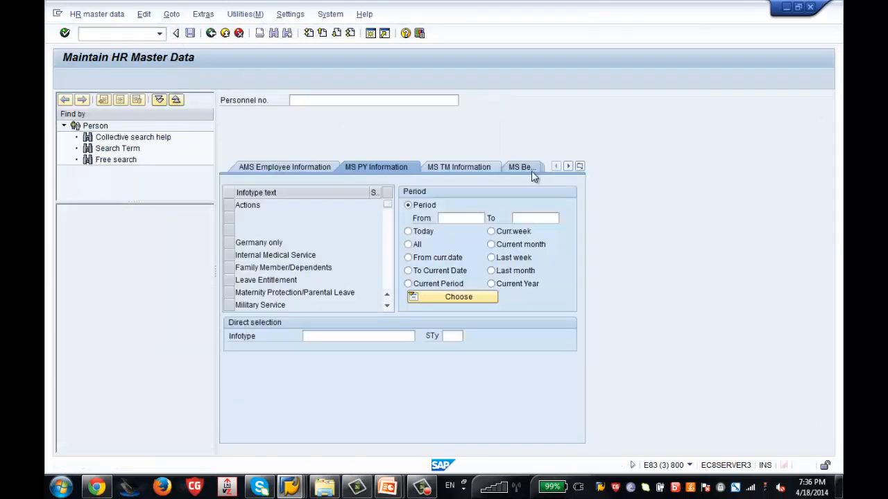
click(531, 170)
click(522, 174)
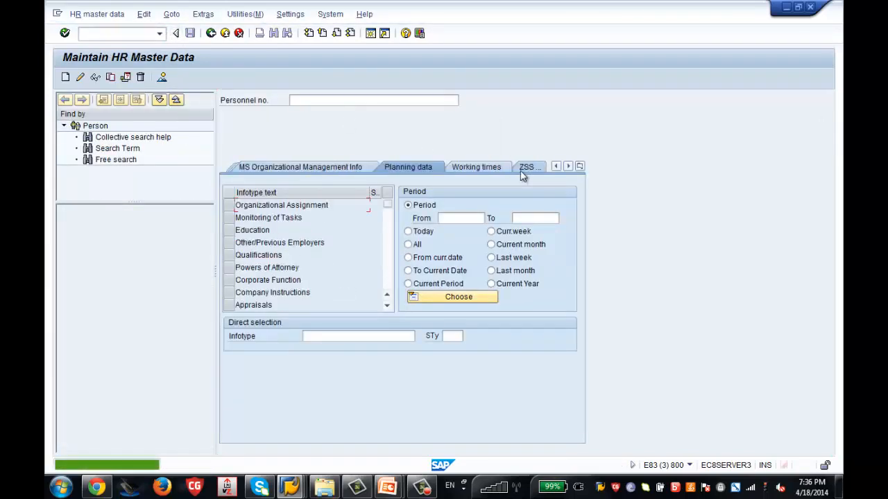
click(525, 170)
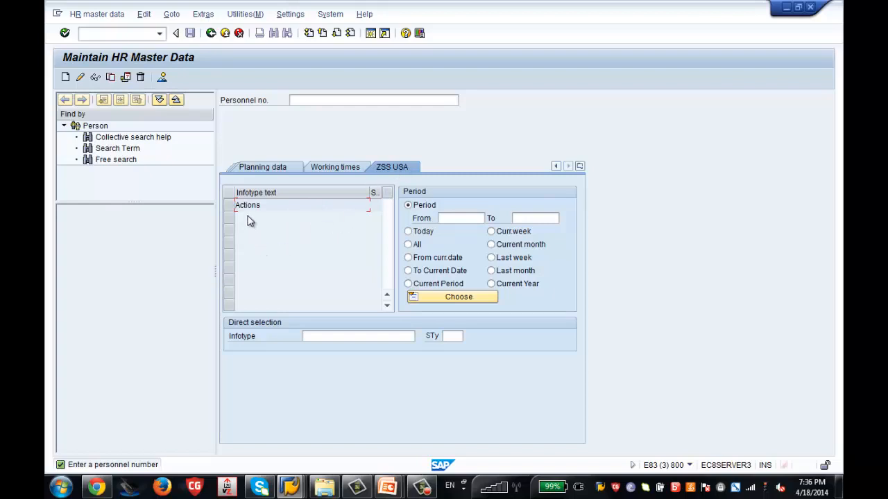
click(330, 168)
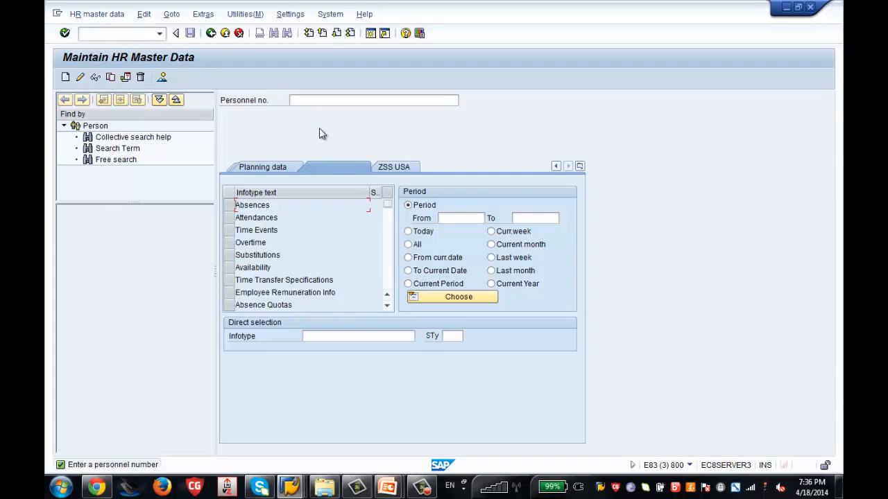
click(337, 16)
Set the UGR parameter back to 86, save the profile, and reopen PA30.
mouse_move(357, 60)
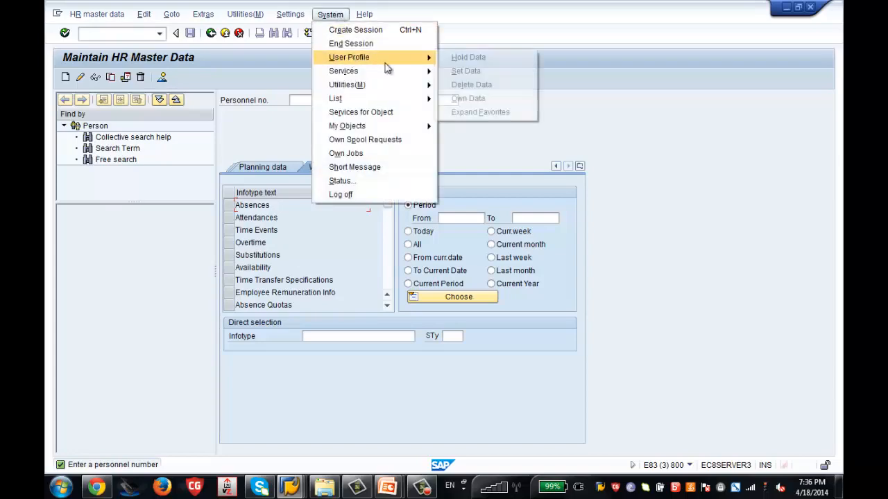
click(467, 100)
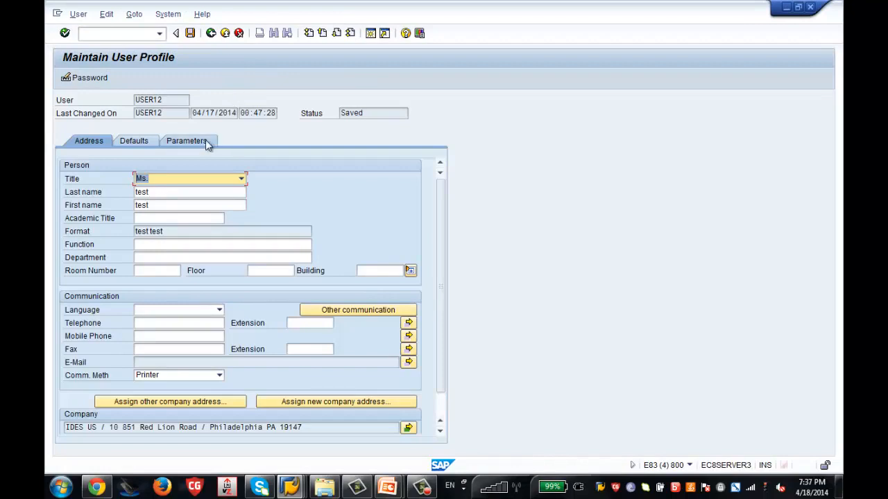
click(205, 141)
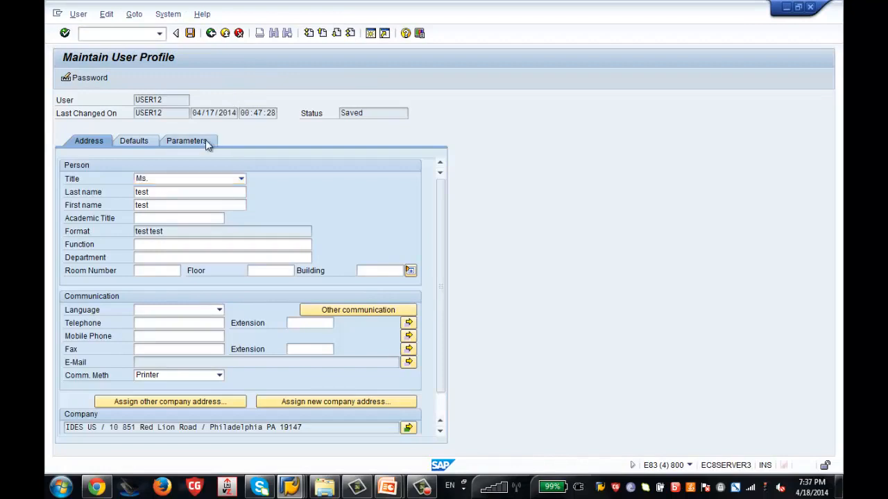
click(199, 231)
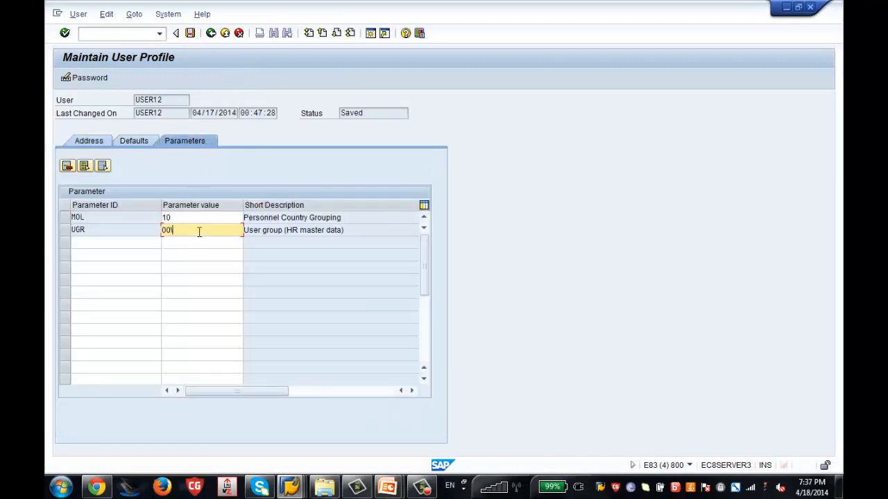
key(BackSpace)
key(BackSpace)
text(86)
key(Return)
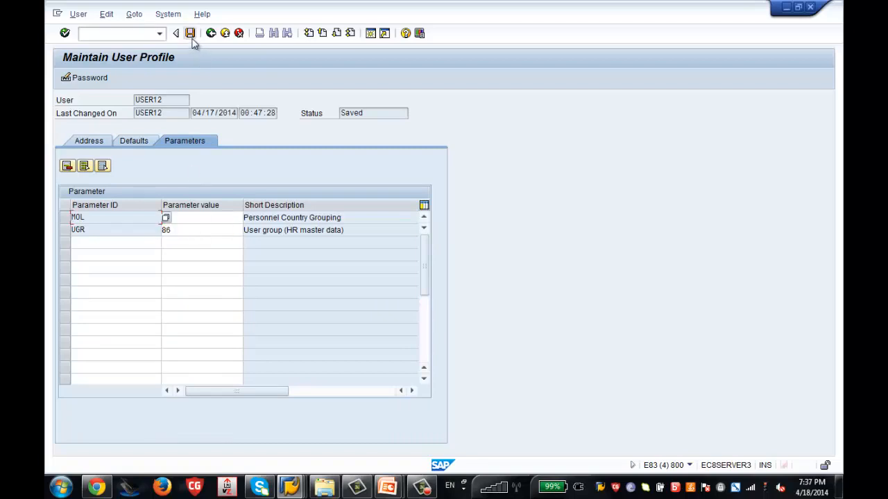
click(191, 34)
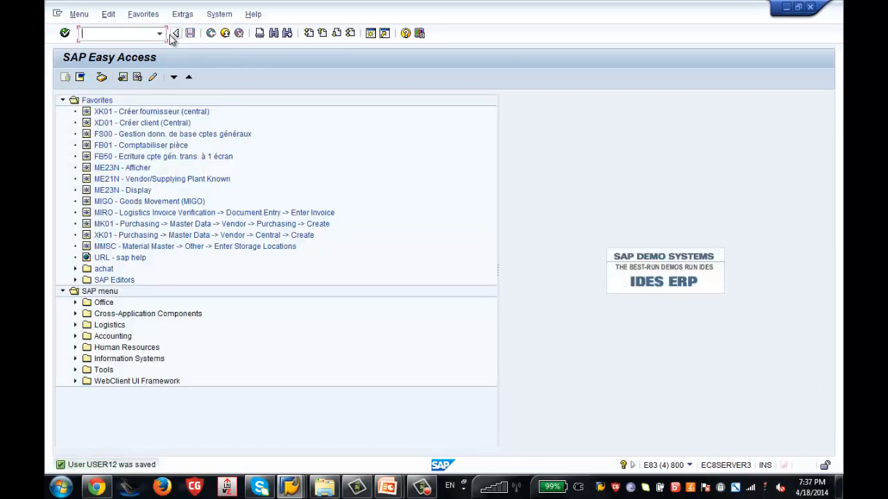
text(pa30)
key(Return)
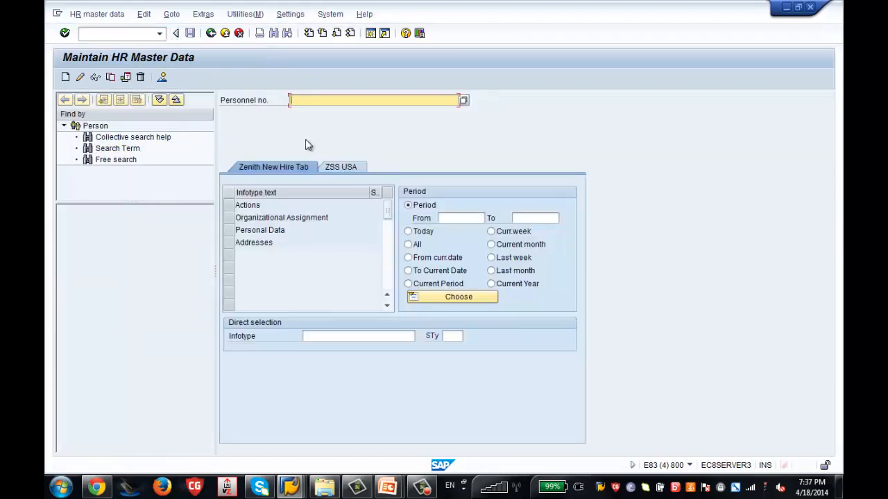
Look over the ZSS USA tab in PA30, then return to SAP Easy Access.
click(340, 169)
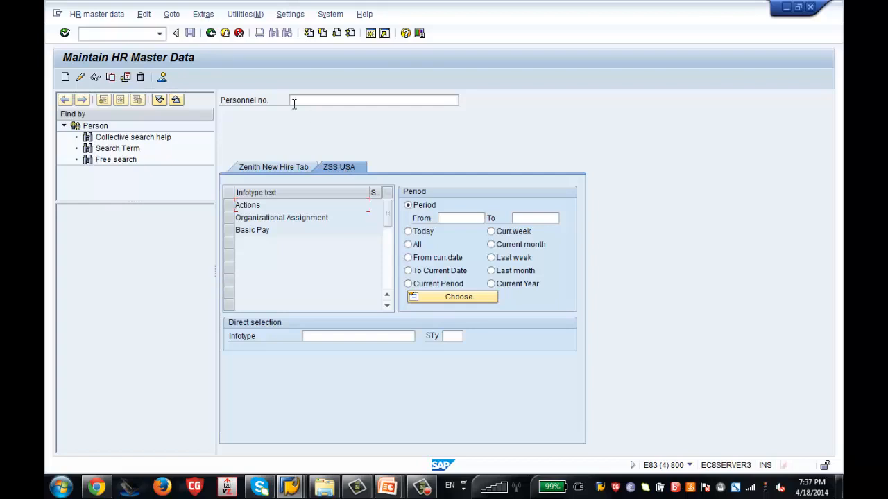
click(211, 34)
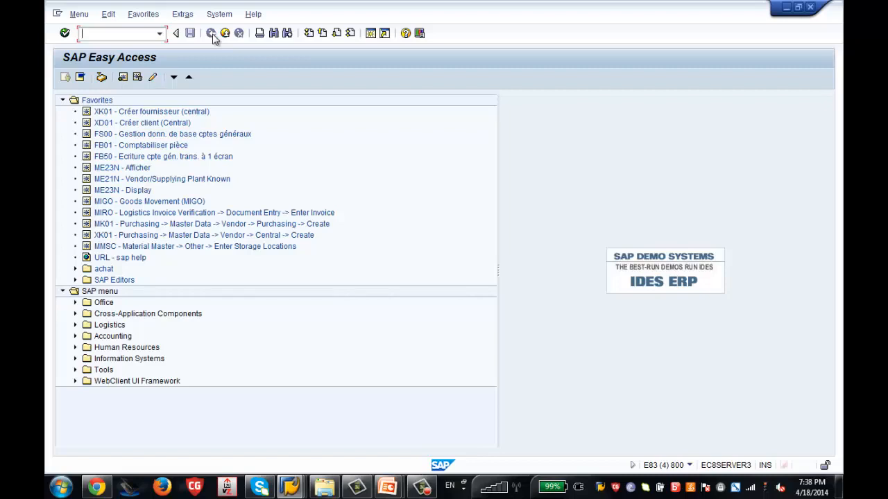
Run PA40 and execute the Zenith New Hire USA action type.
text(pa40)
key(Return)
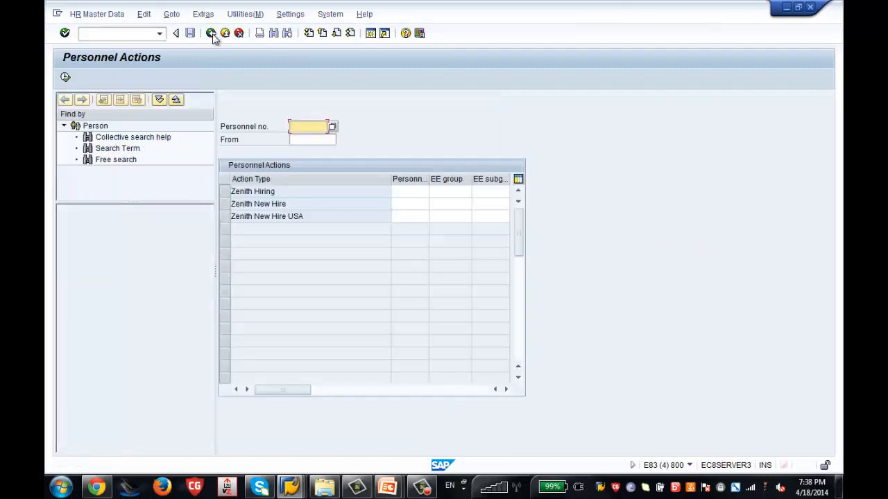
click(225, 216)
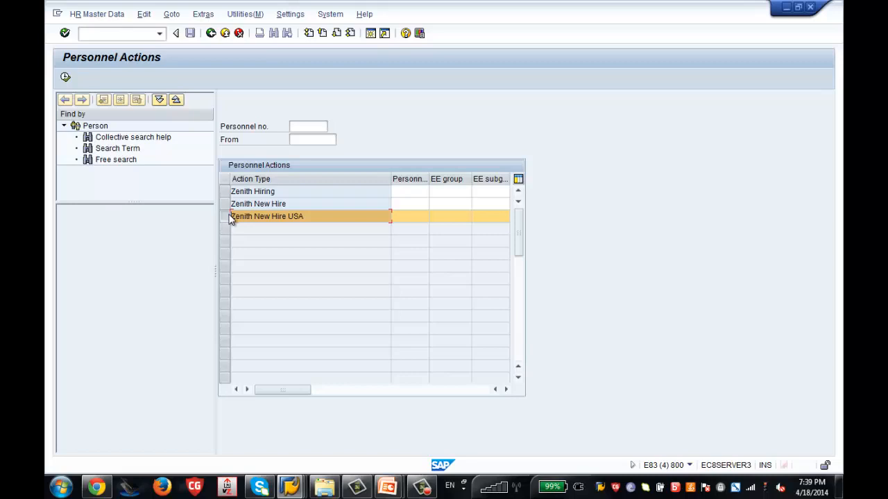
click(65, 78)
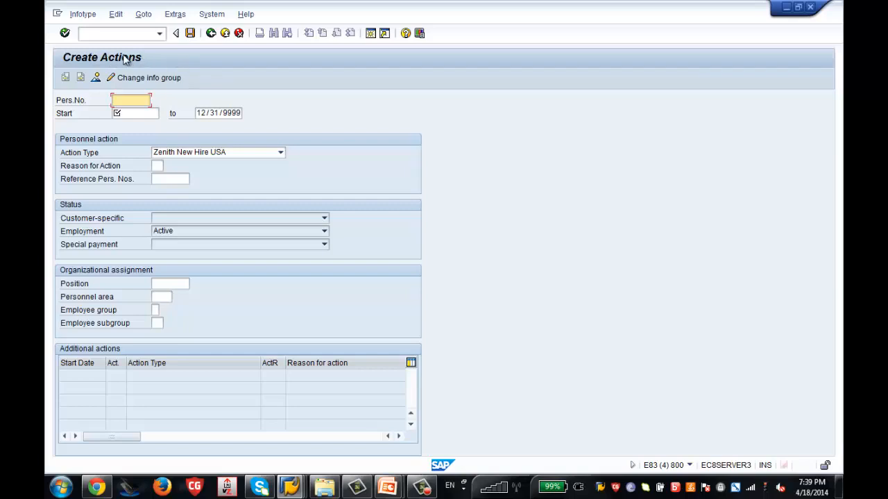
Enter start date 01/01/2014 and reason for action Zenith Hire USA (ZH).
click(211, 33)
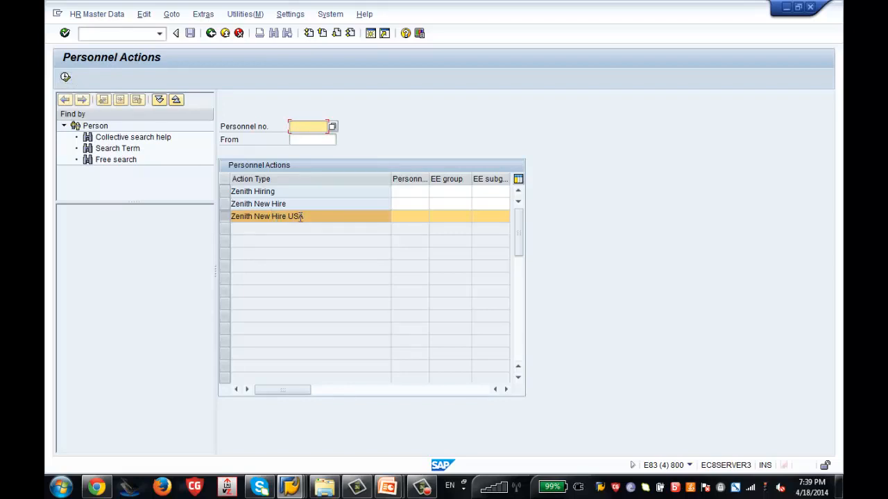
click(66, 78)
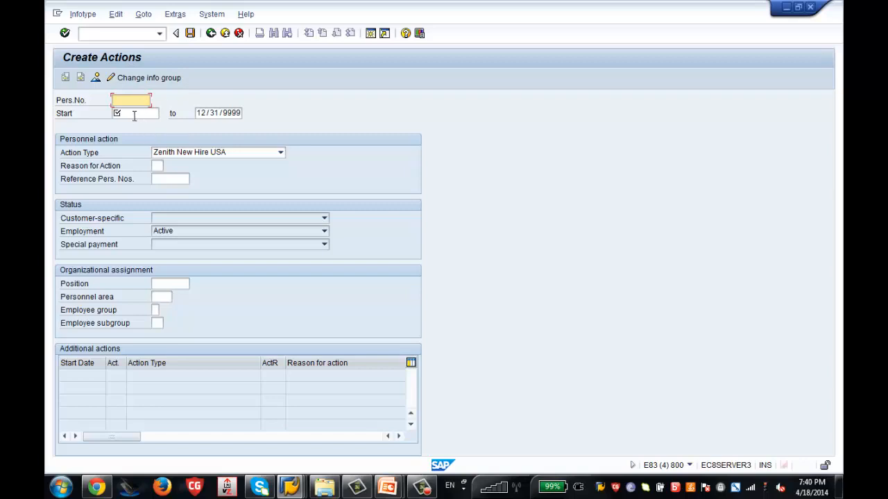
click(134, 116)
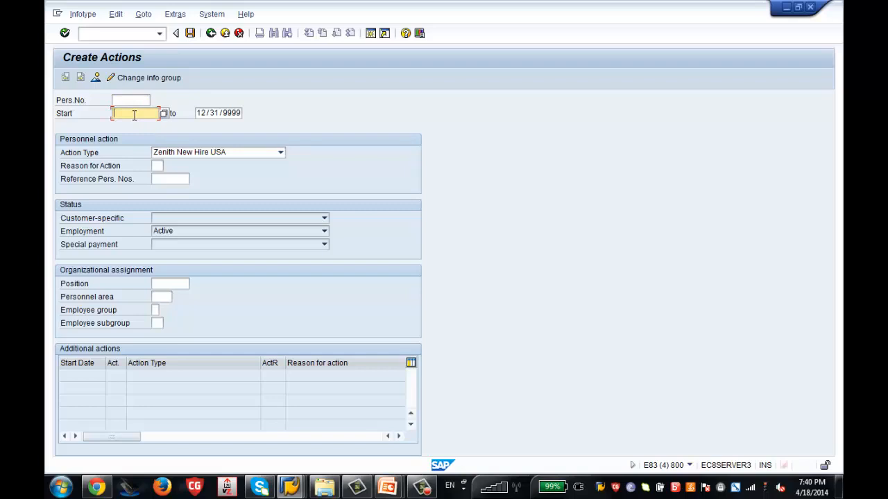
text(01/)
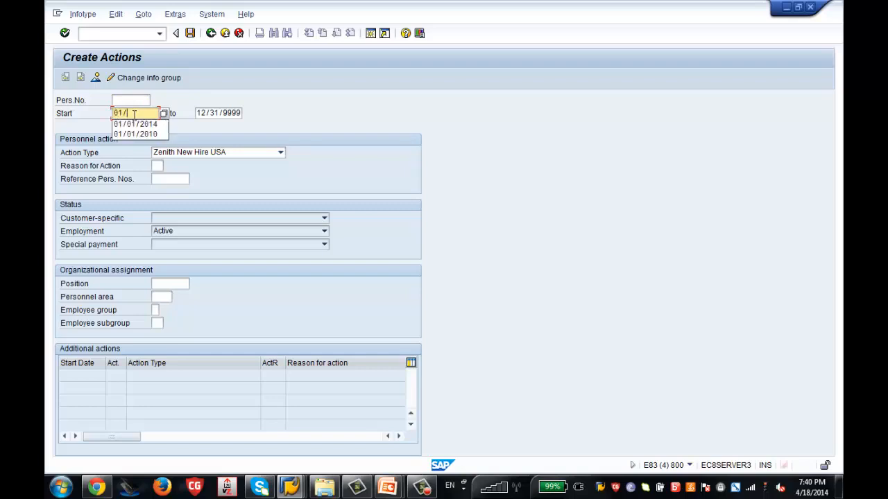
text(01/2014)
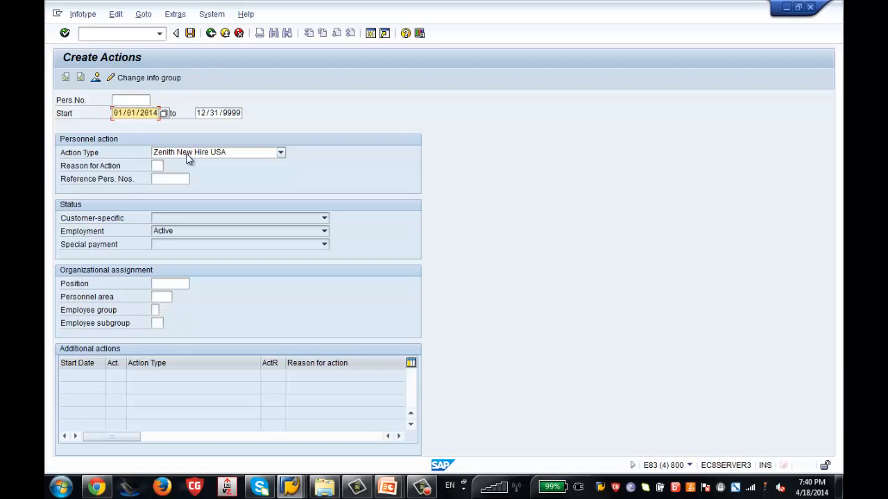
click(157, 166)
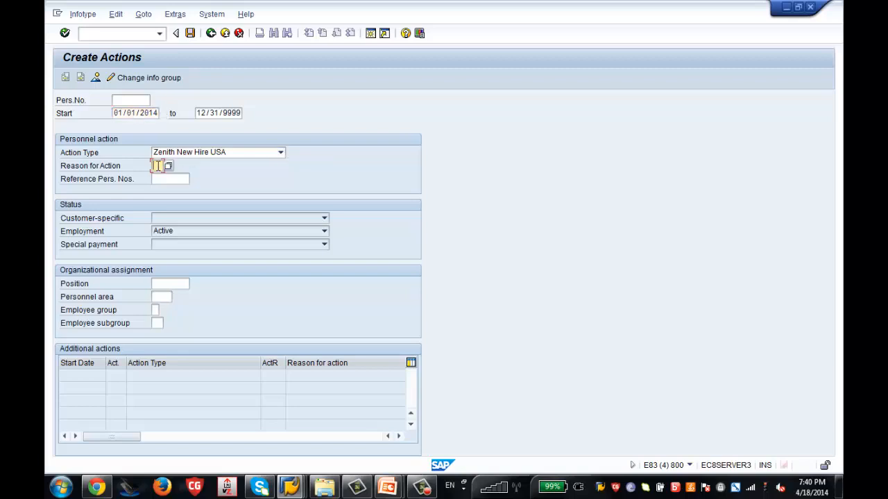
click(168, 165)
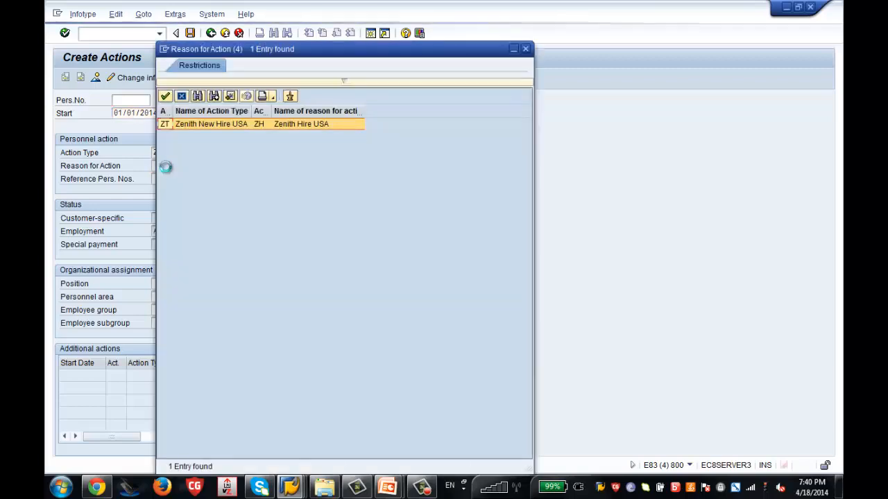
double_click(324, 126)
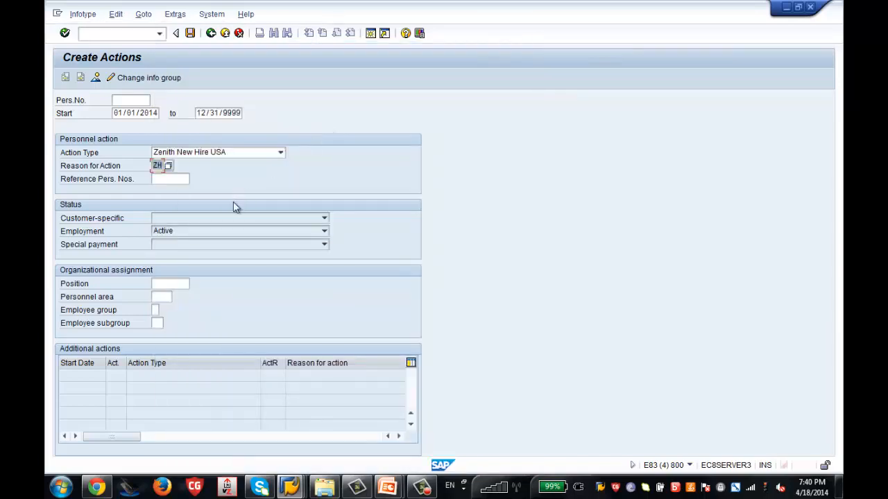
click(167, 296)
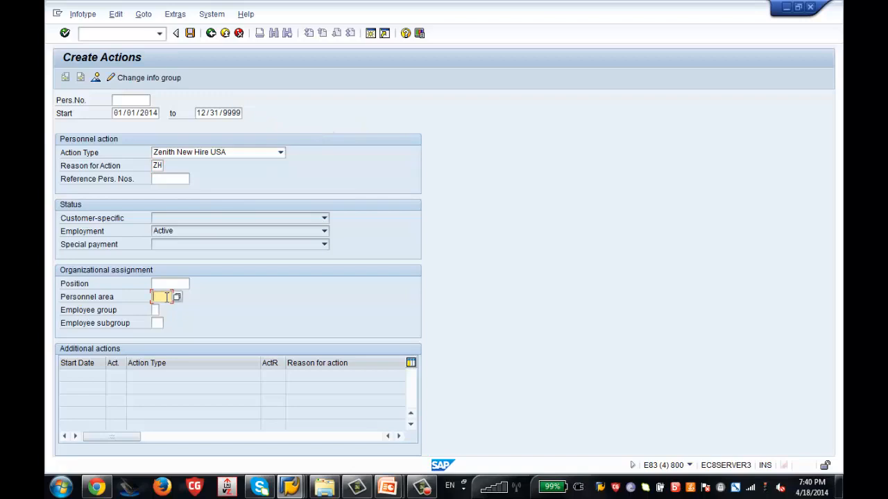
Enter personnel area ZSUS for the hire action.
text(zsch)
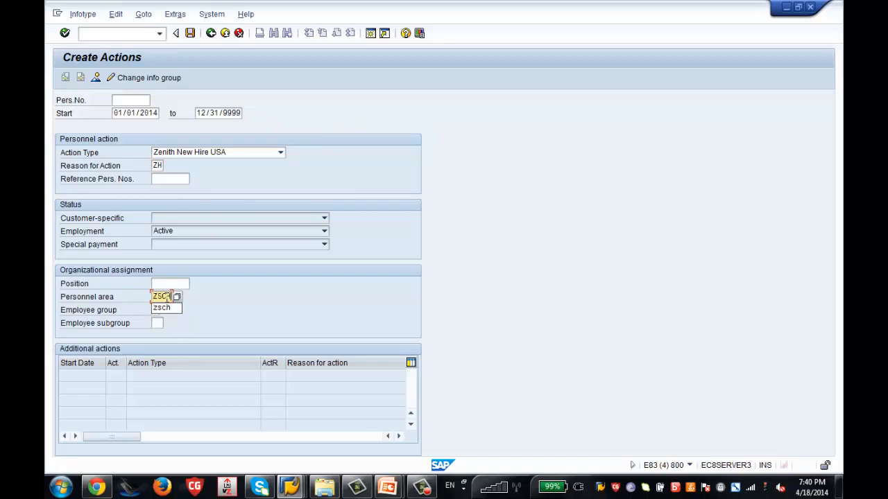
key(BackSpace)
key(BackSpace)
text(us)
key(Return)
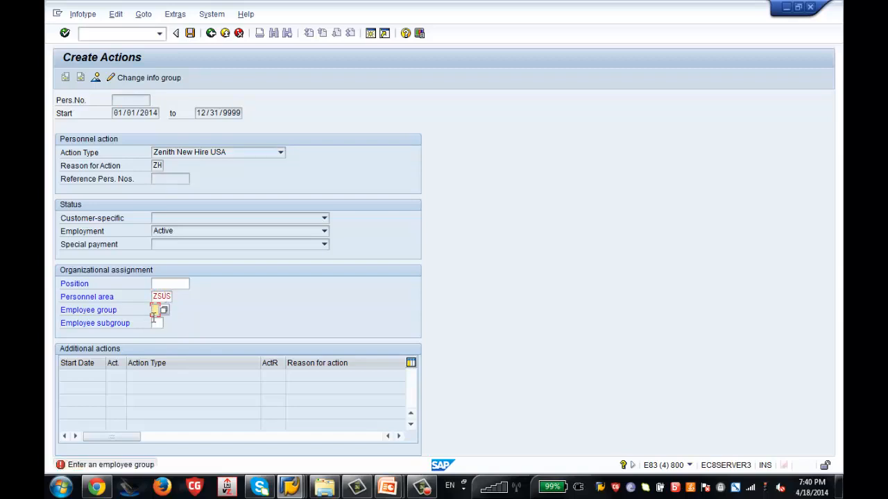
key(Return)
Set employee group Z and subgroup ZS, then save the hire action.
text(ZZ)
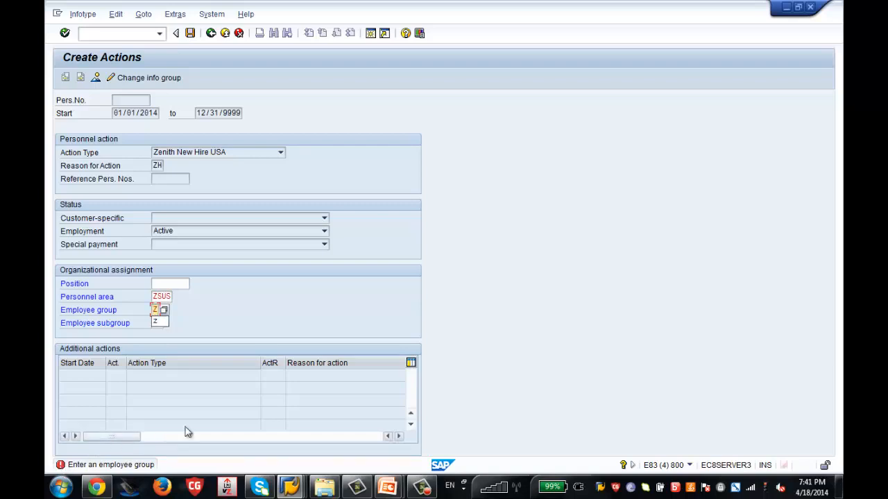
click(218, 318)
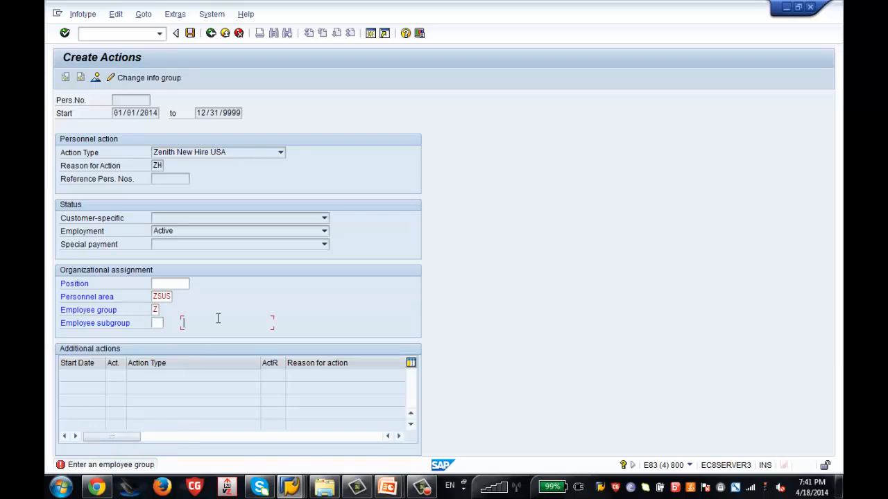
click(161, 323)
text(ZS)
key(Return)
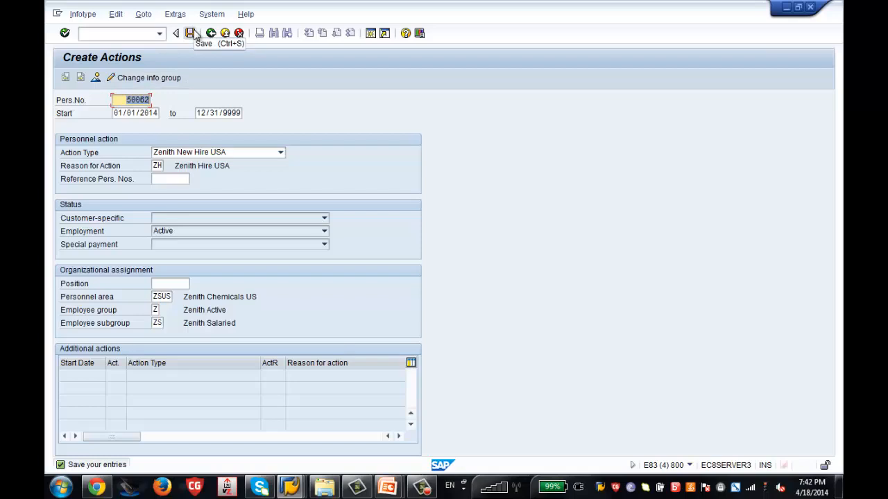
click(195, 35)
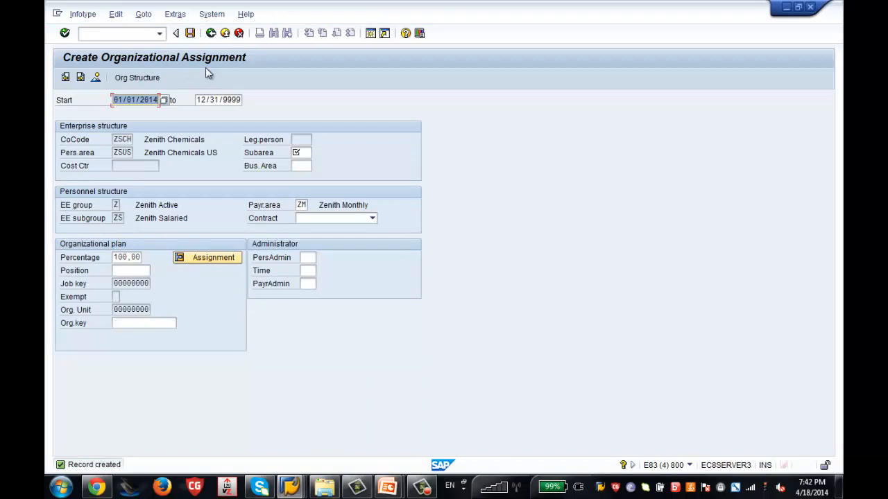
Choose subarea ZSCH (Zenith Chicago), raising the missing payroll area ZM control record error.
click(307, 153)
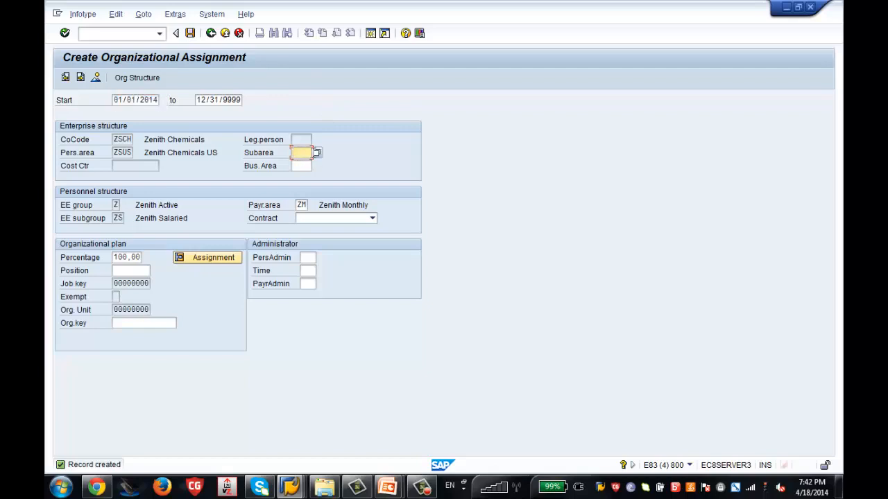
click(317, 153)
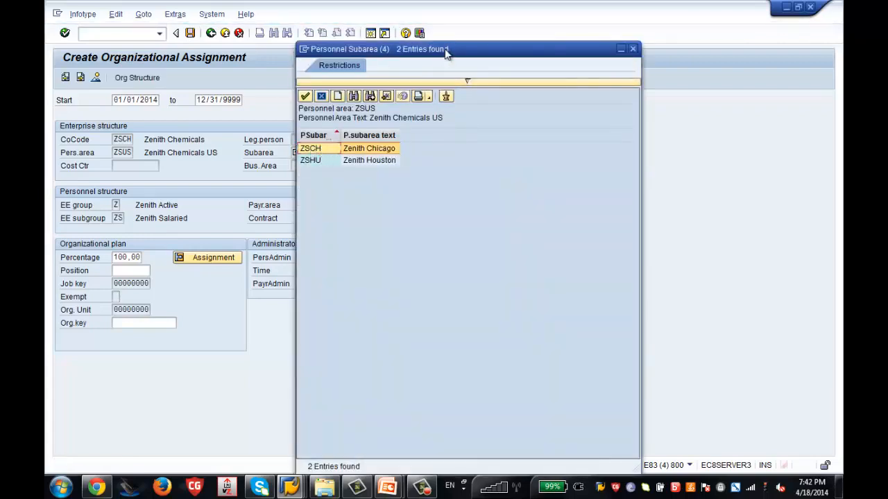
drag(446, 54, 514, 44)
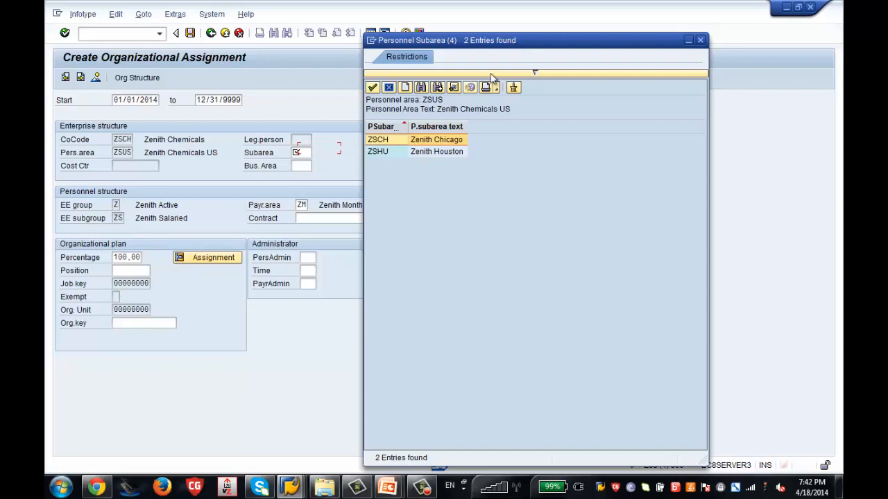
double_click(444, 140)
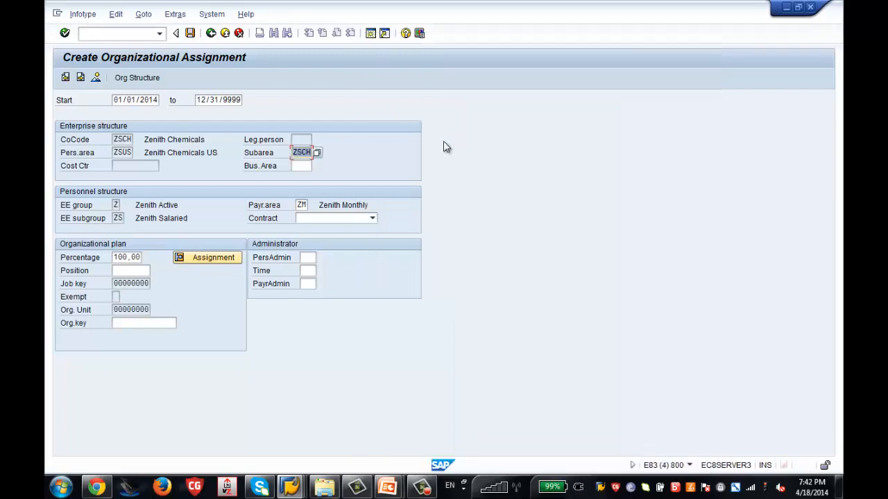
click(310, 219)
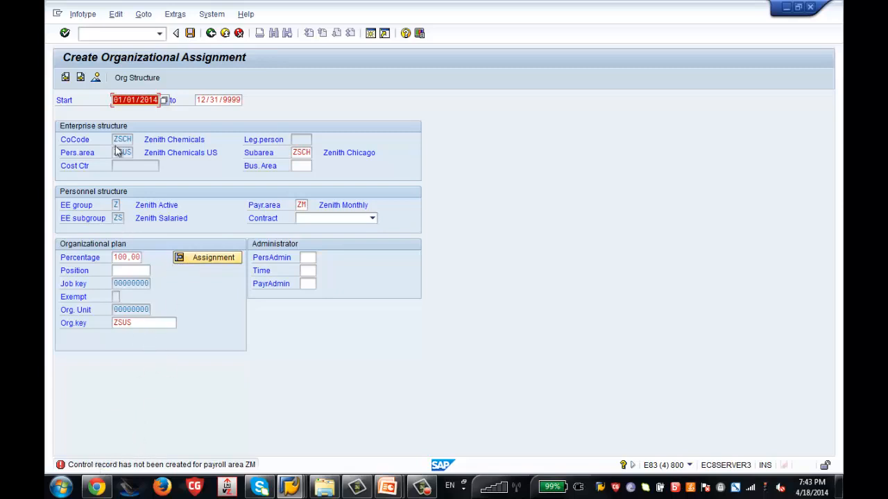
click(114, 34)
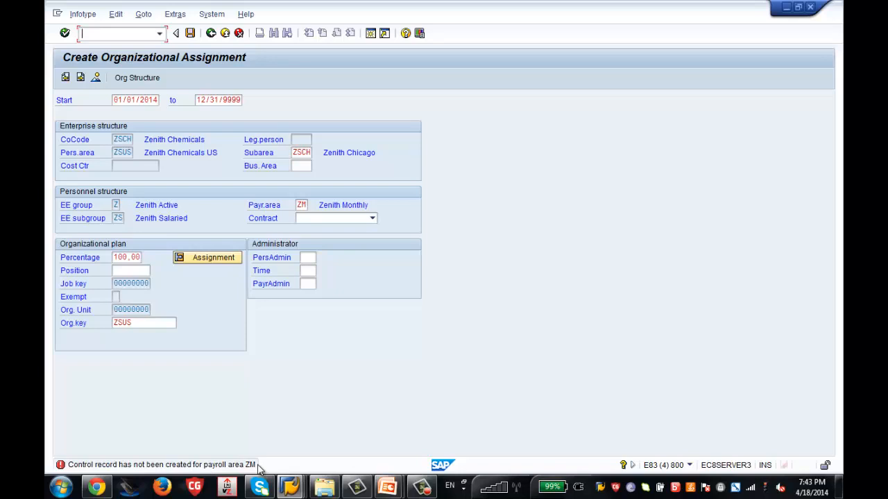
Open the payroll control record transaction PA03 in a separate session window.
text(/opa03)
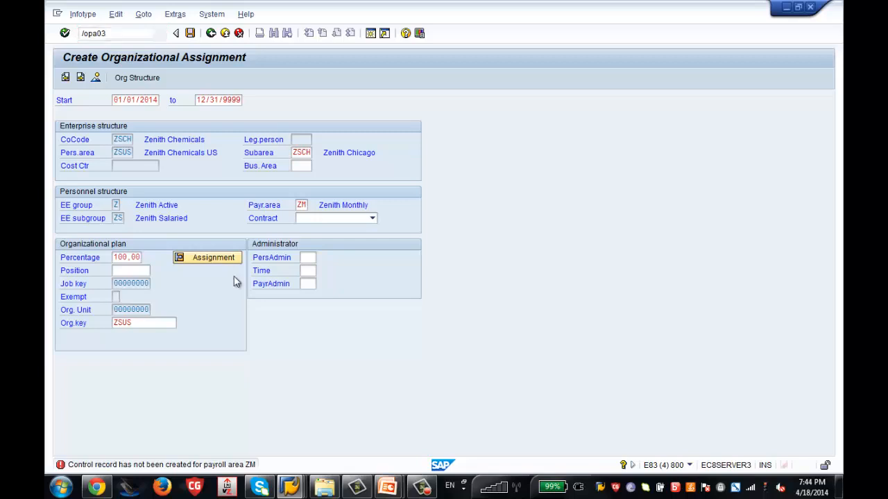
key(Return)
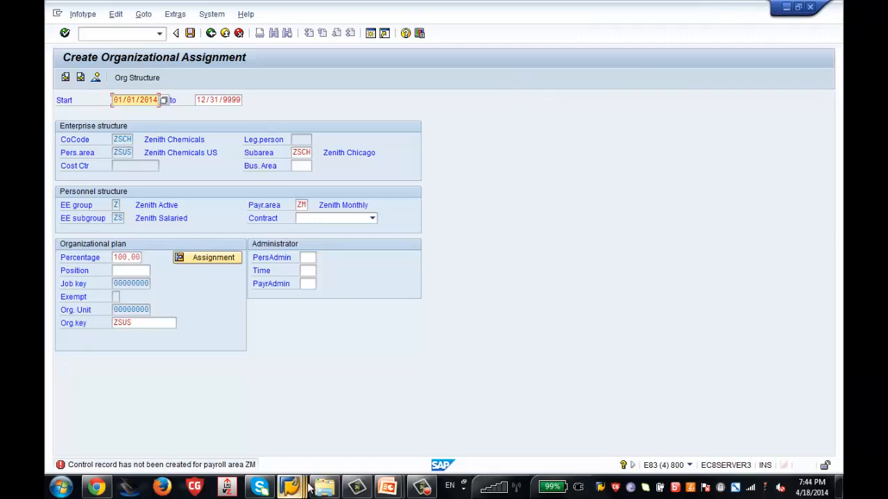
mouse_move(310, 487)
click(391, 445)
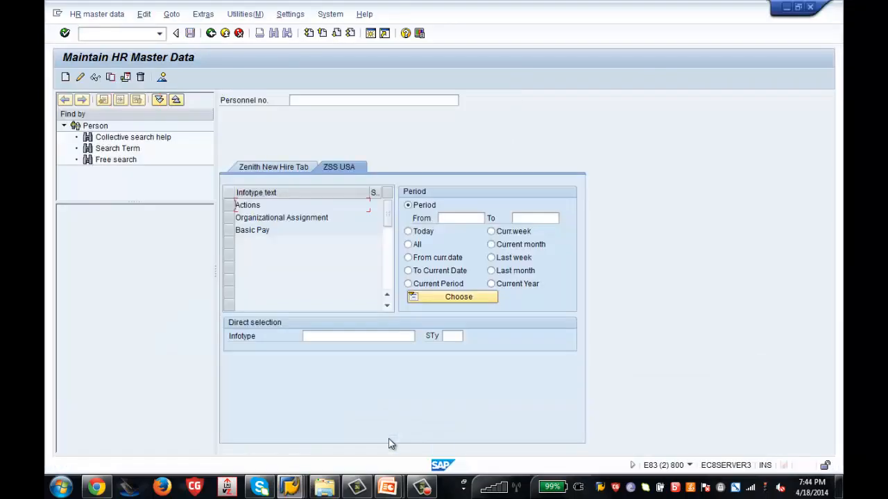
click(102, 33)
text(/npa03)
key(Return)
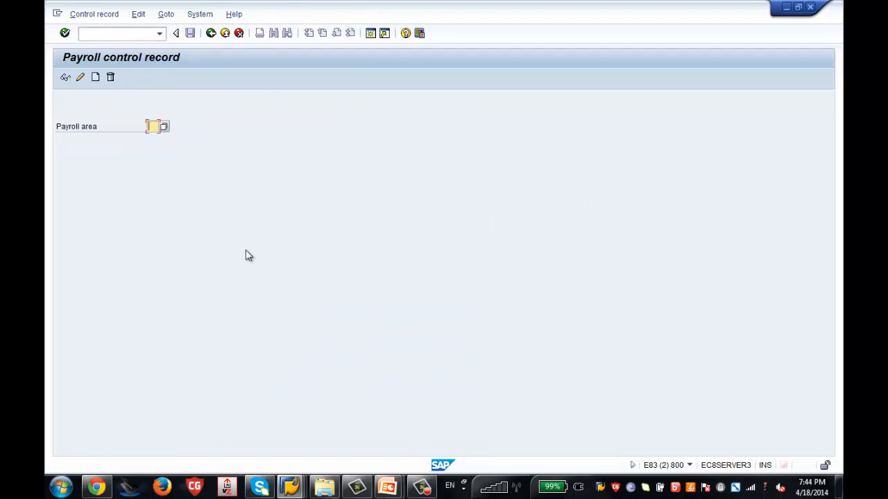
mouse_move(290, 487)
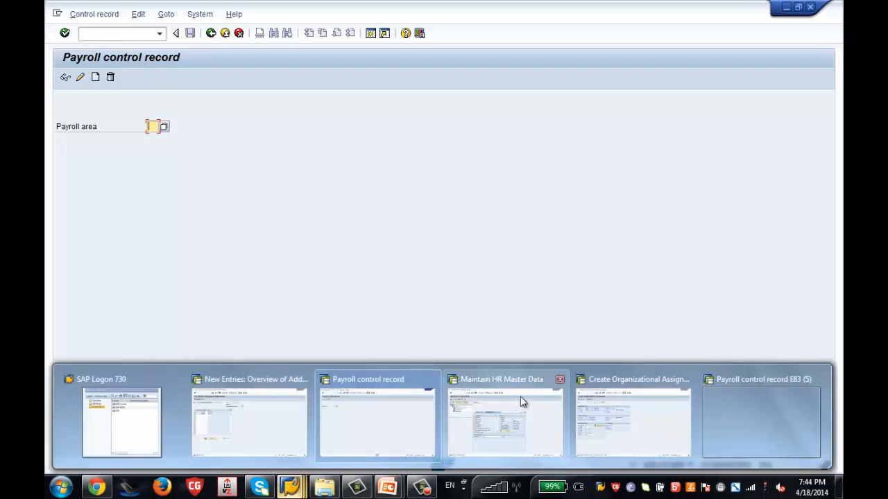
click(617, 423)
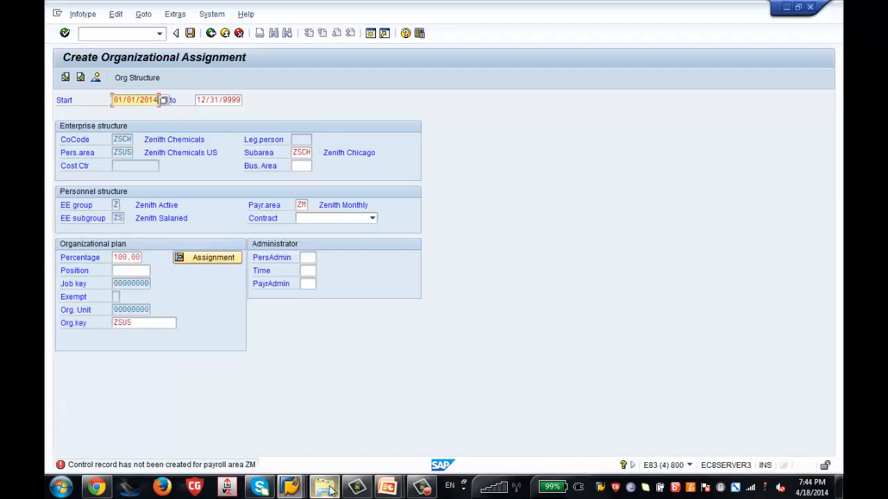
mouse_move(290, 488)
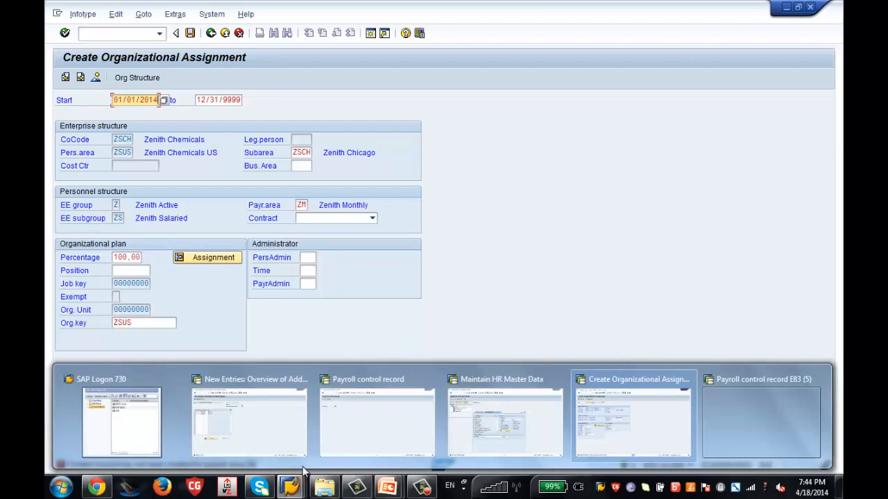
click(357, 442)
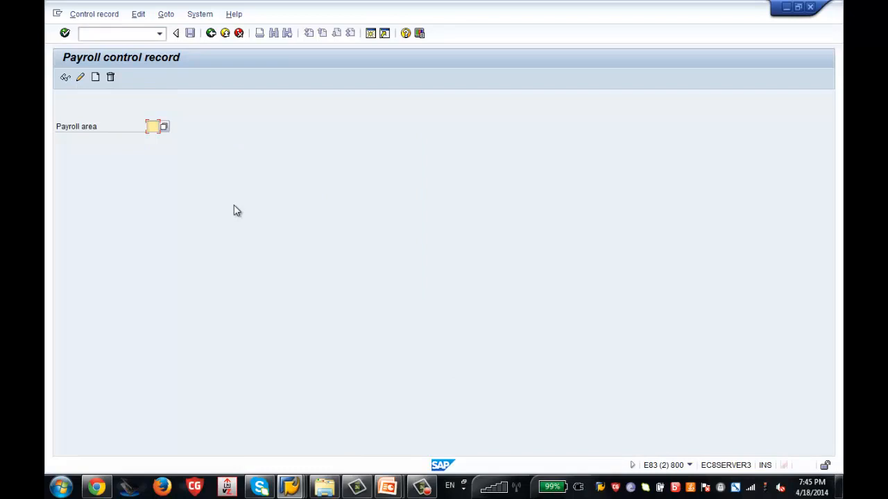
Create and save the ZM control record with period 01/2014 and earliest retro period 01/2014.
text(ZM)
key(Return)
click(96, 77)
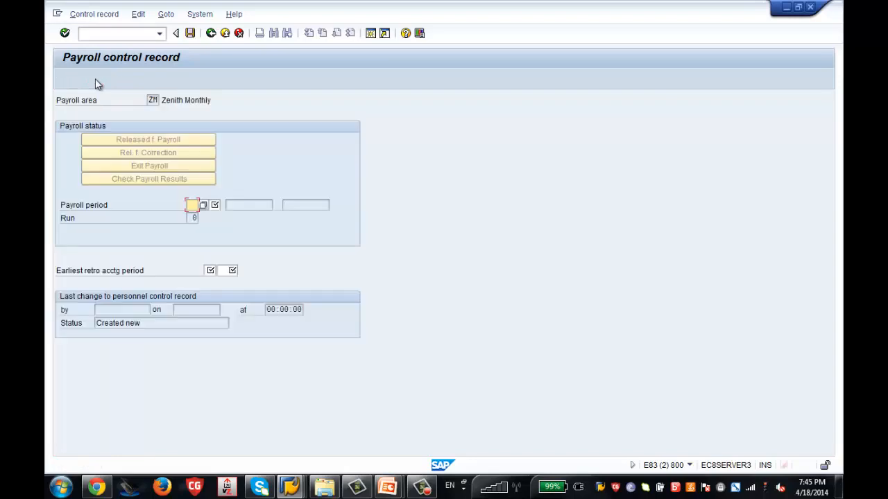
text(1)
text(01201)
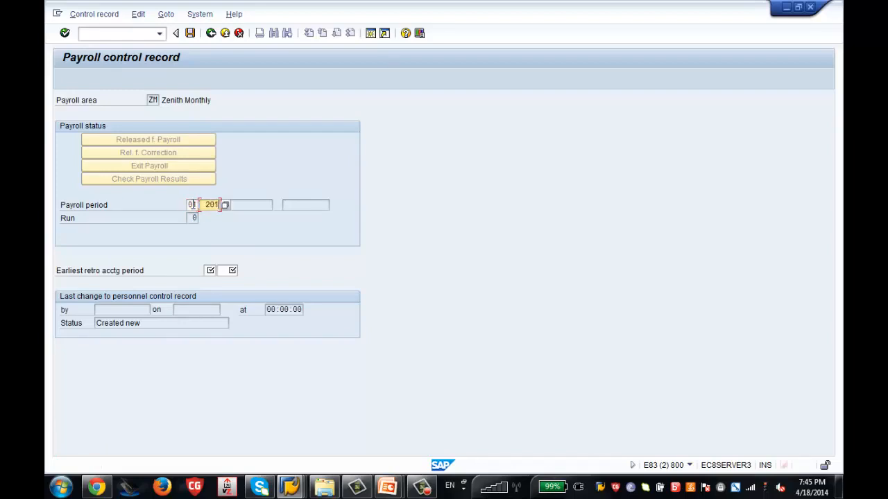
text(4)
click(210, 270)
text(01)
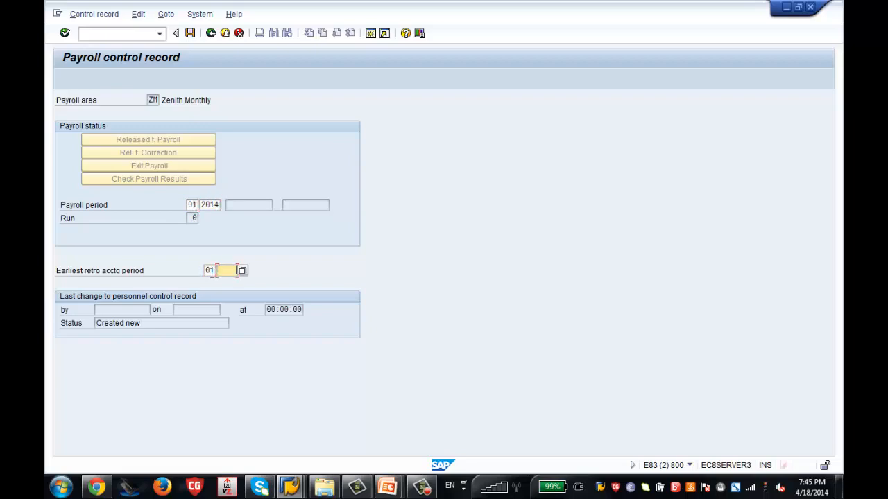
text( 2014)
key(Return)
click(191, 36)
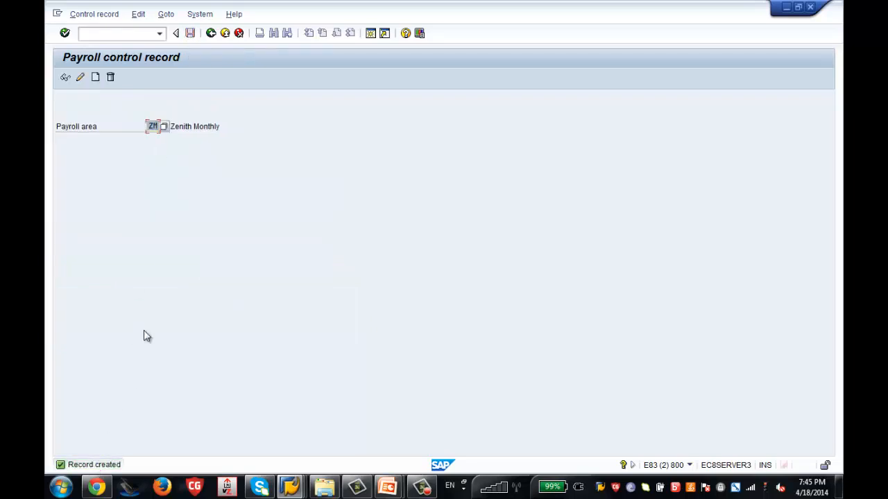
click(213, 33)
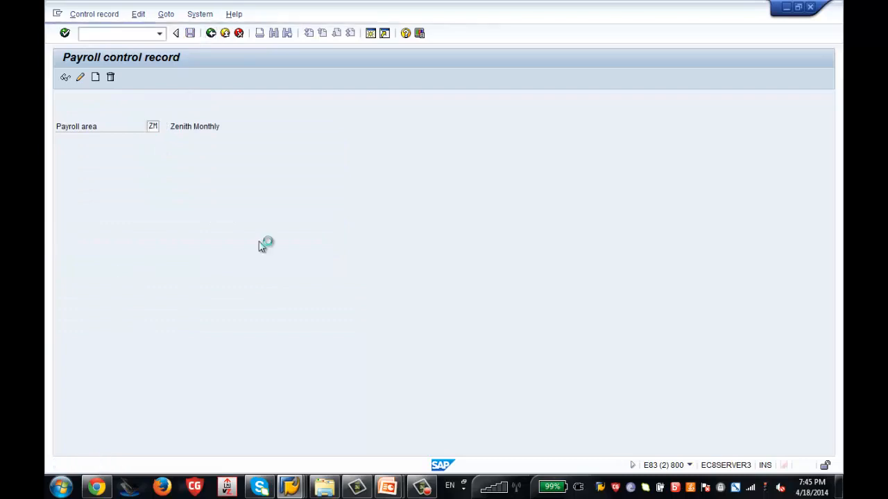
Recheck the organizational assignment entries and accept the retroactive accounting warning.
mouse_move(298, 489)
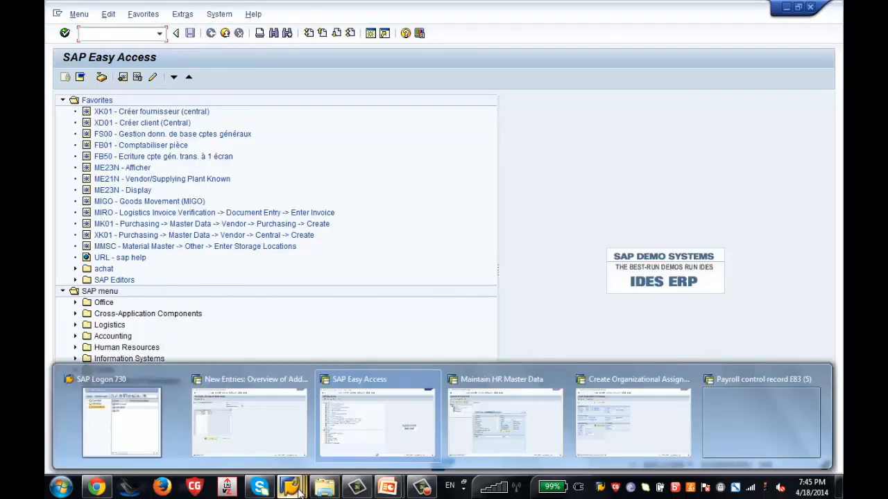
click(576, 428)
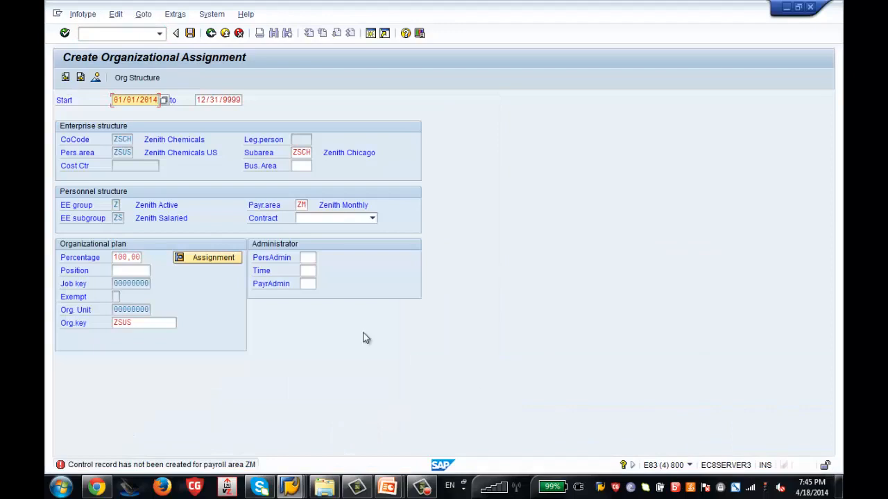
key(Return)
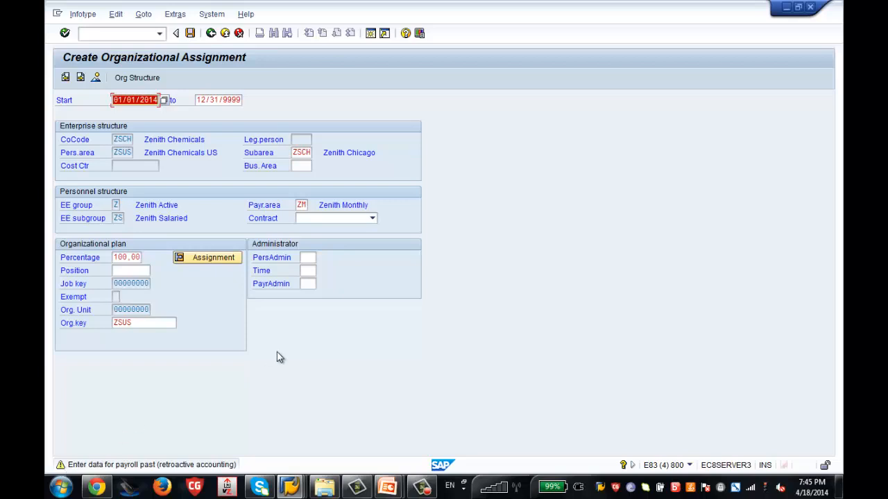
key(Return)
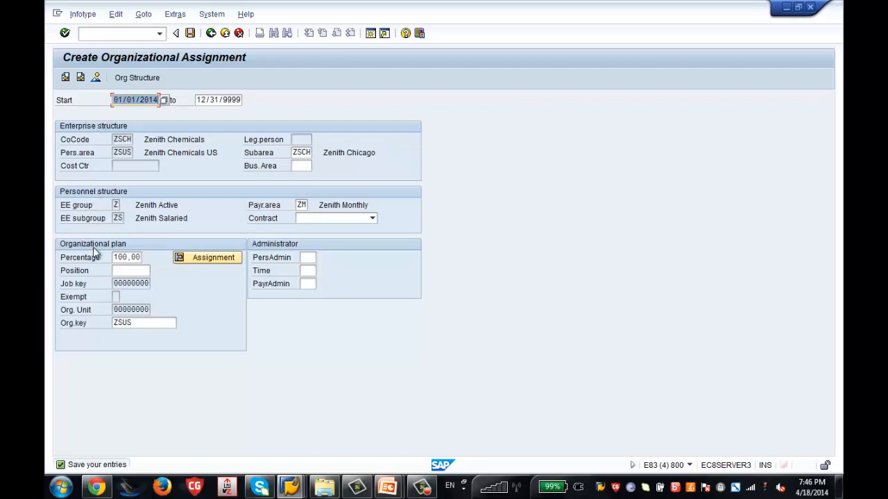
Enter position 99999999 and save the organizational assignment past the warning.
click(134, 271)
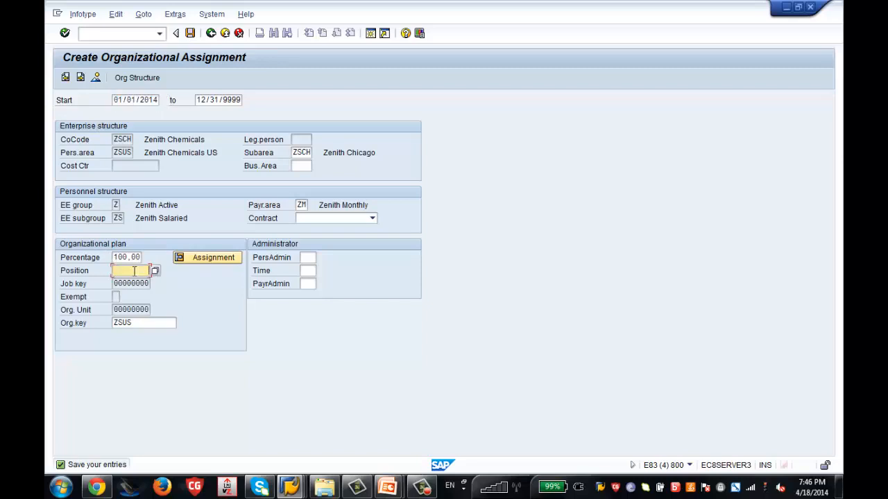
text(99999999)
click(190, 34)
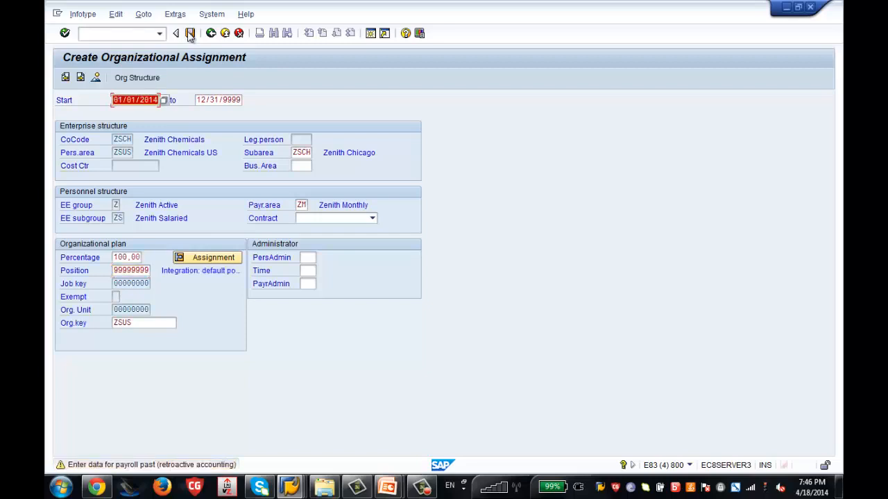
click(190, 33)
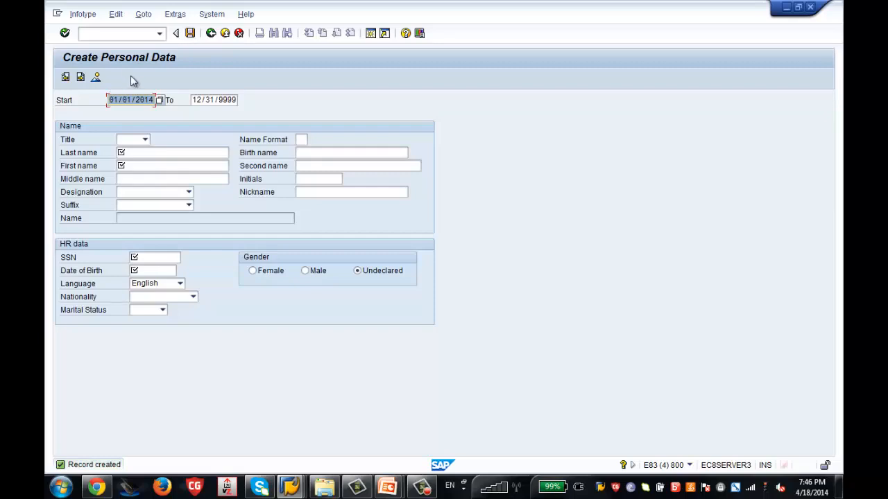
Enter the new hire's last name, first name, SSN and birth date, choose Male, and save.
click(151, 153)
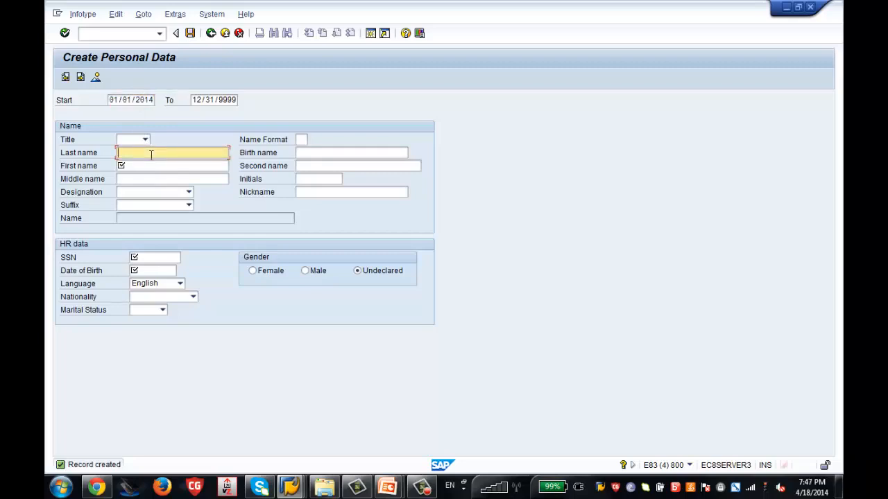
text(Adam)
click(157, 164)
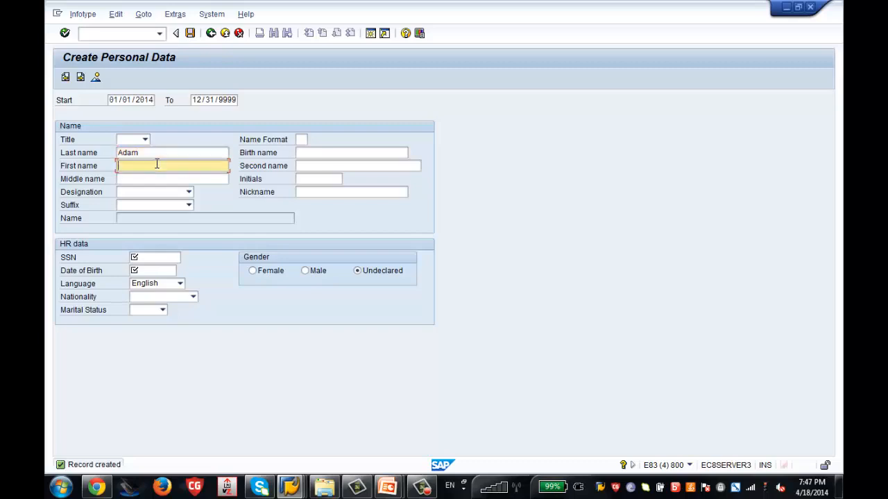
text(Joh)
click(162, 258)
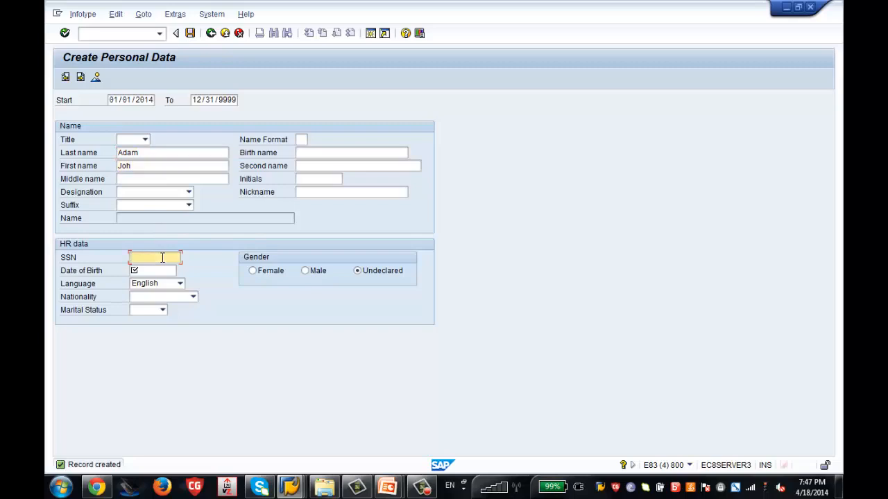
click(166, 270)
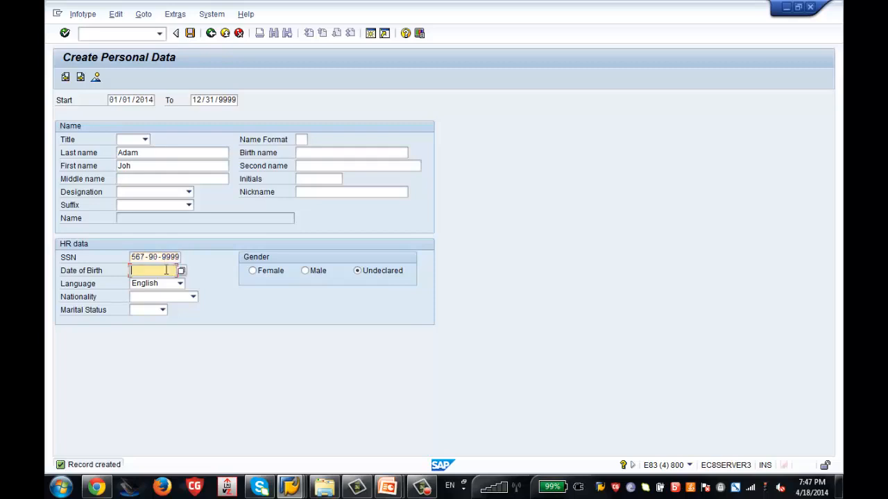
text(01/01/1977)
click(305, 271)
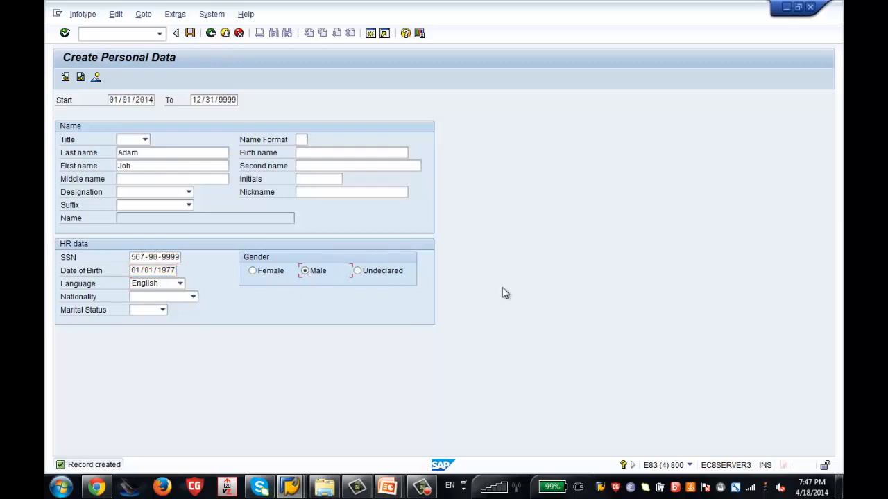
key(Return)
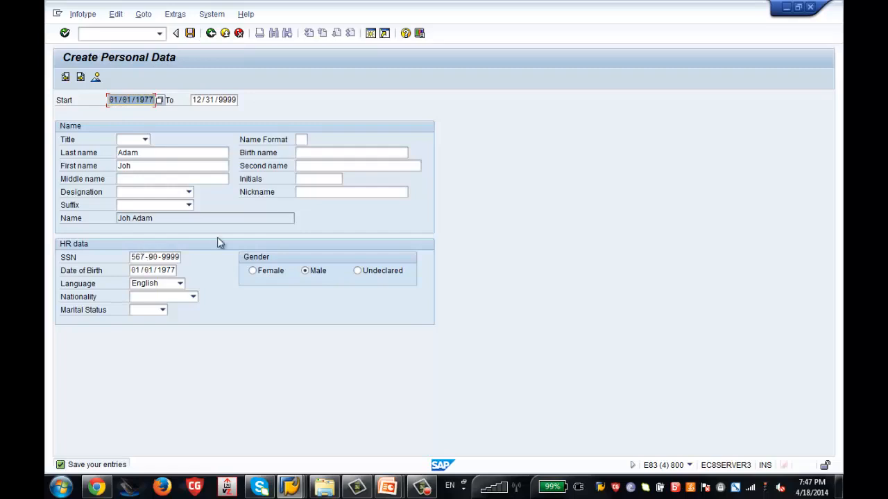
click(190, 33)
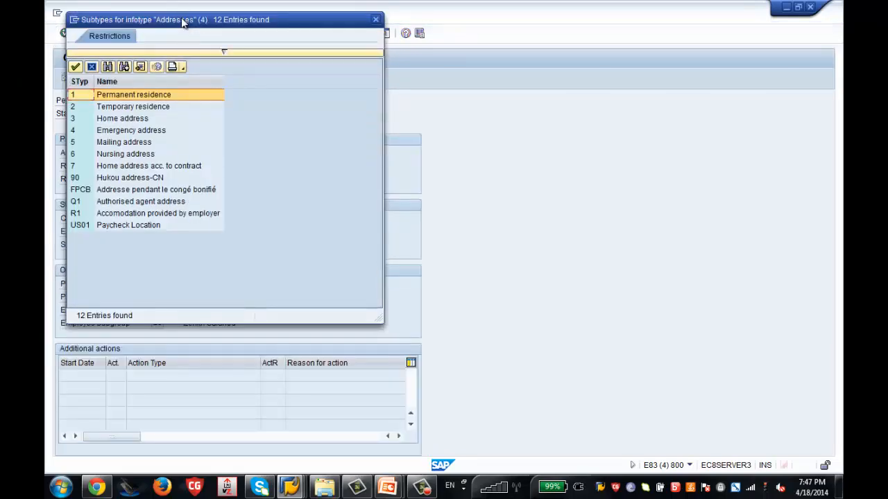
Choose Permanent residence, fill in the new hire's street, city, state and zip, and save.
drag(181, 19, 507, 52)
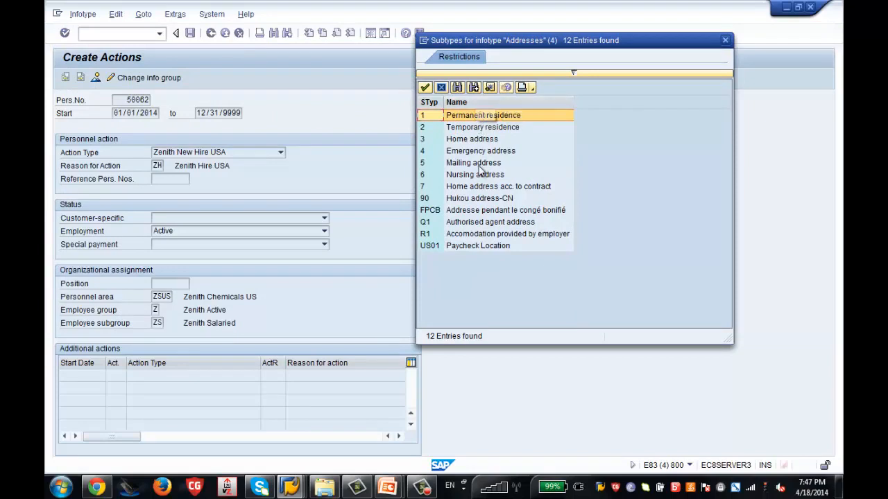
double_click(504, 115)
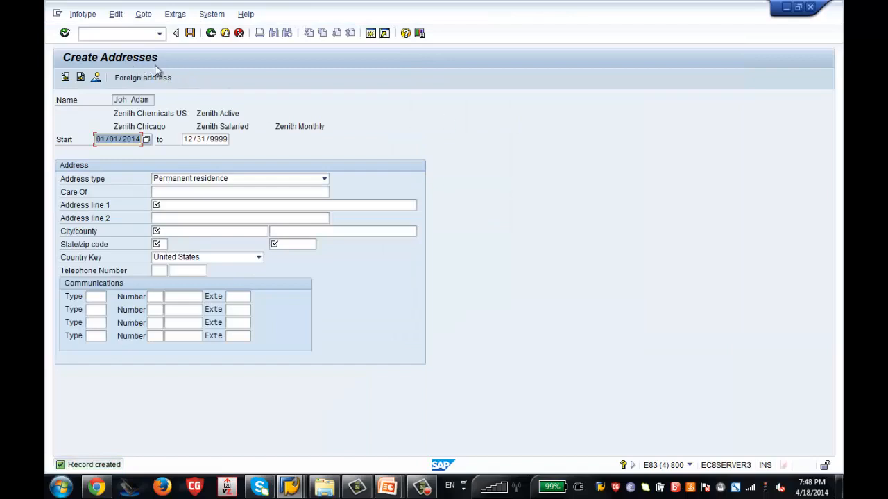
click(212, 204)
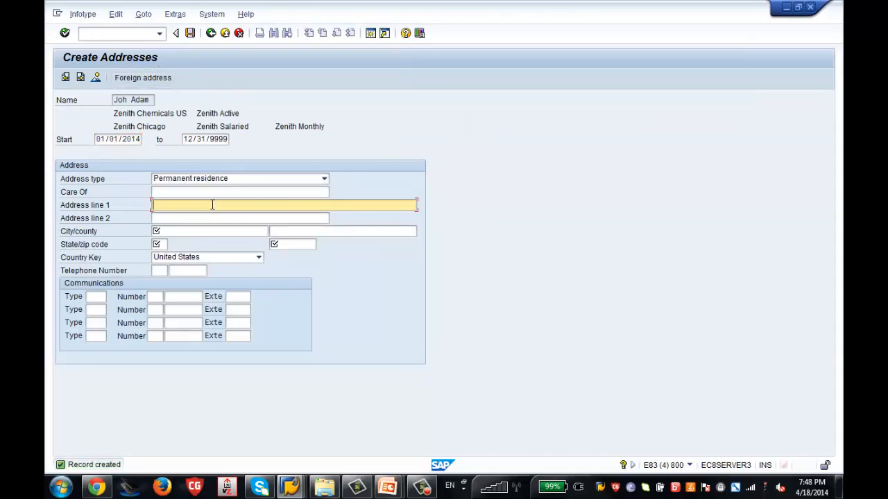
text(67444)
click(217, 234)
text(chicago)
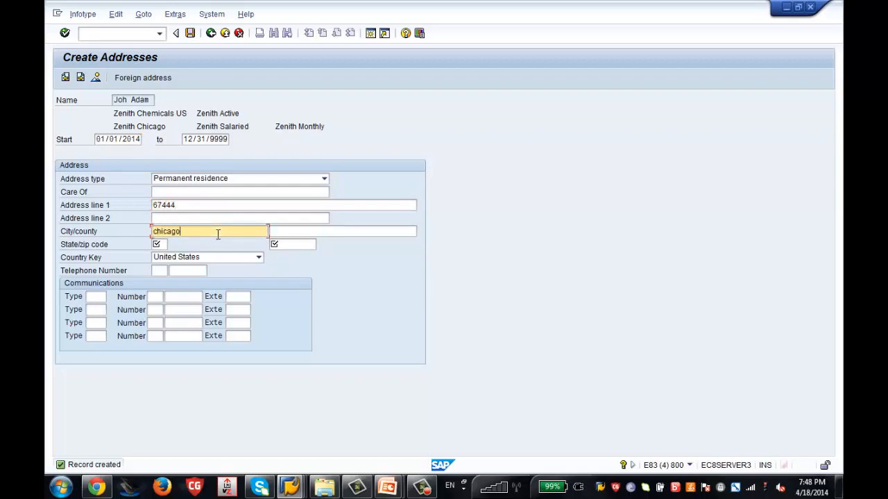
click(144, 257)
click(163, 245)
text(11)
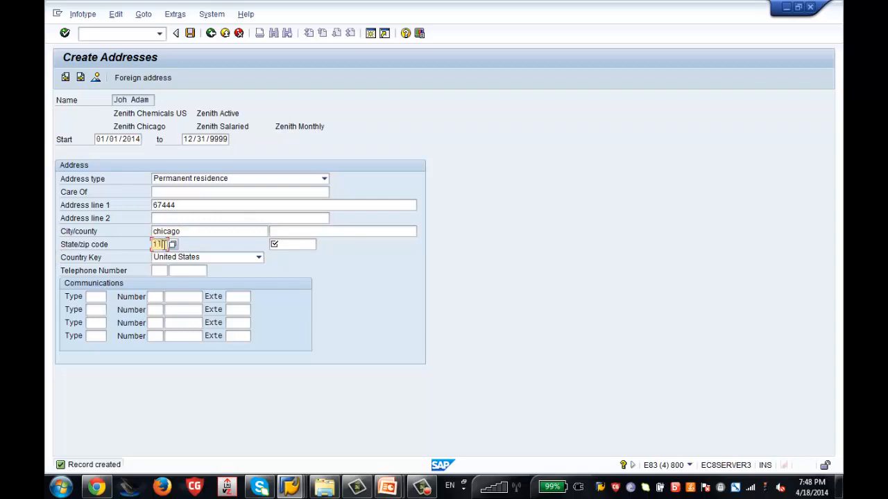
click(303, 244)
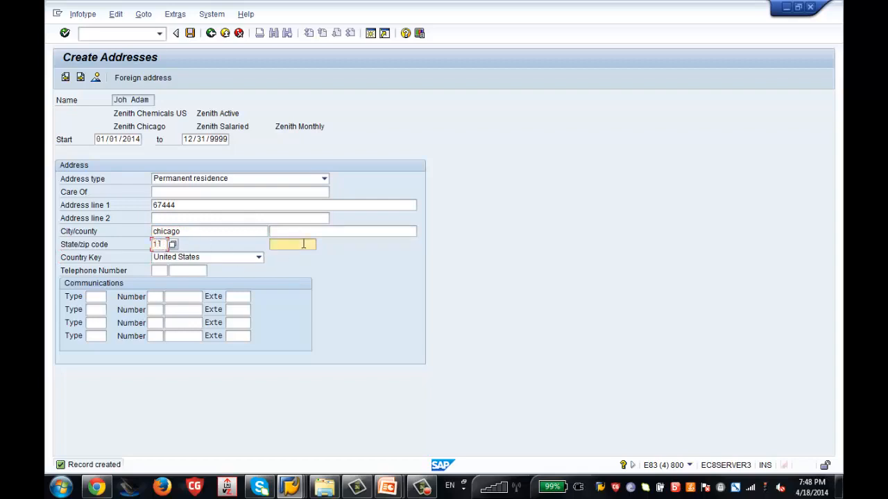
text(60657)
click(189, 36)
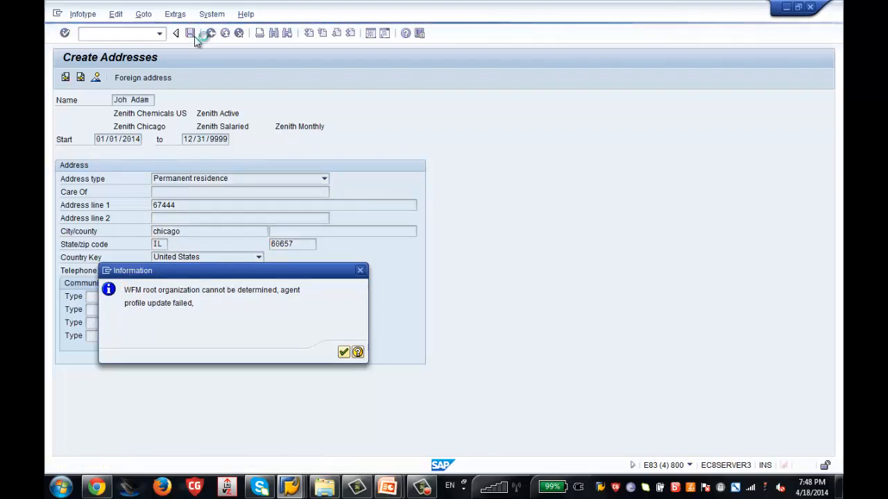
key(Return)
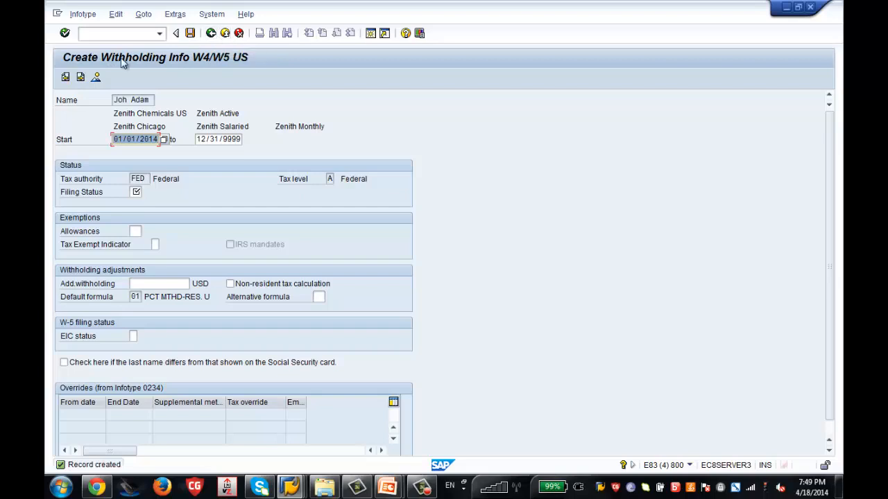
Skip to the next record, discarding the W4/W5 withholding entries.
click(80, 77)
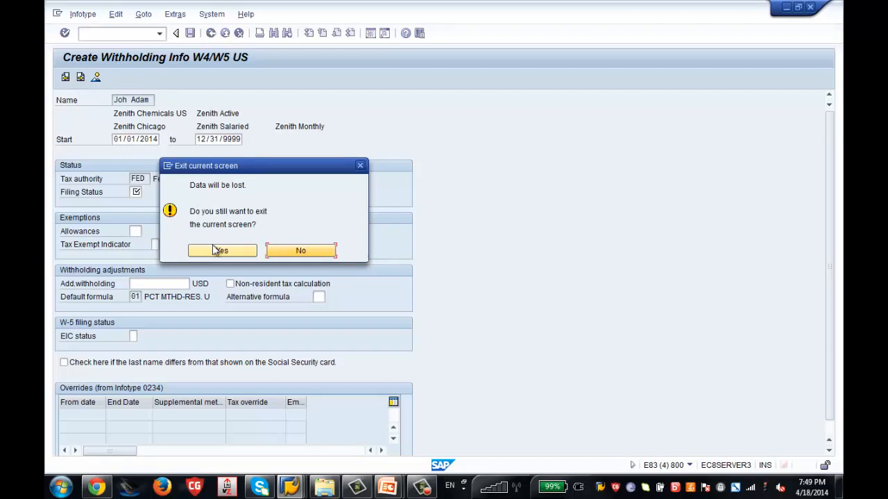
click(220, 251)
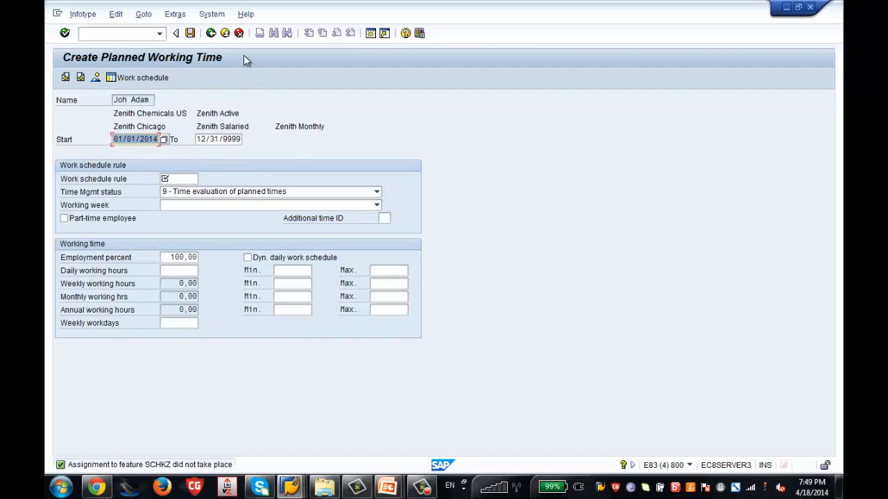
Pass over the Planned Working Time and Basic Pay forms without entering data.
click(80, 78)
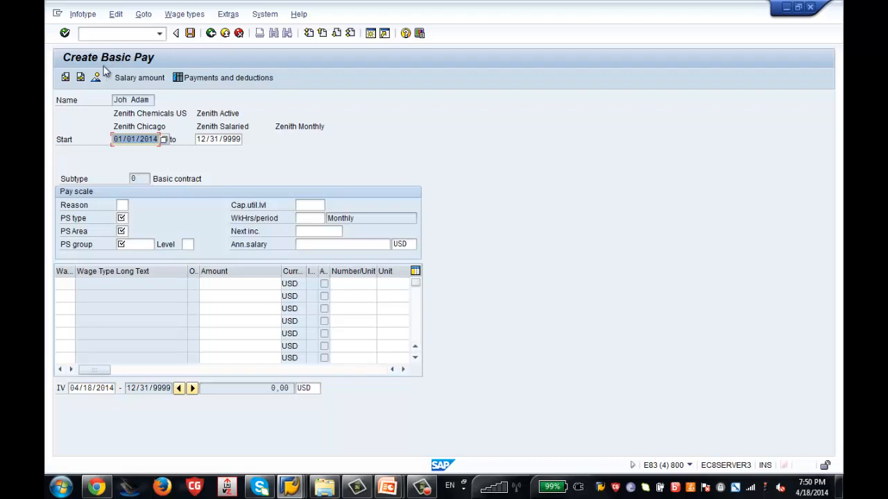
click(82, 77)
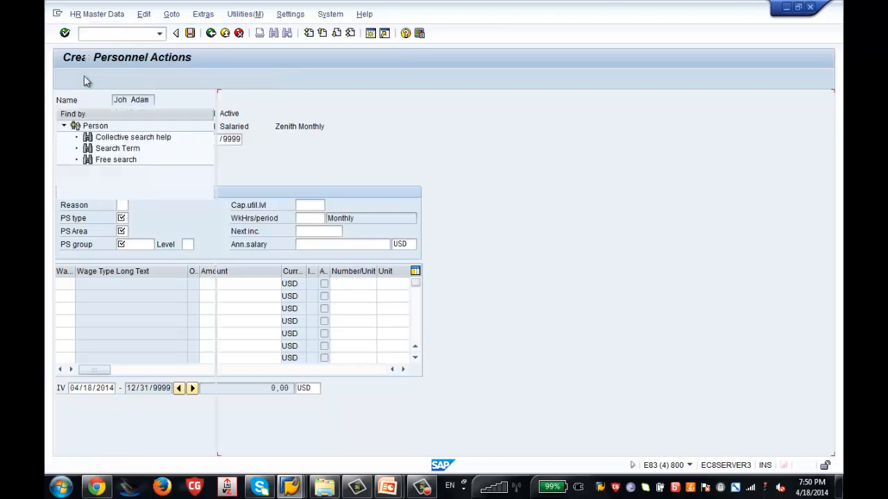